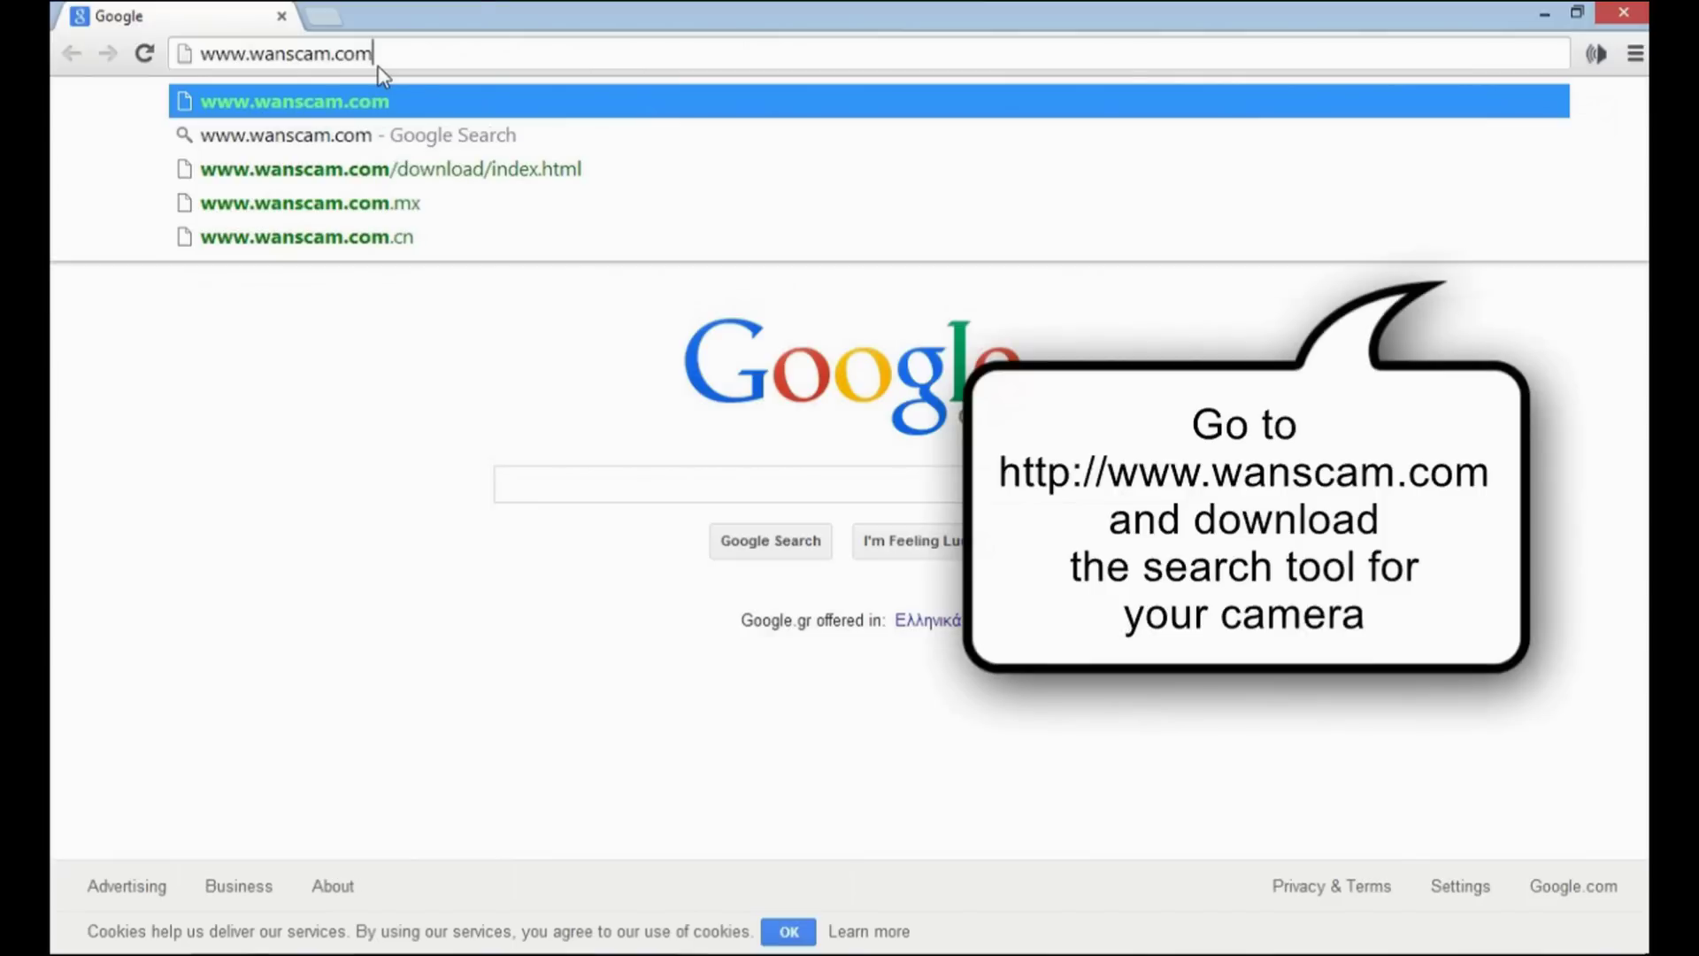
key(Return)
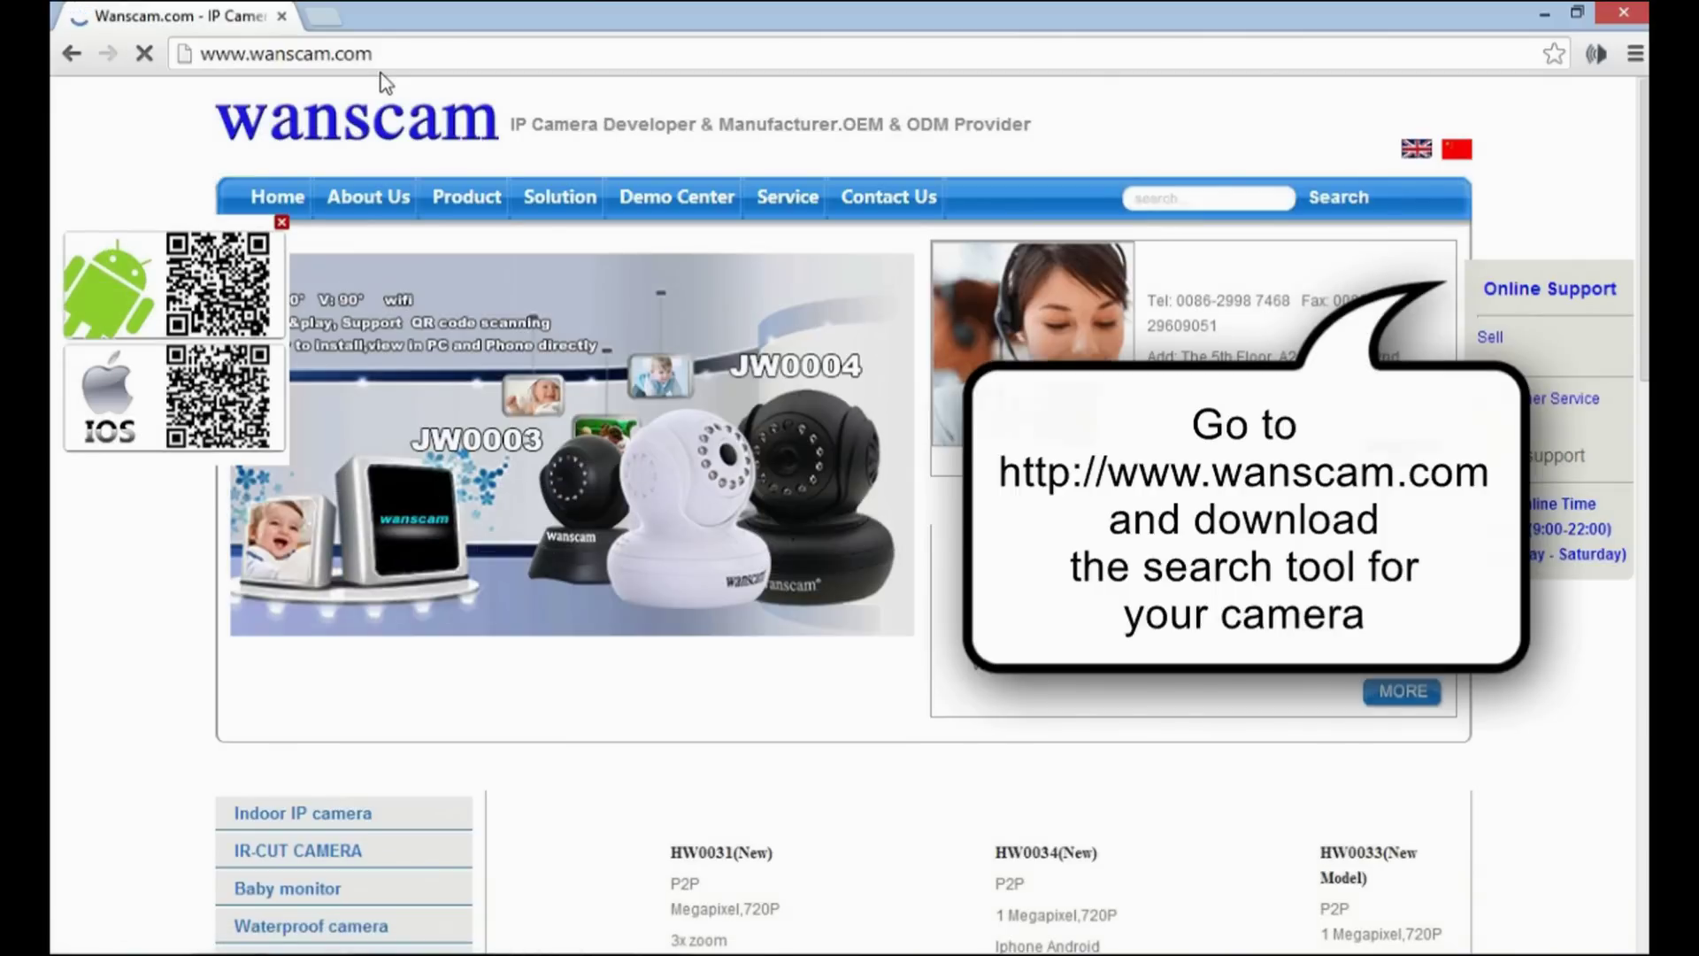
mouse_move(745, 202)
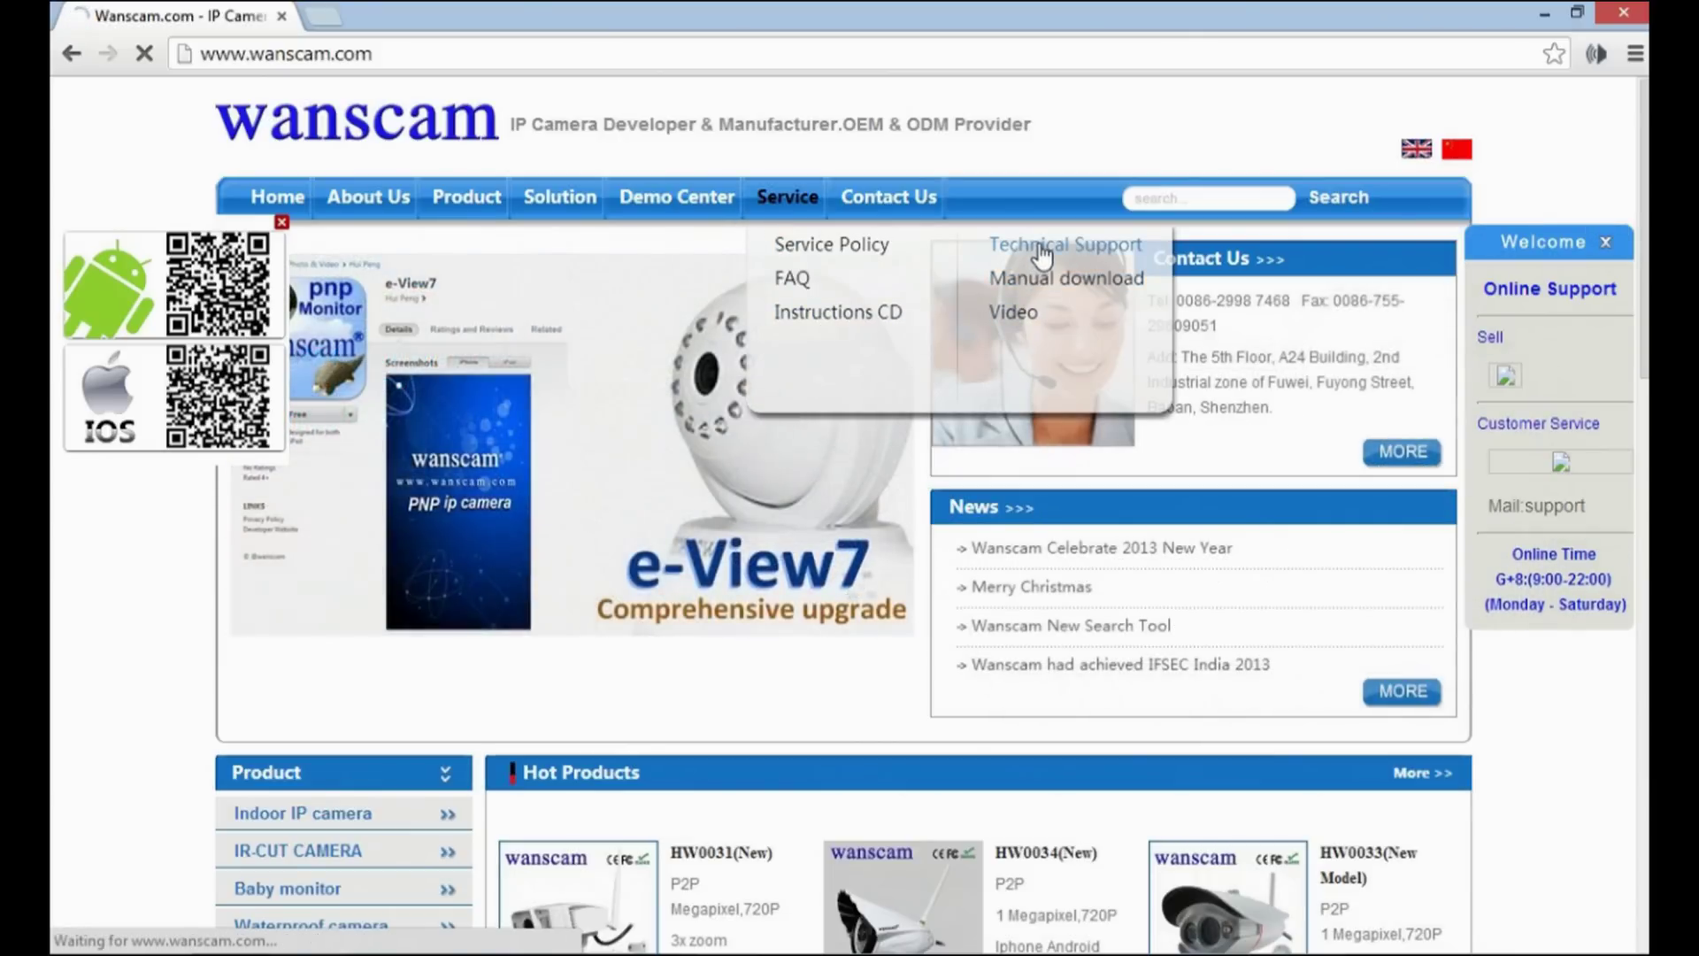
click(1044, 255)
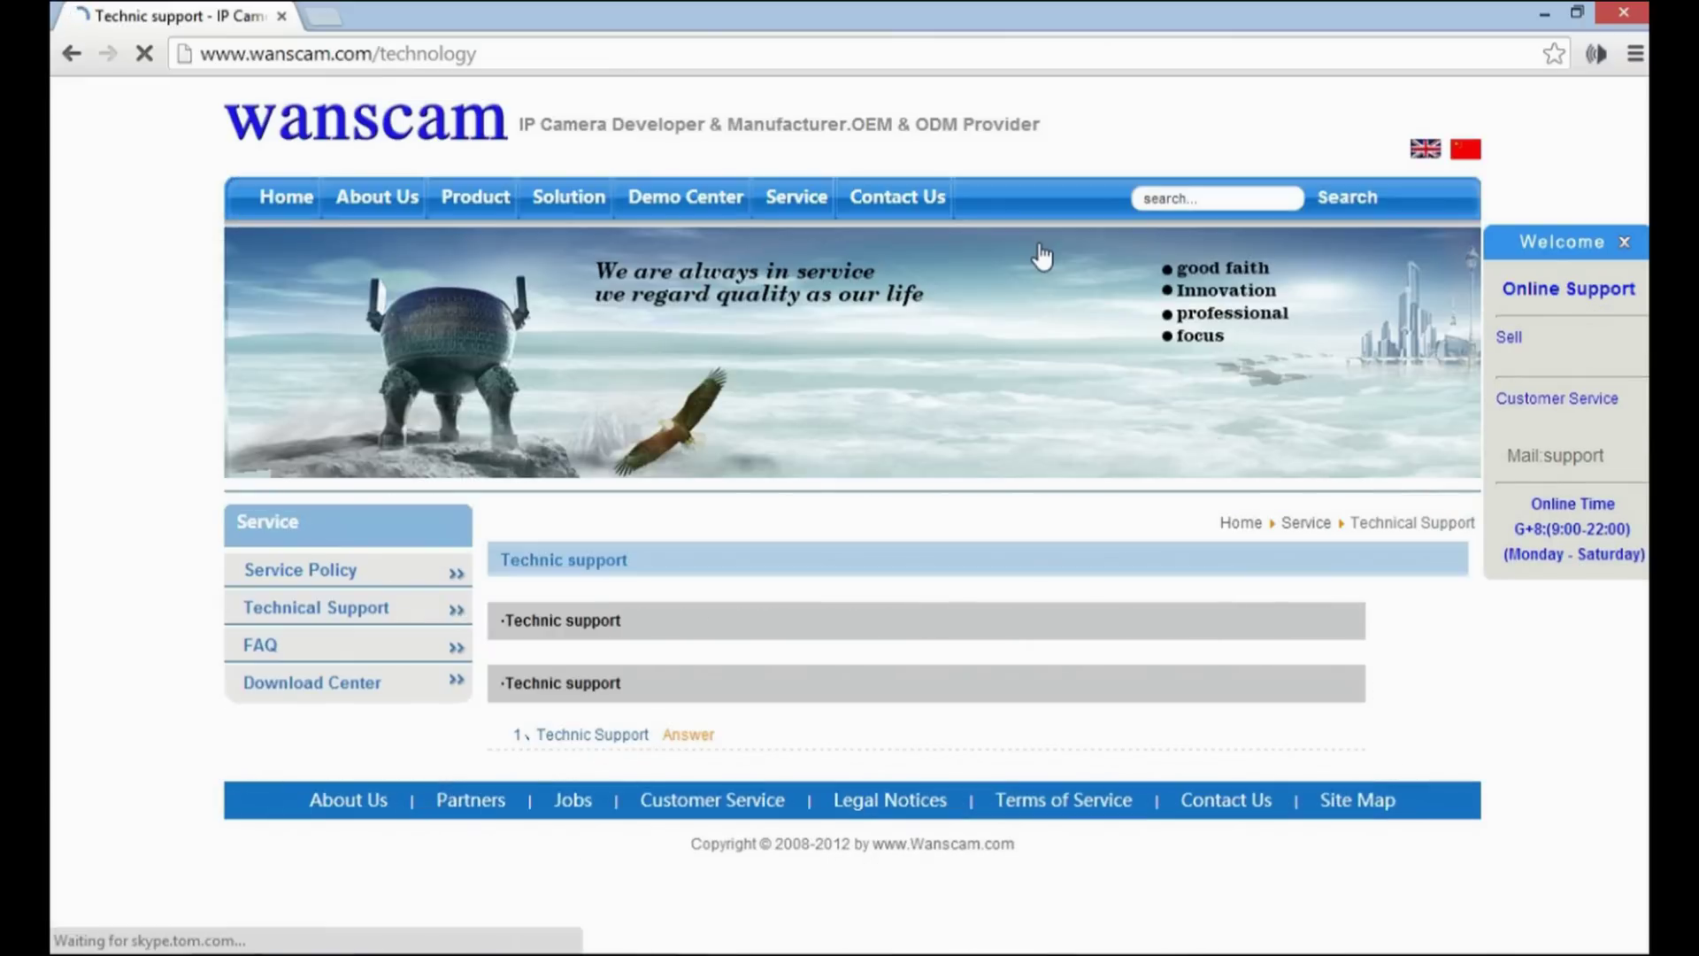
click(312, 699)
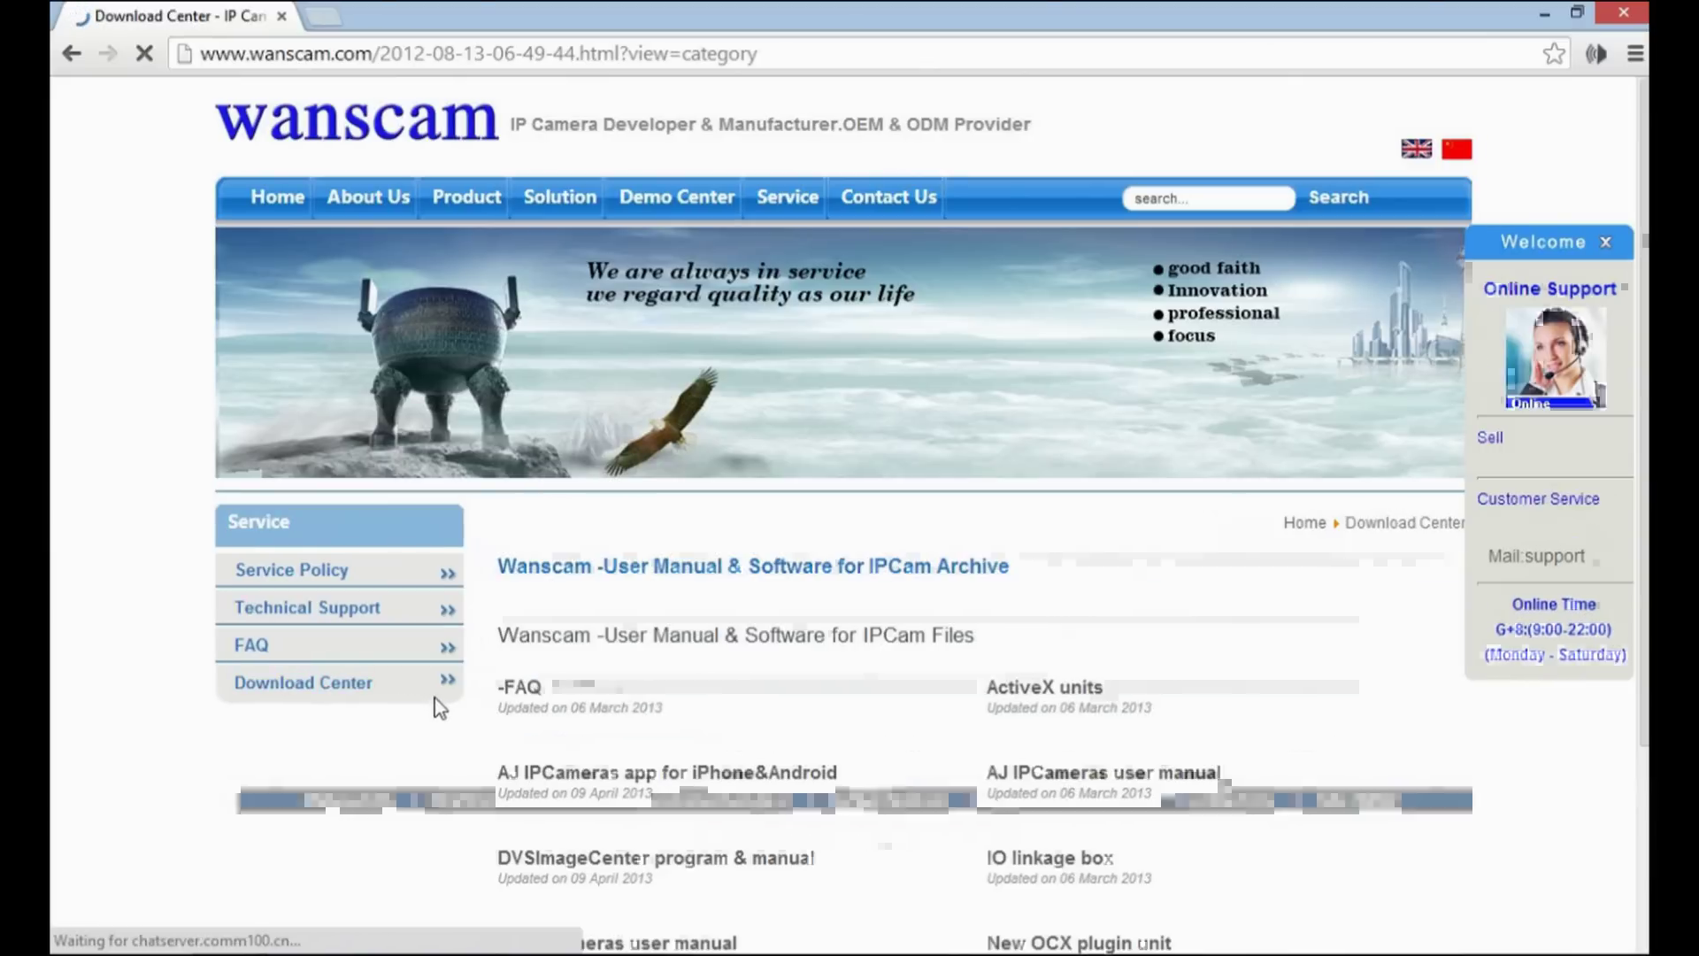
- Open the Search tool for IPCamera page and download the jwsearch tool archive for XP, Win7 and Win8
scroll(923, 708, down, 2)
scroll(922, 715, down, 2)
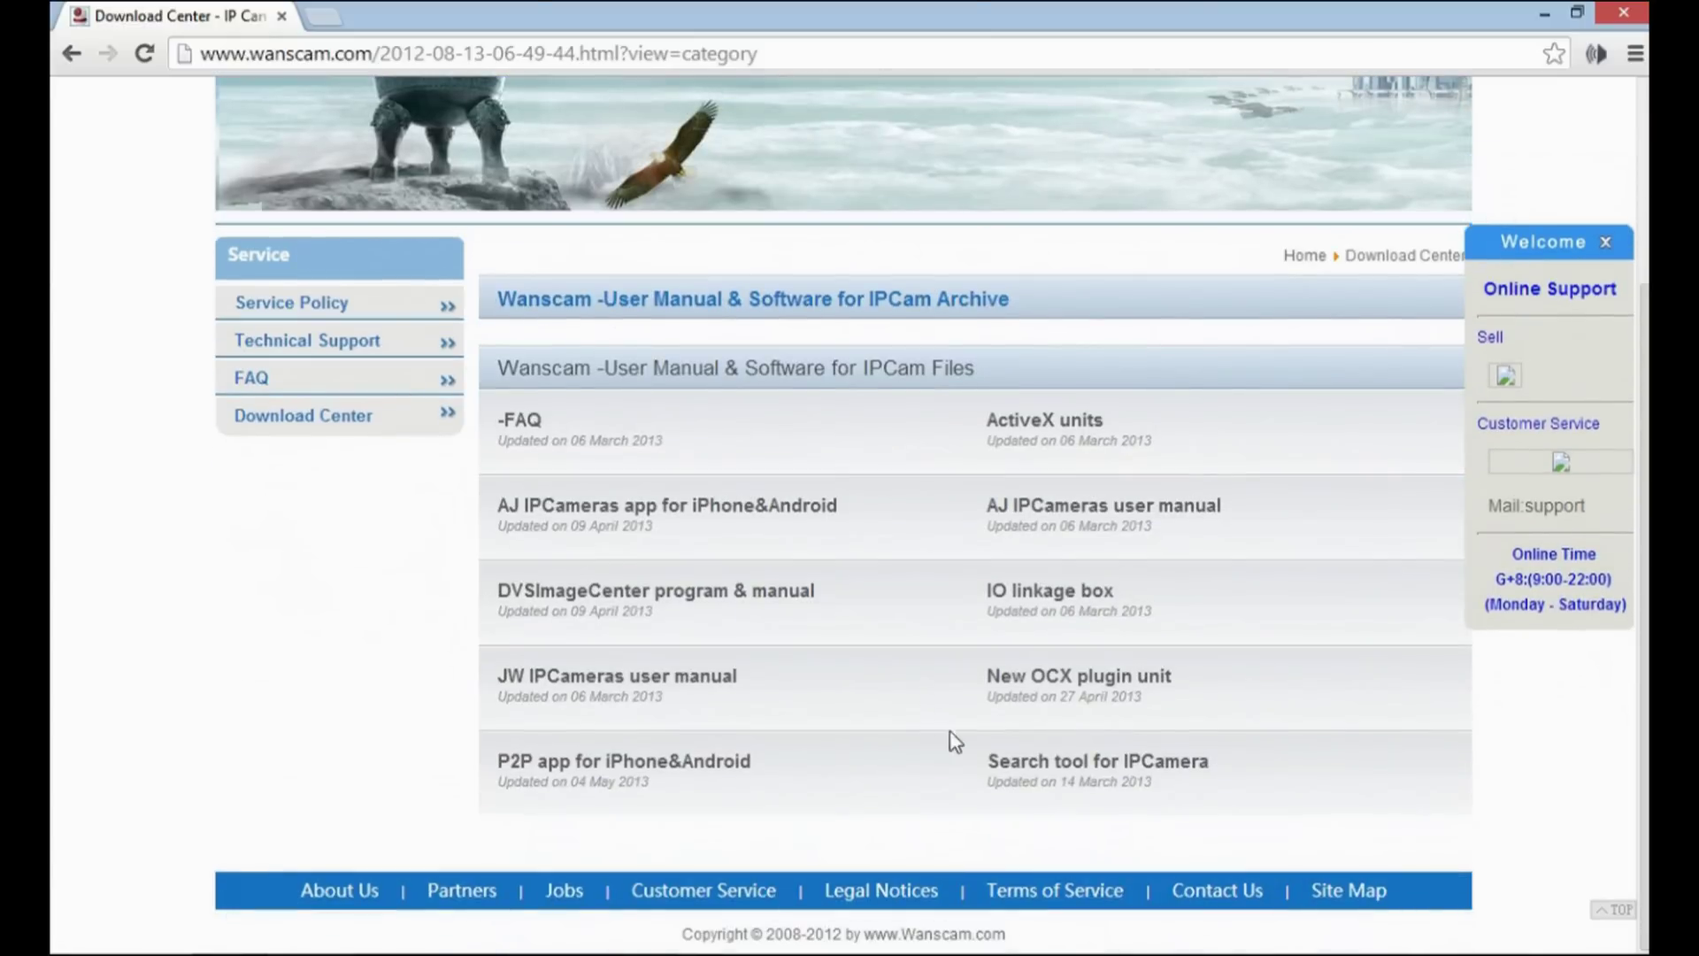
click(1122, 771)
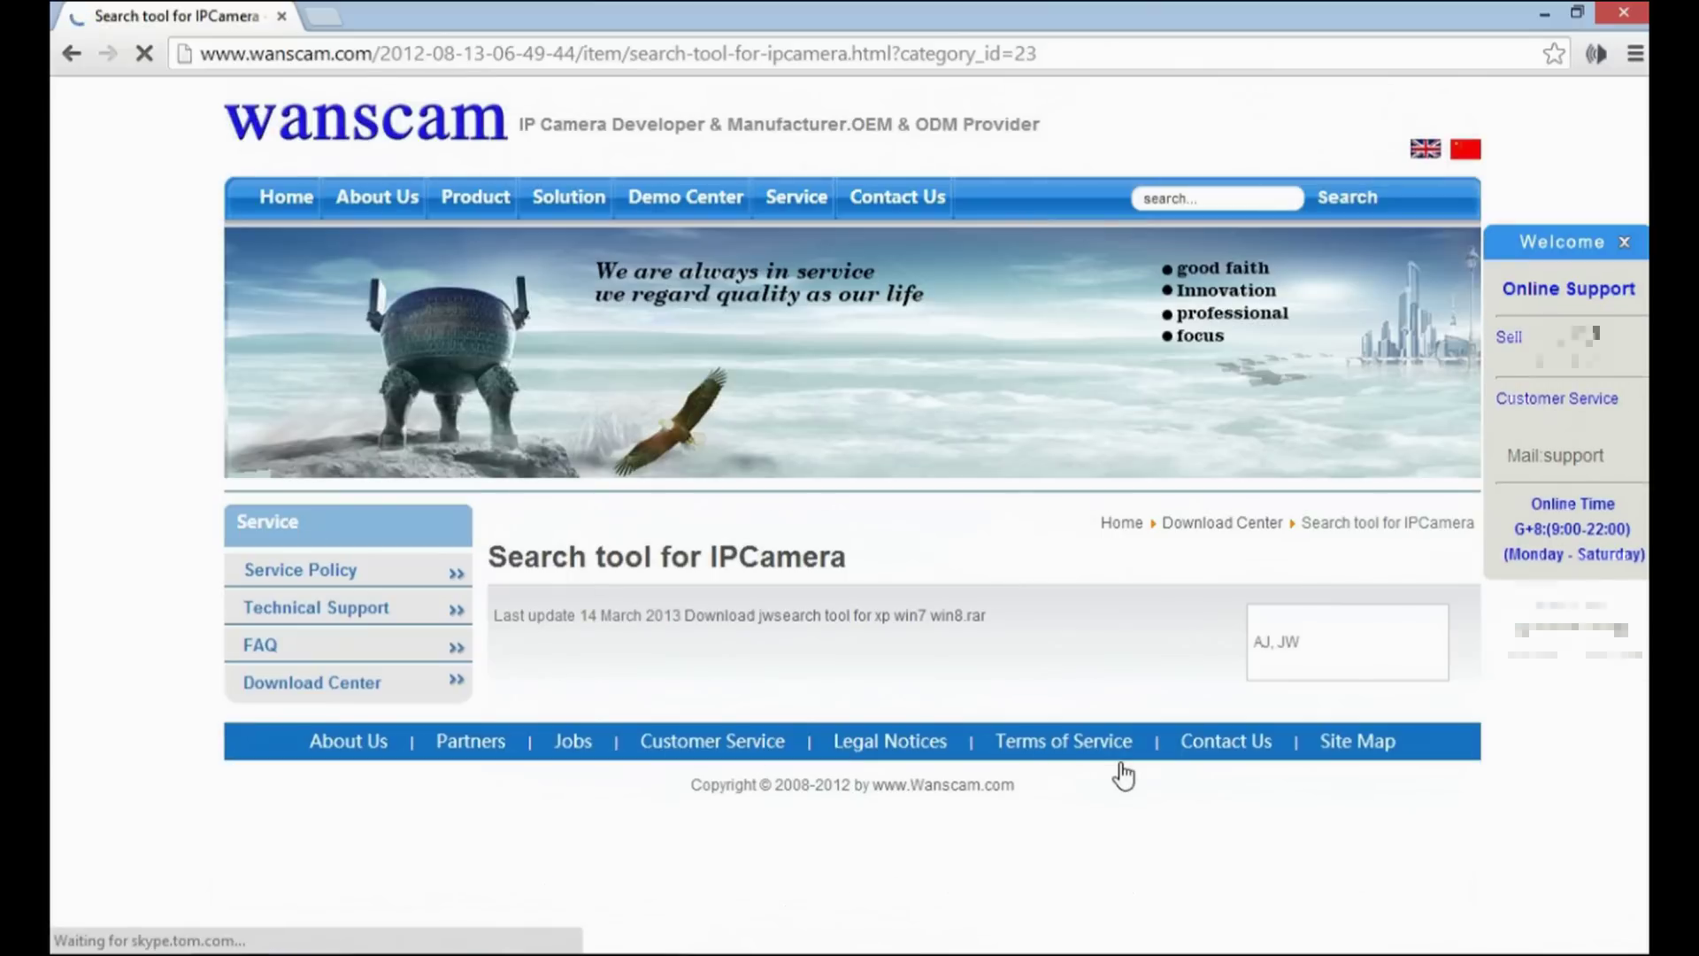
drag(1301, 647, 1280, 652)
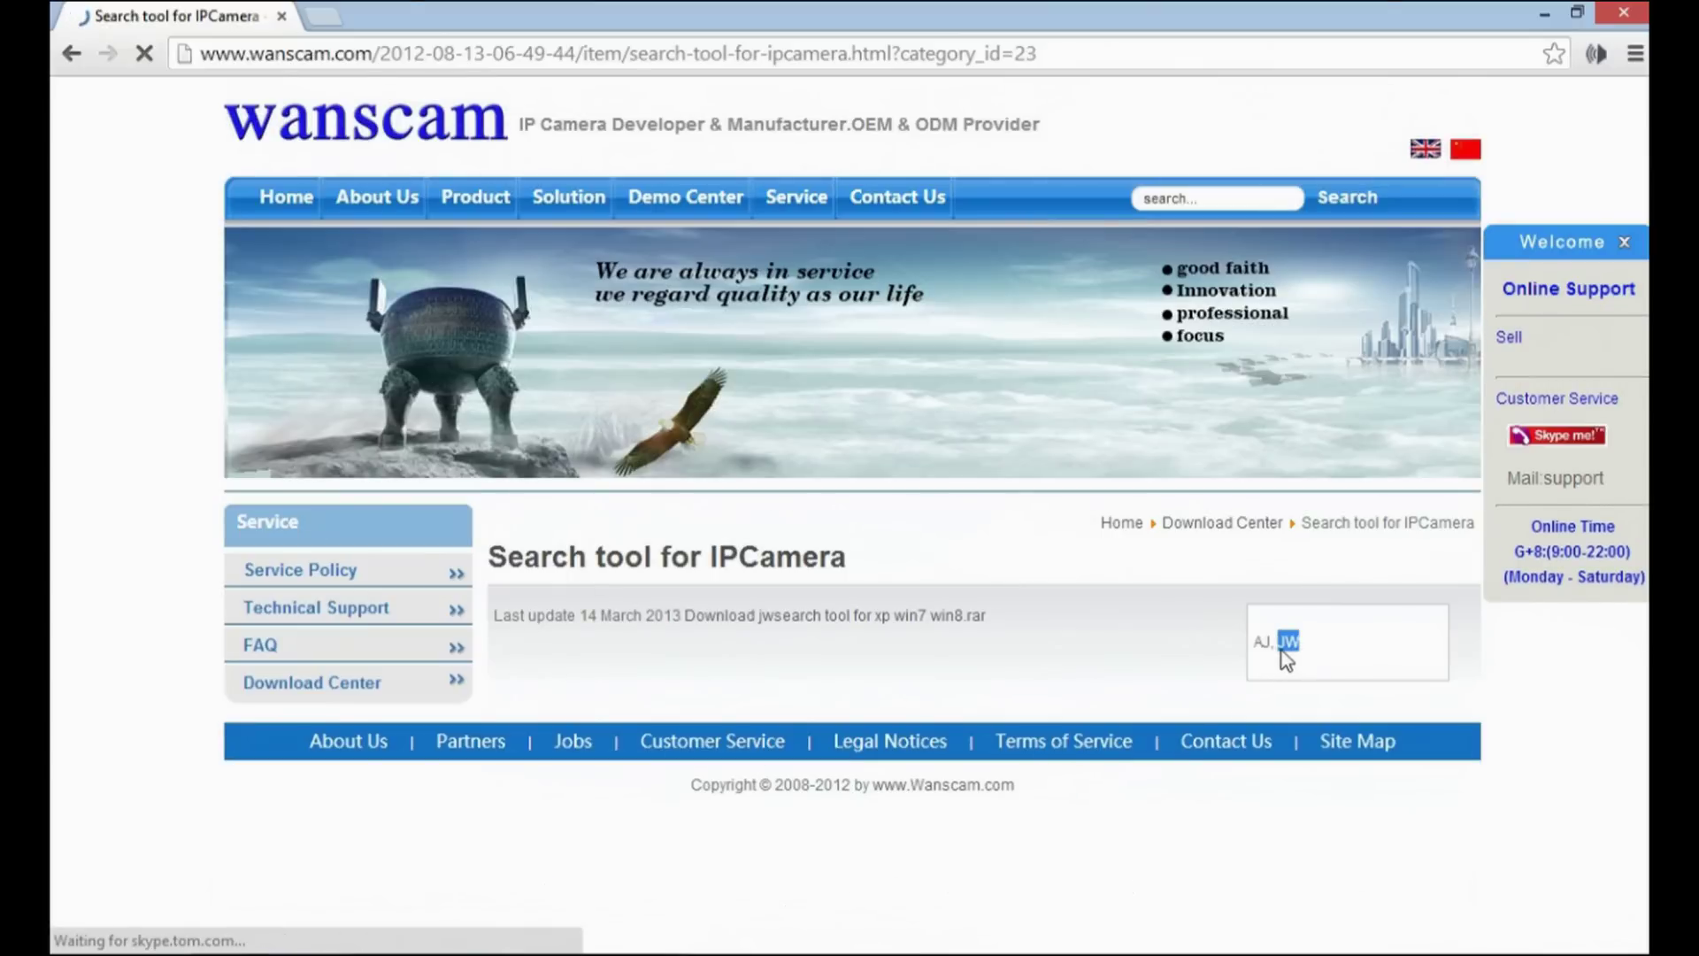
click(1274, 673)
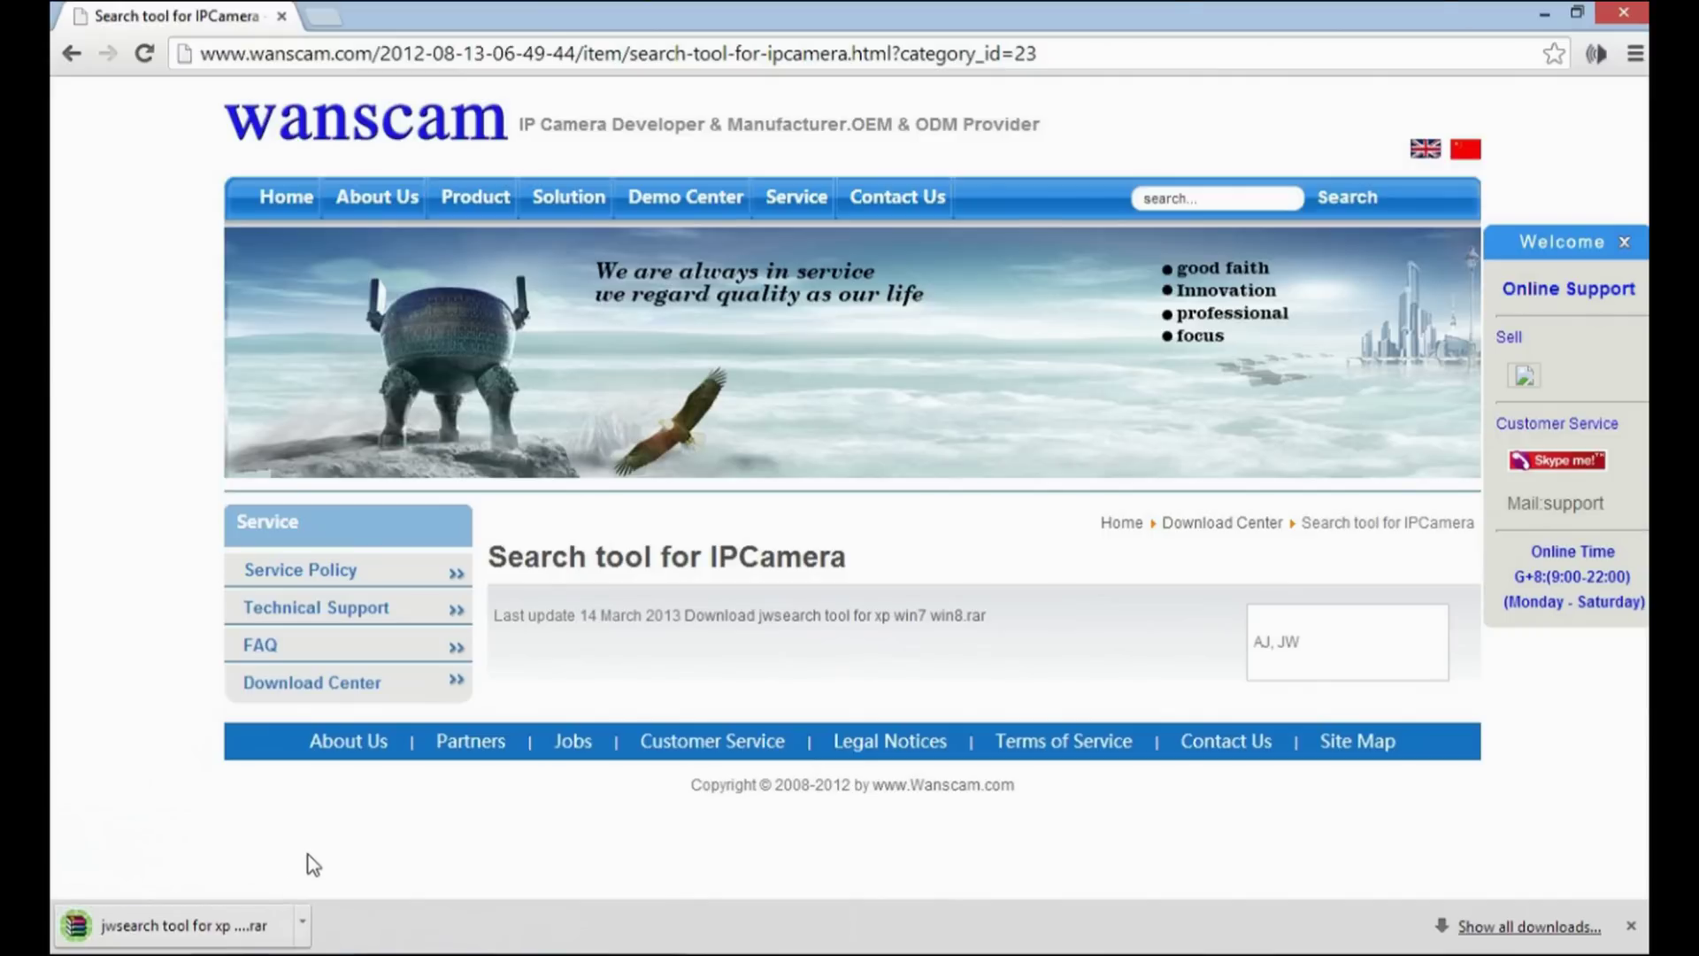
- Open the downloaded jwsearch archive in WinRAR, dismiss the license reminder and run JWSearch tool.exe
click(226, 938)
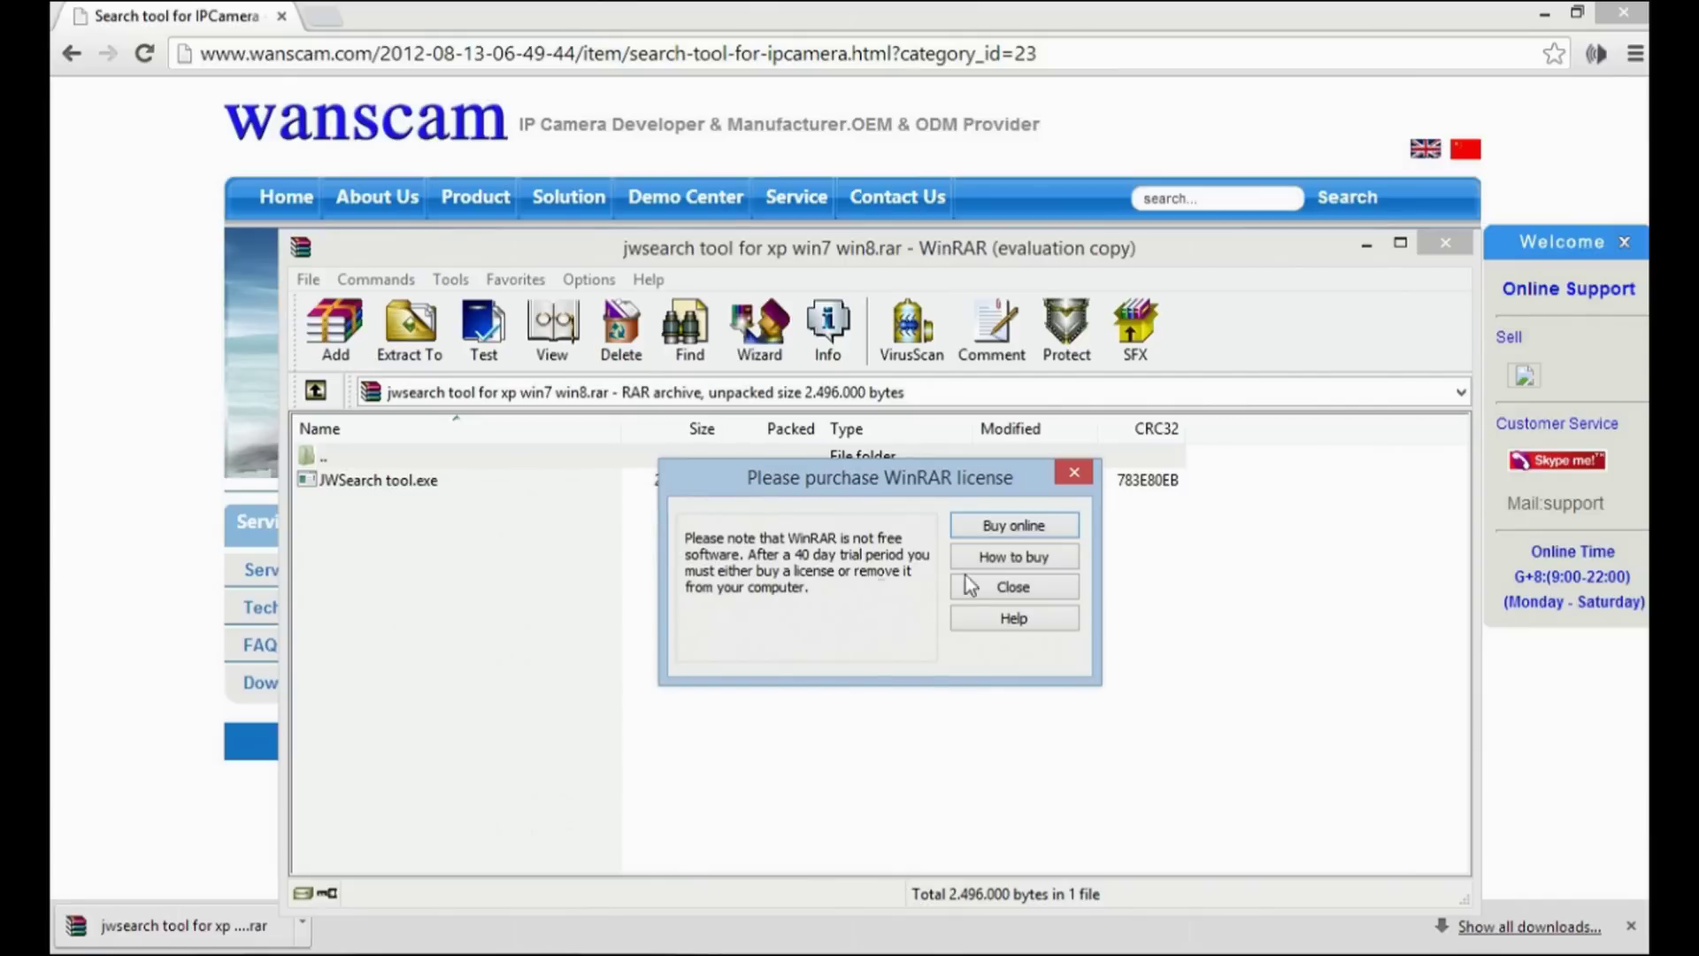
click(1007, 595)
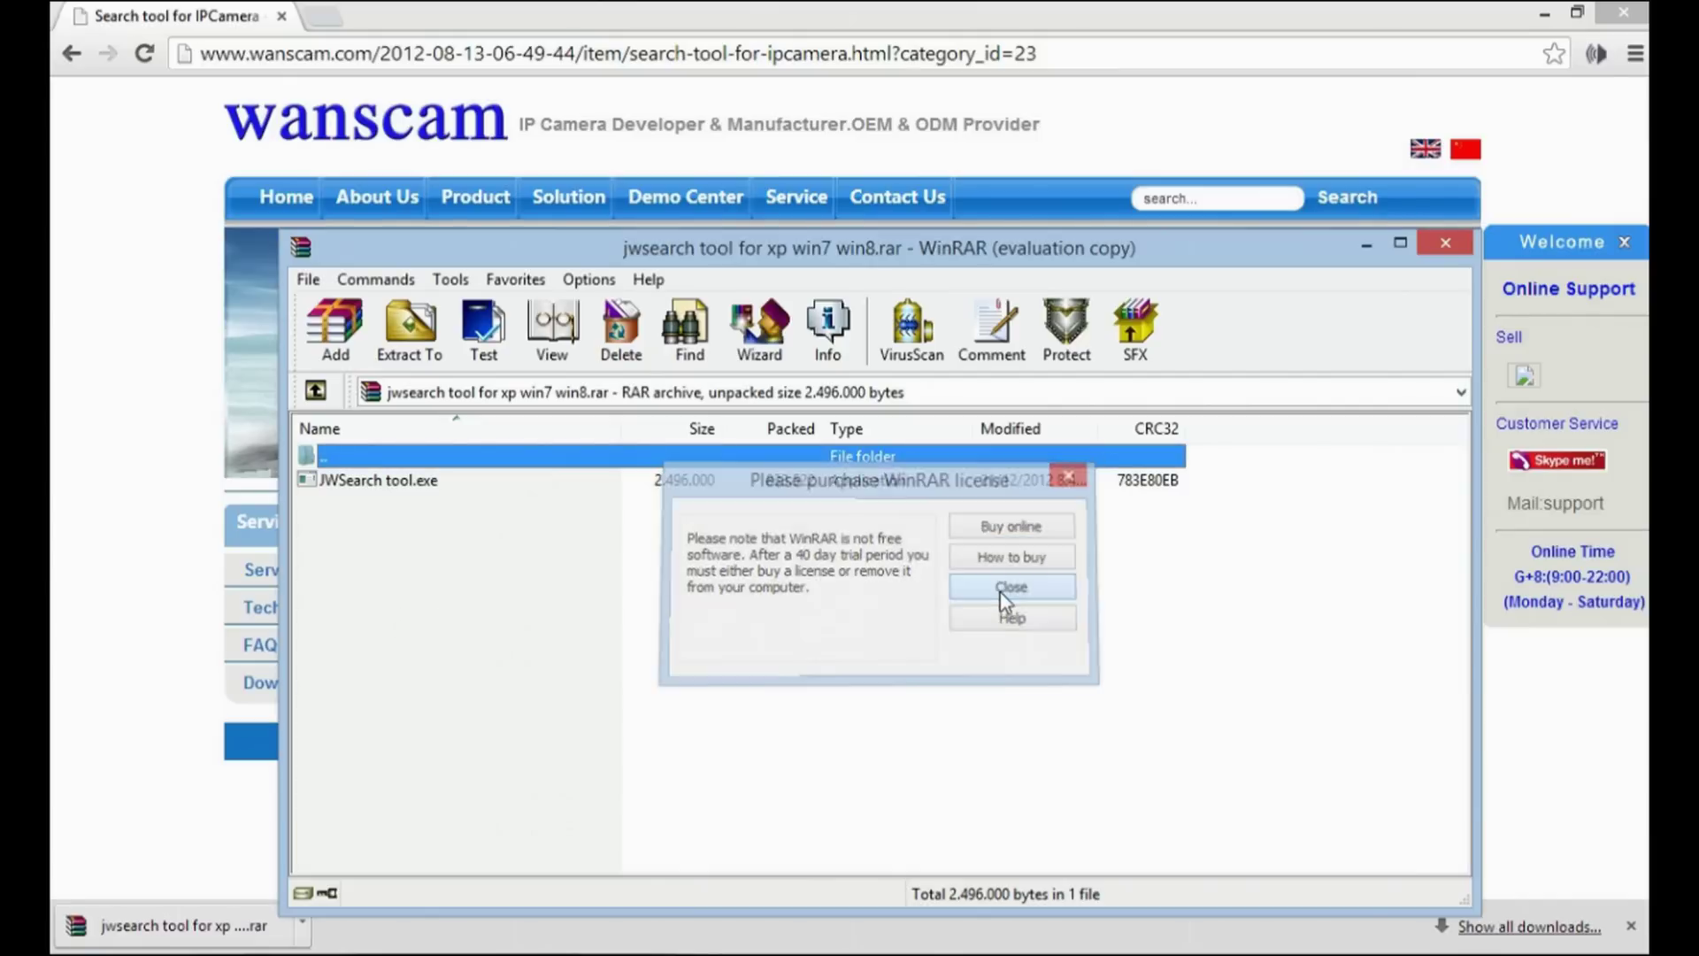
click(408, 485)
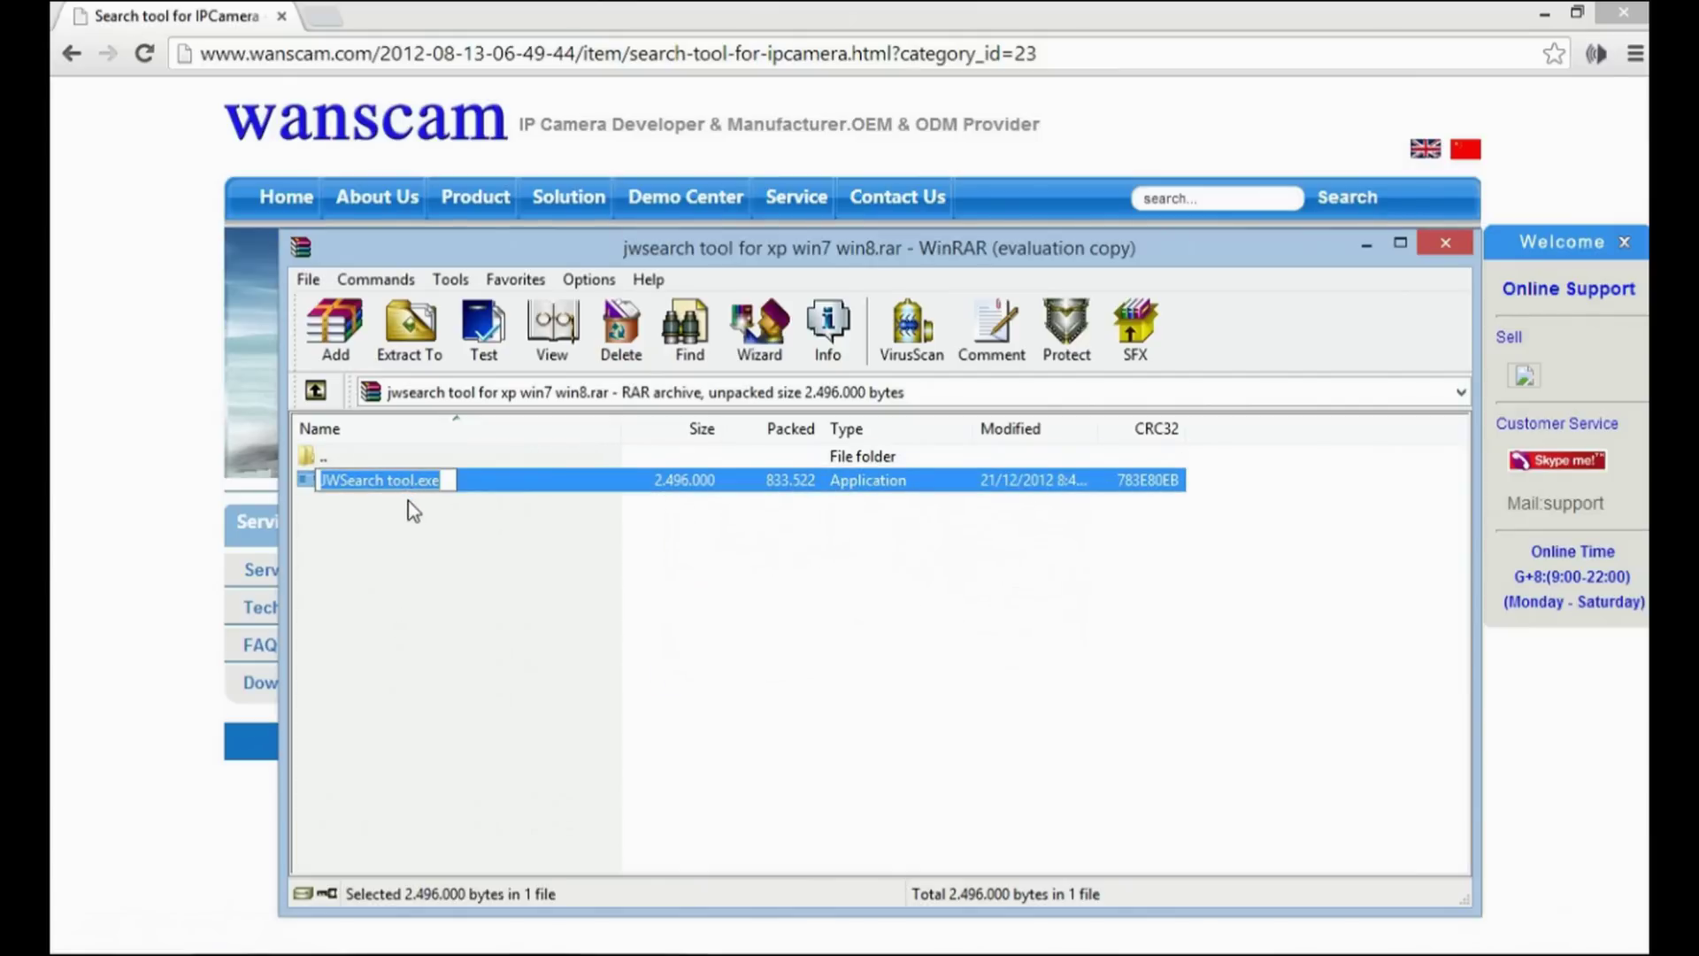
double_click(408, 485)
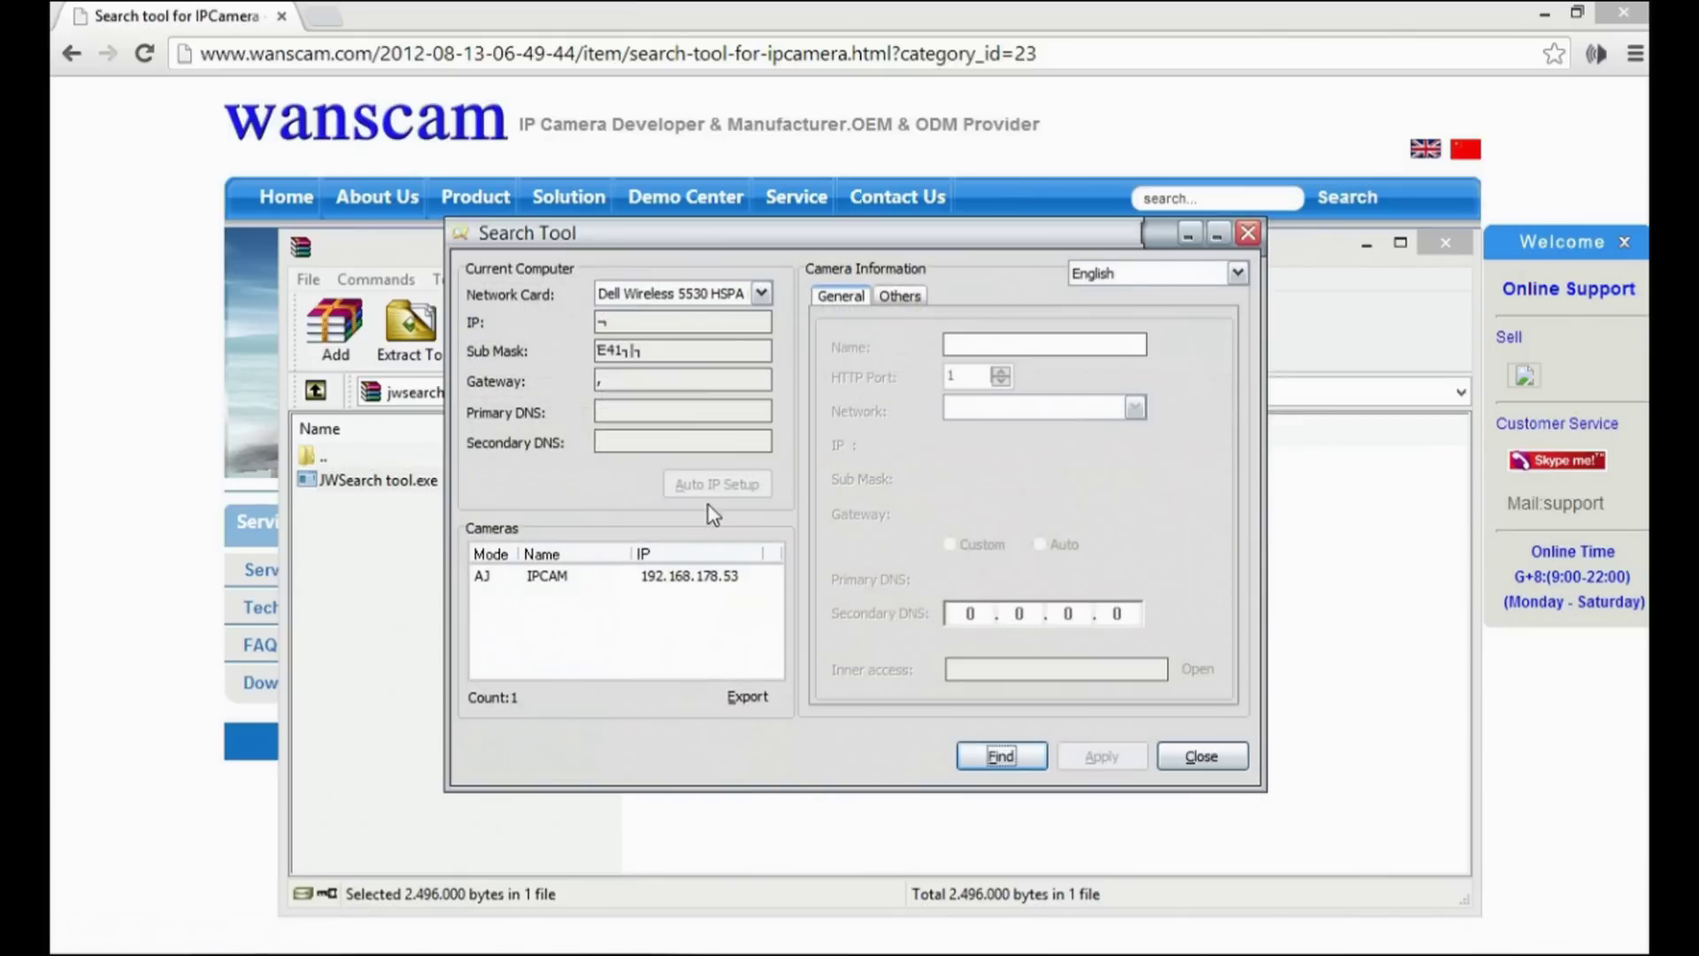
- Open the IPCAM camera's web page from the Search Tool and log in with the username admin
click(695, 587)
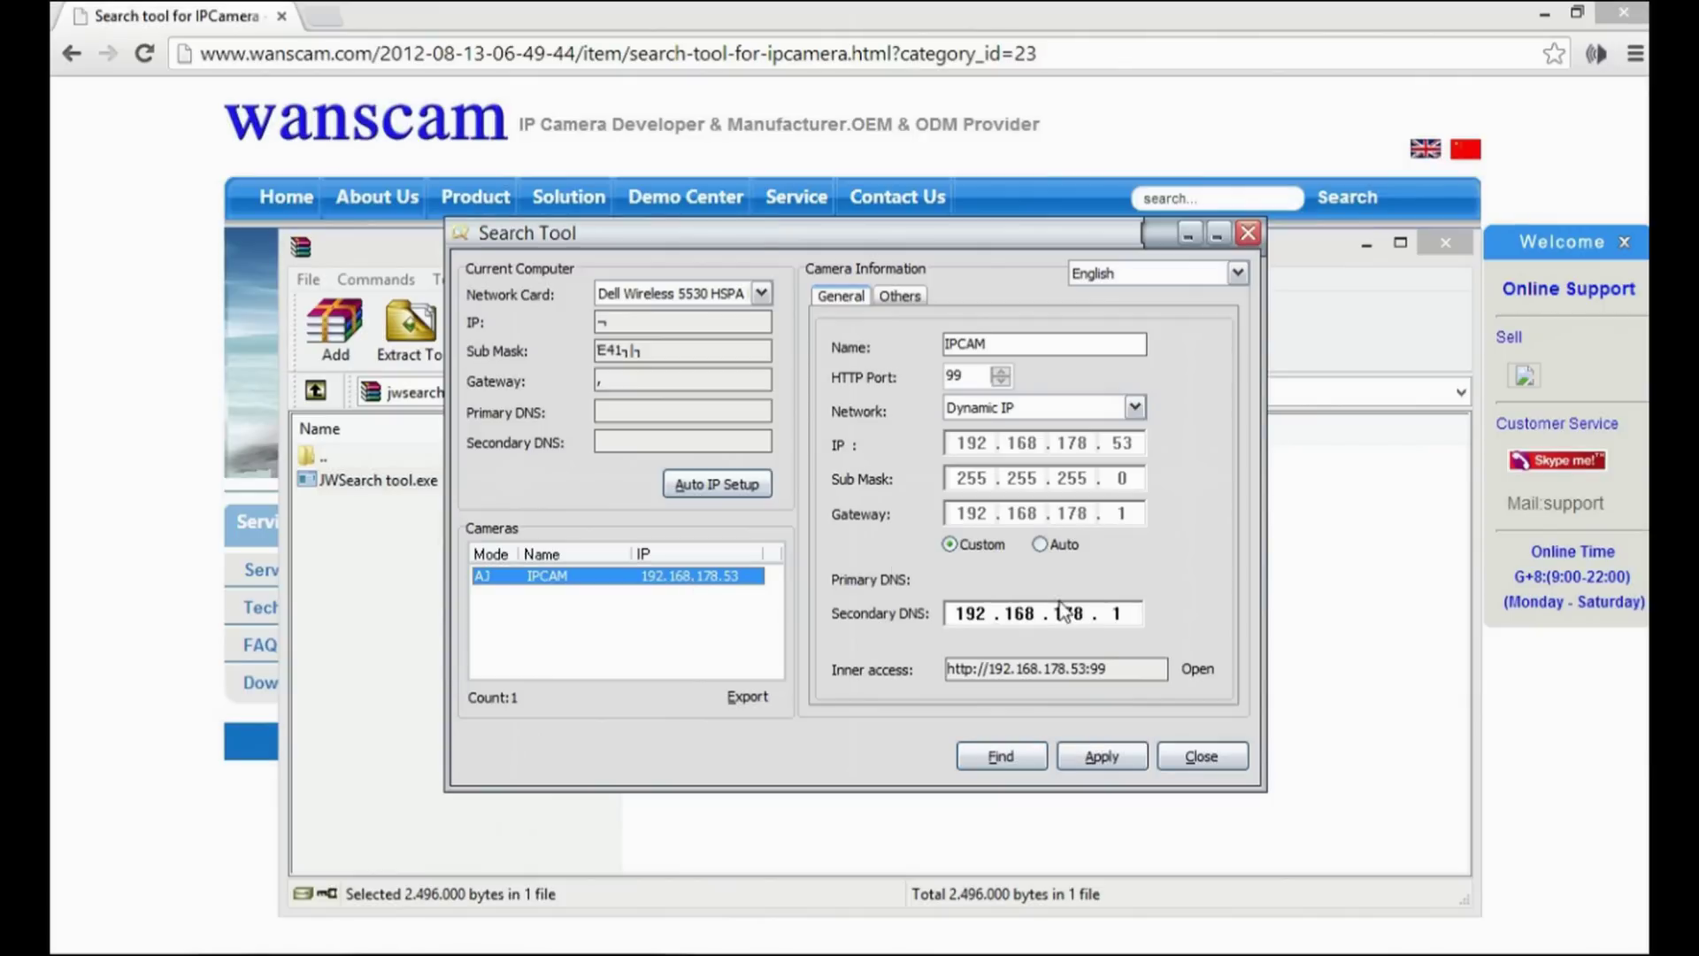
click(1200, 670)
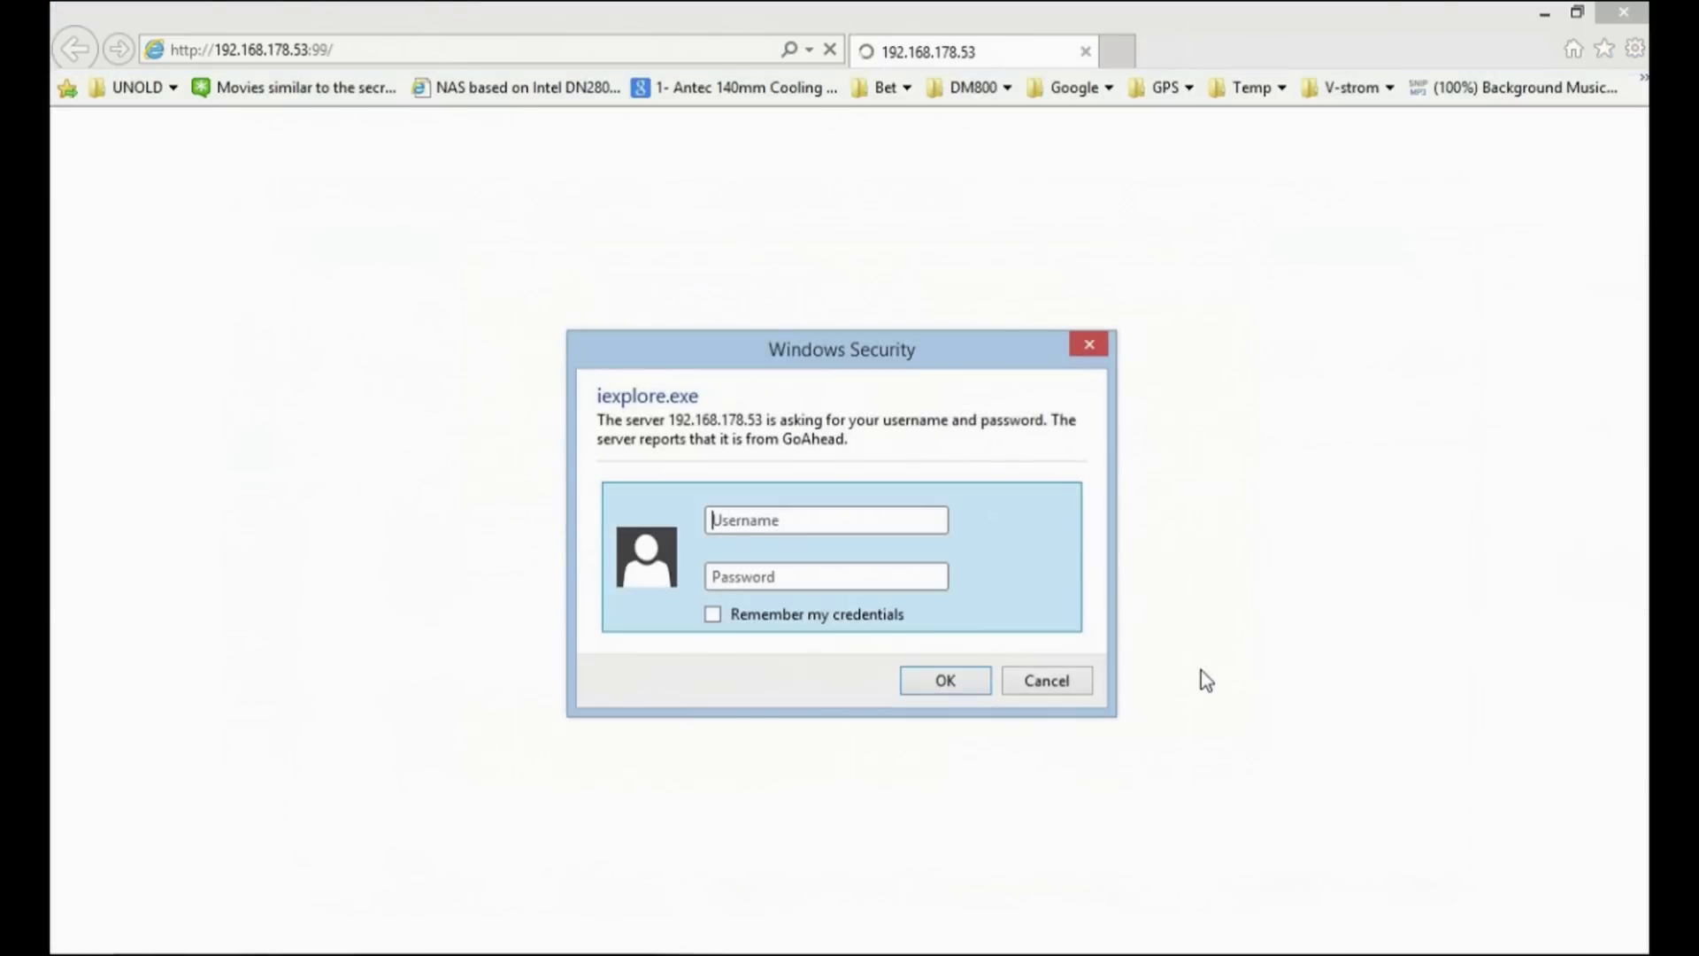
text(admi)
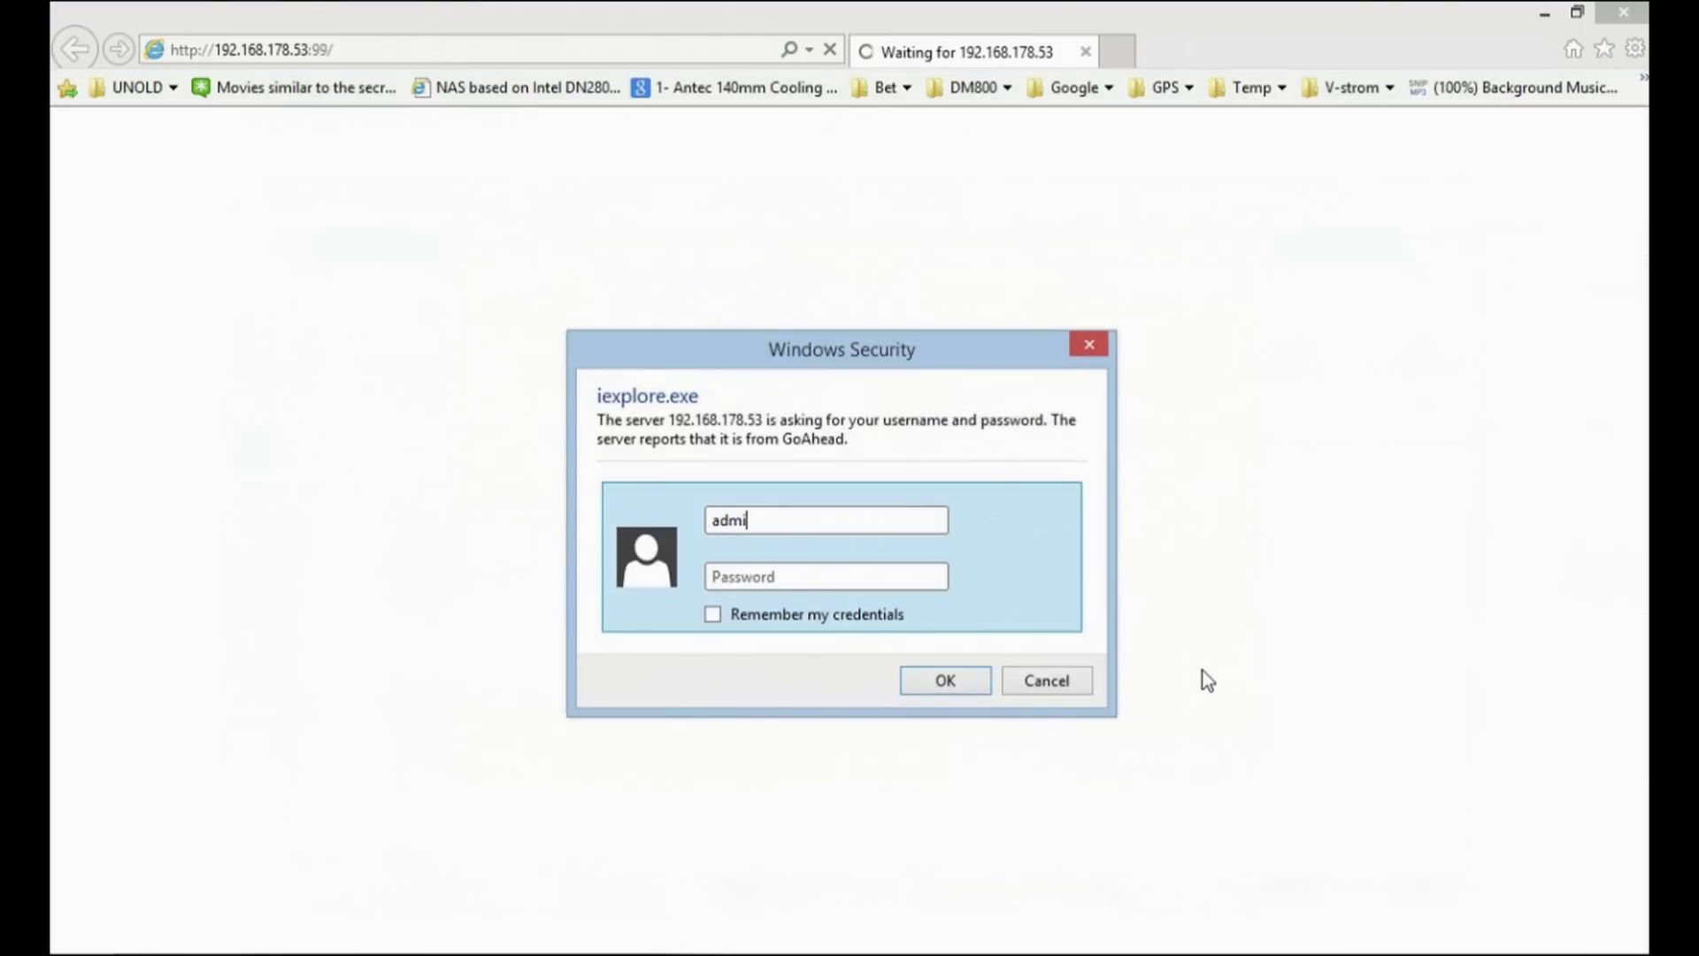
text(n)
key(Return)
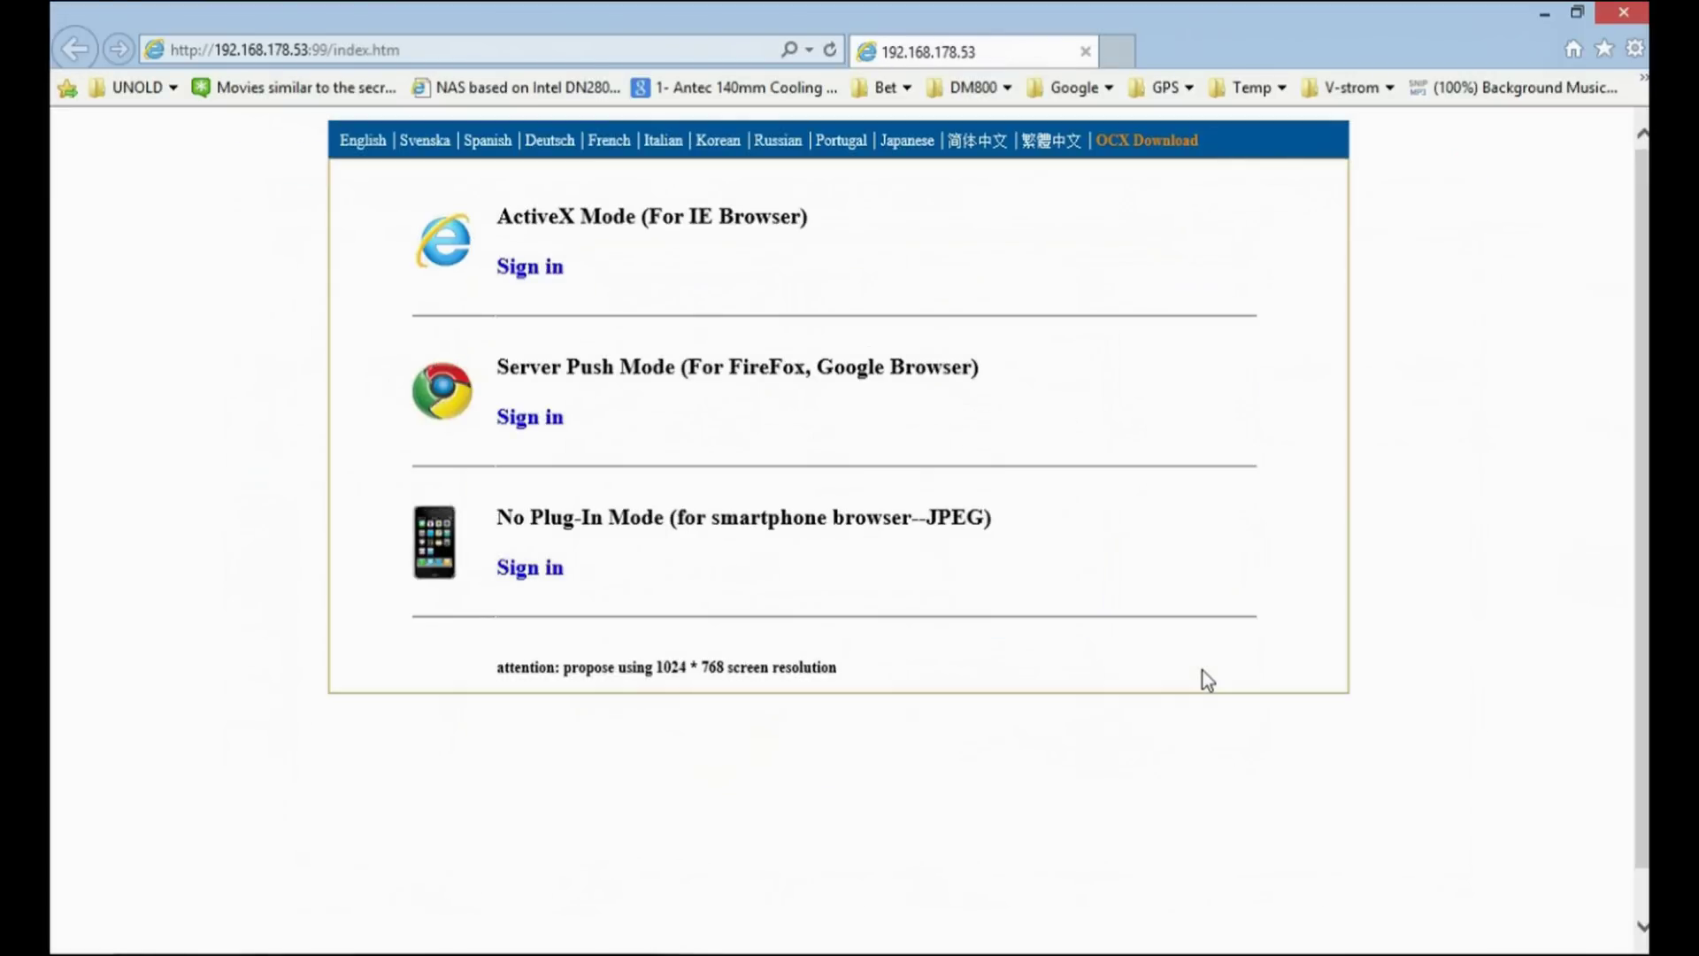
- Try the ActiveX mode sign-in, return to the login page, and download and open the OCX plugin archive oPlayer.zip
click(529, 282)
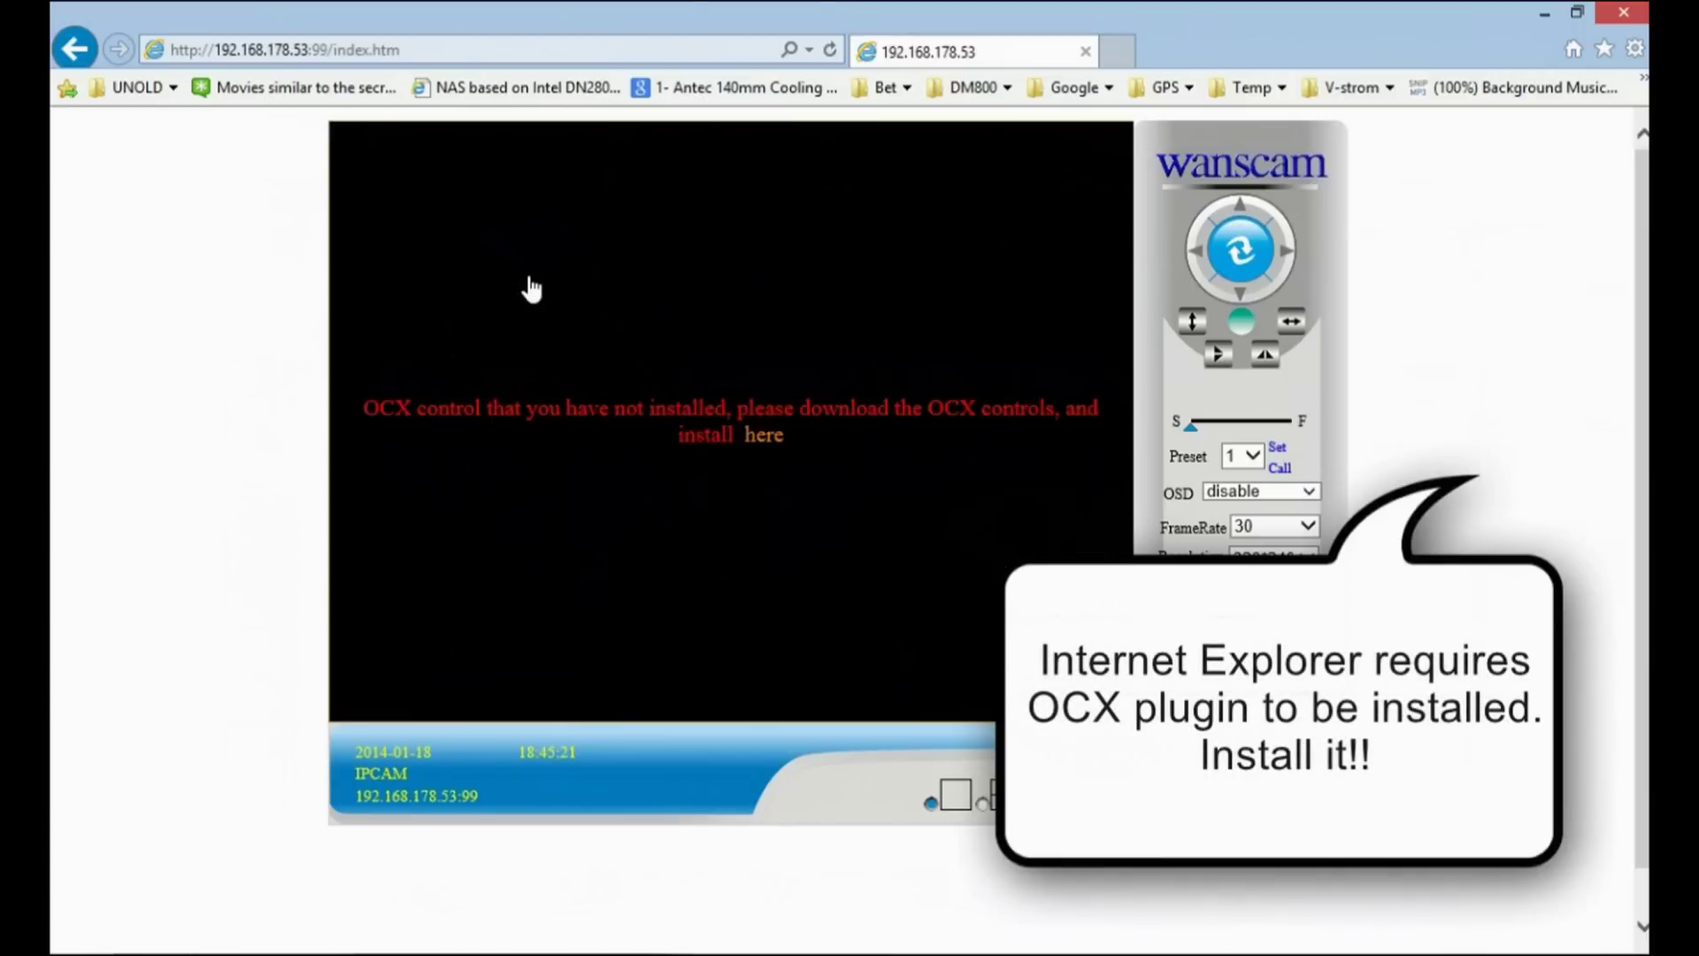
click(74, 48)
click(1132, 146)
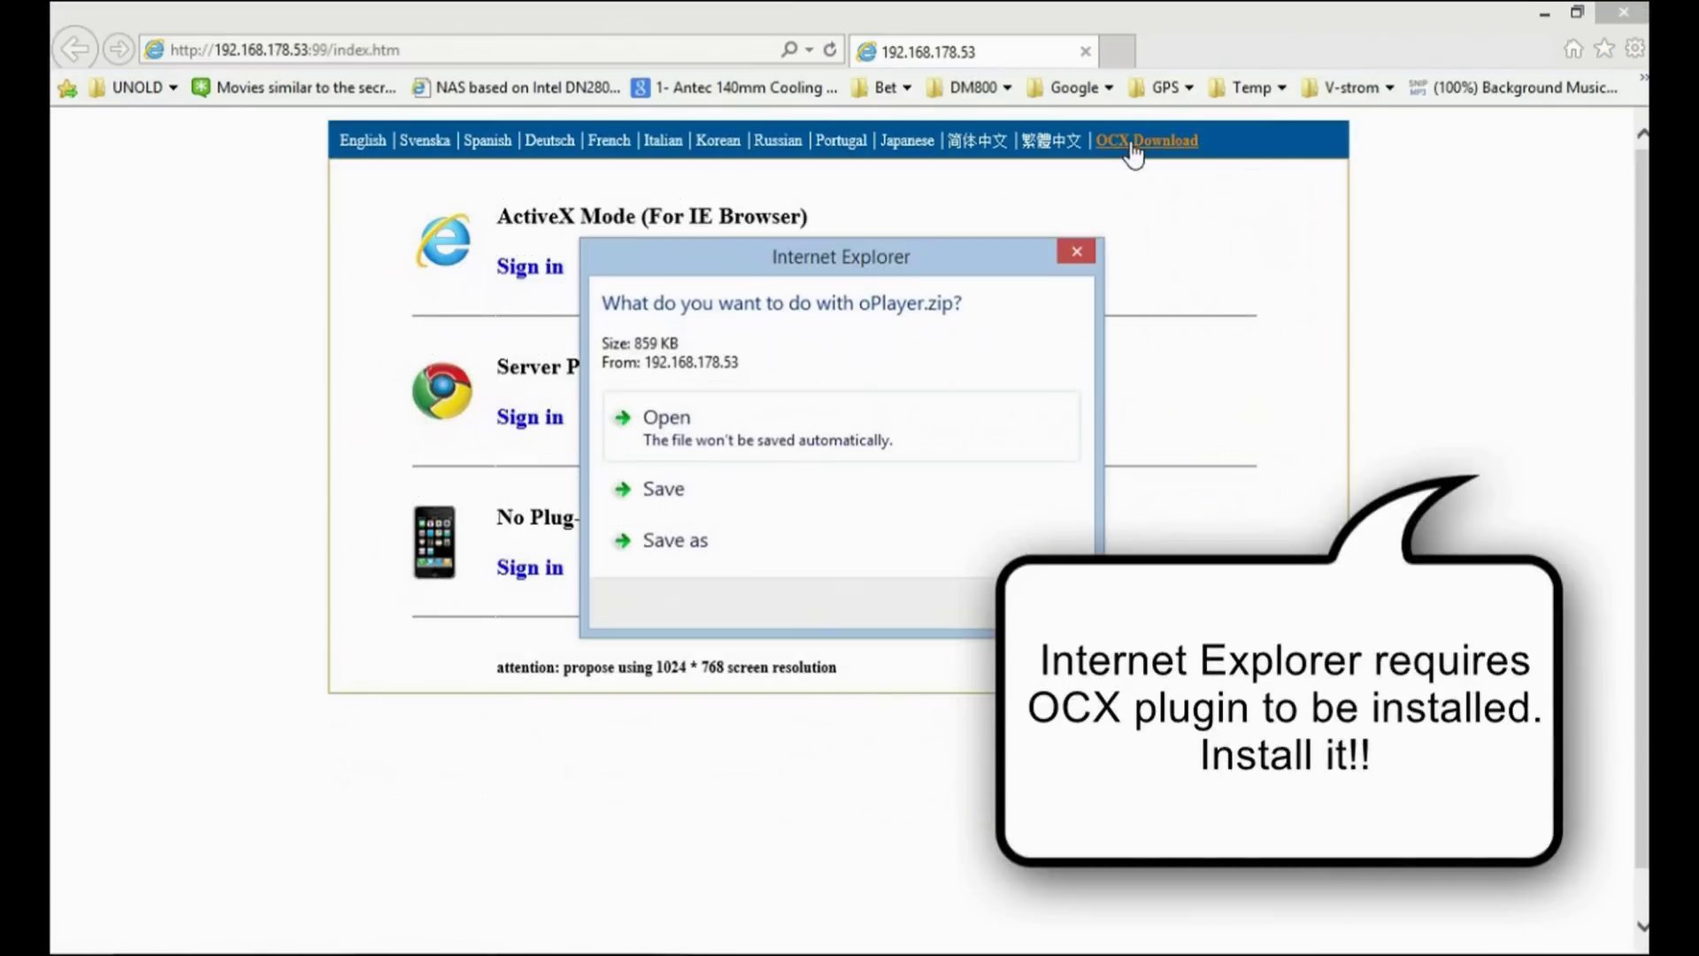
click(694, 436)
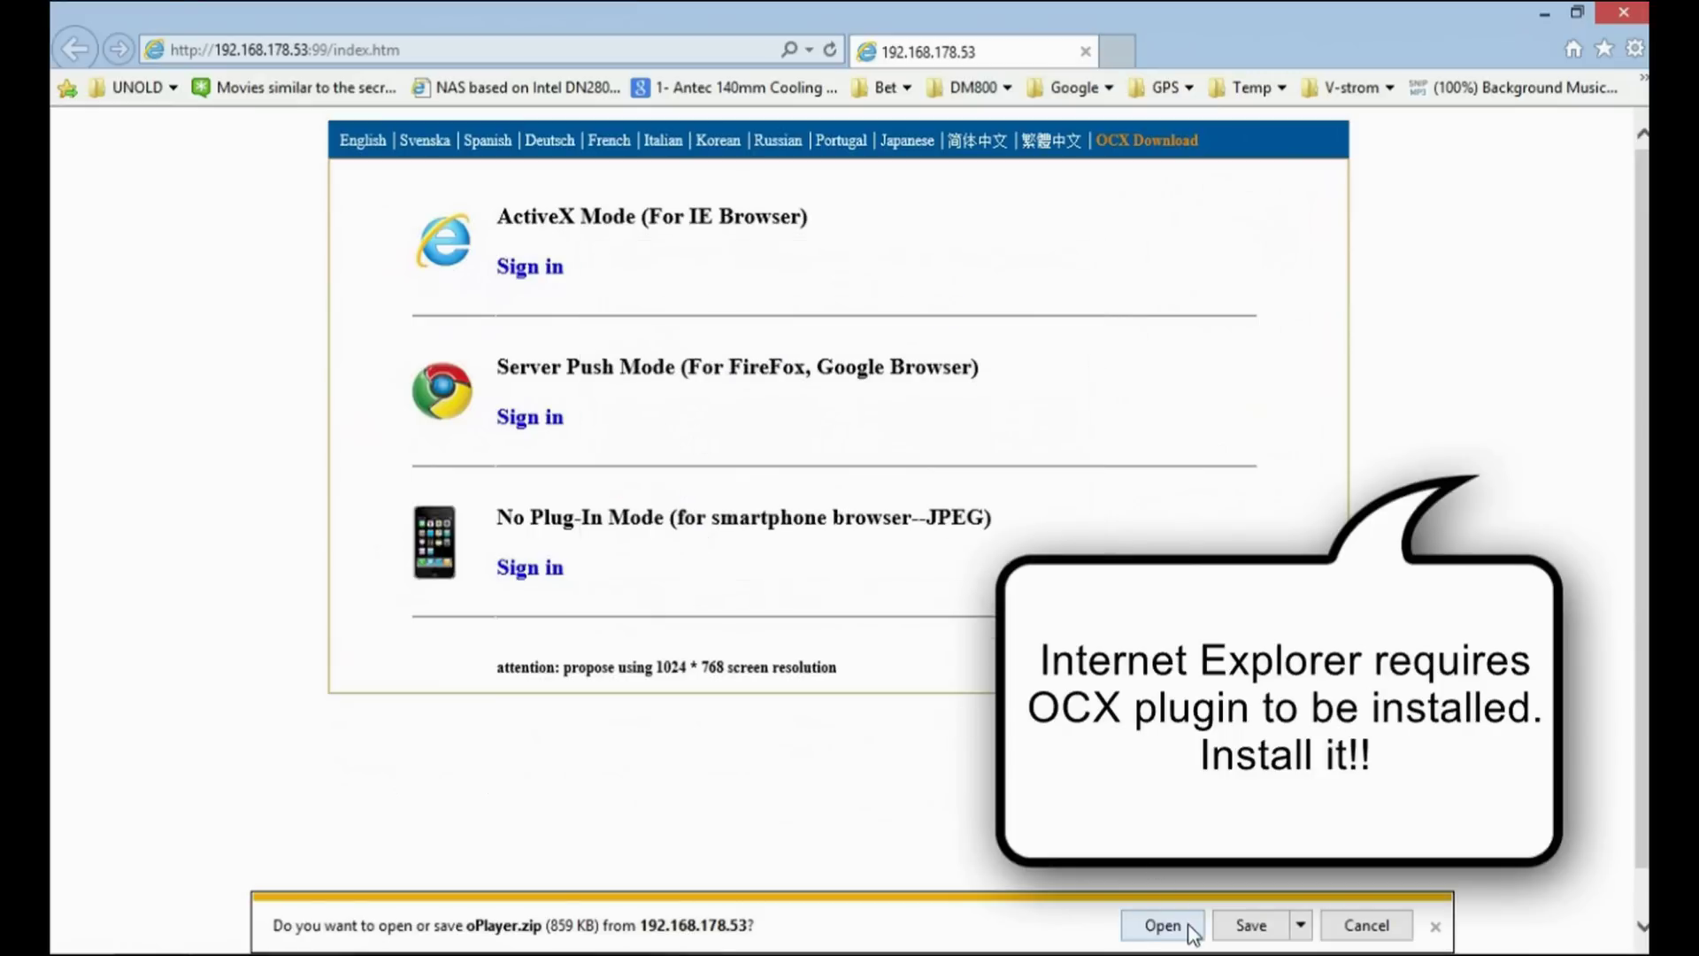
click(1187, 929)
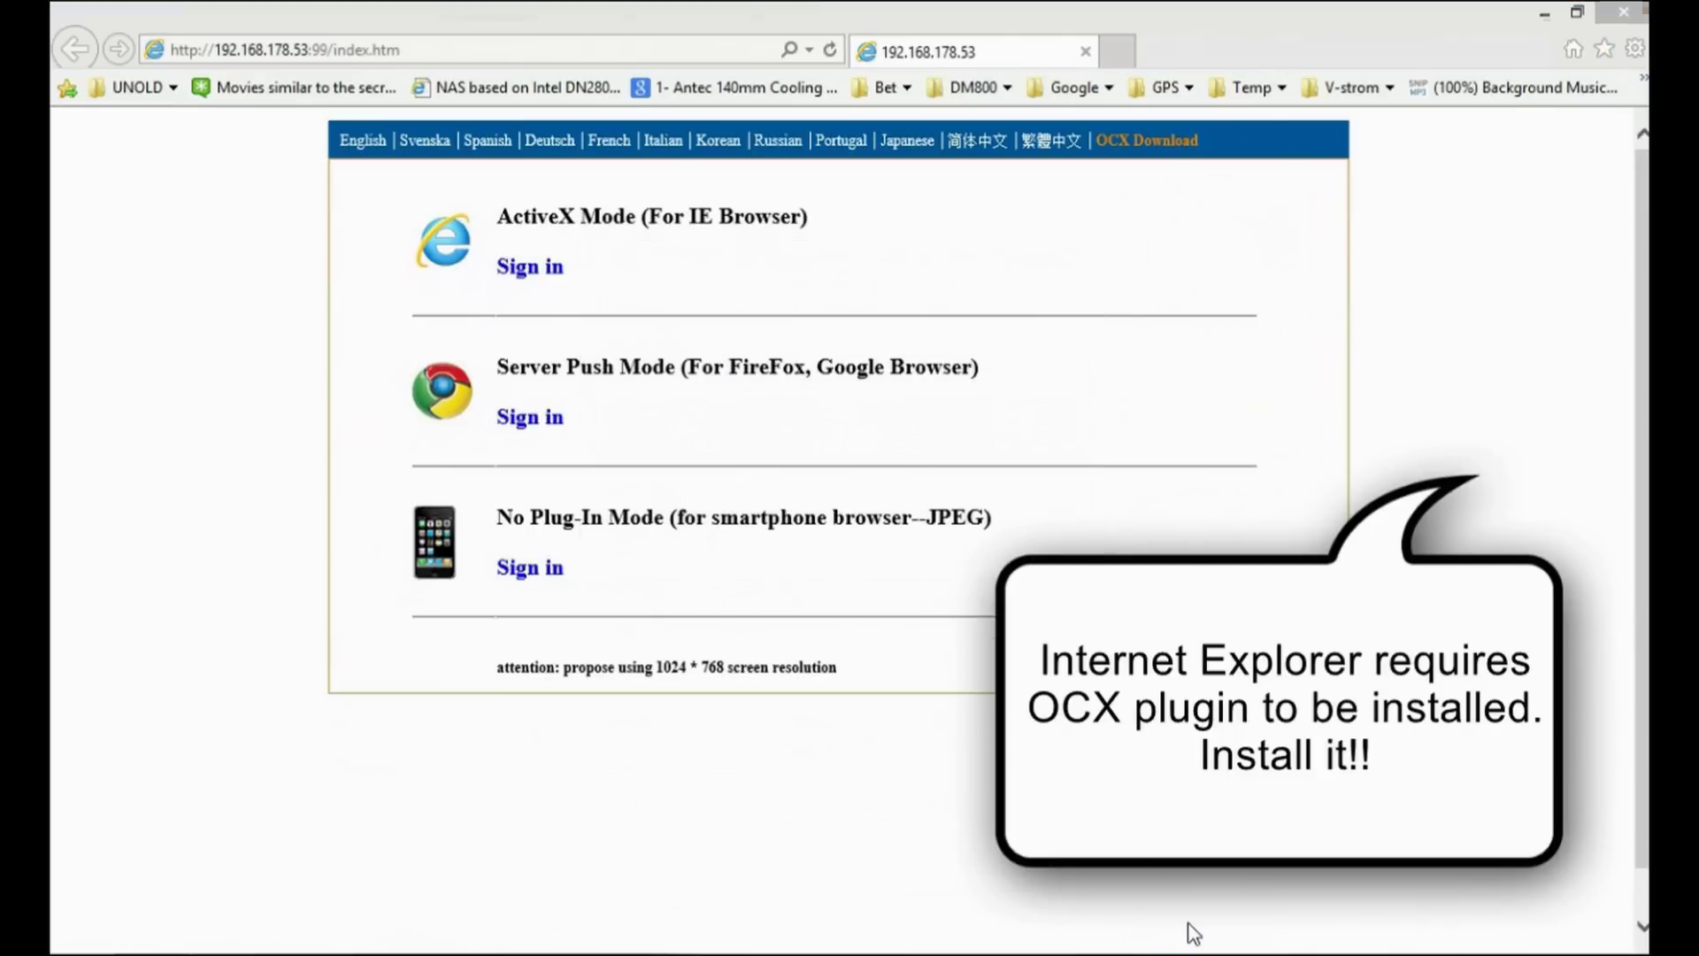
- Run oPlayer.msi and complete the oPlayer setup wizard to install the plugin
click(534, 273)
double_click(538, 280)
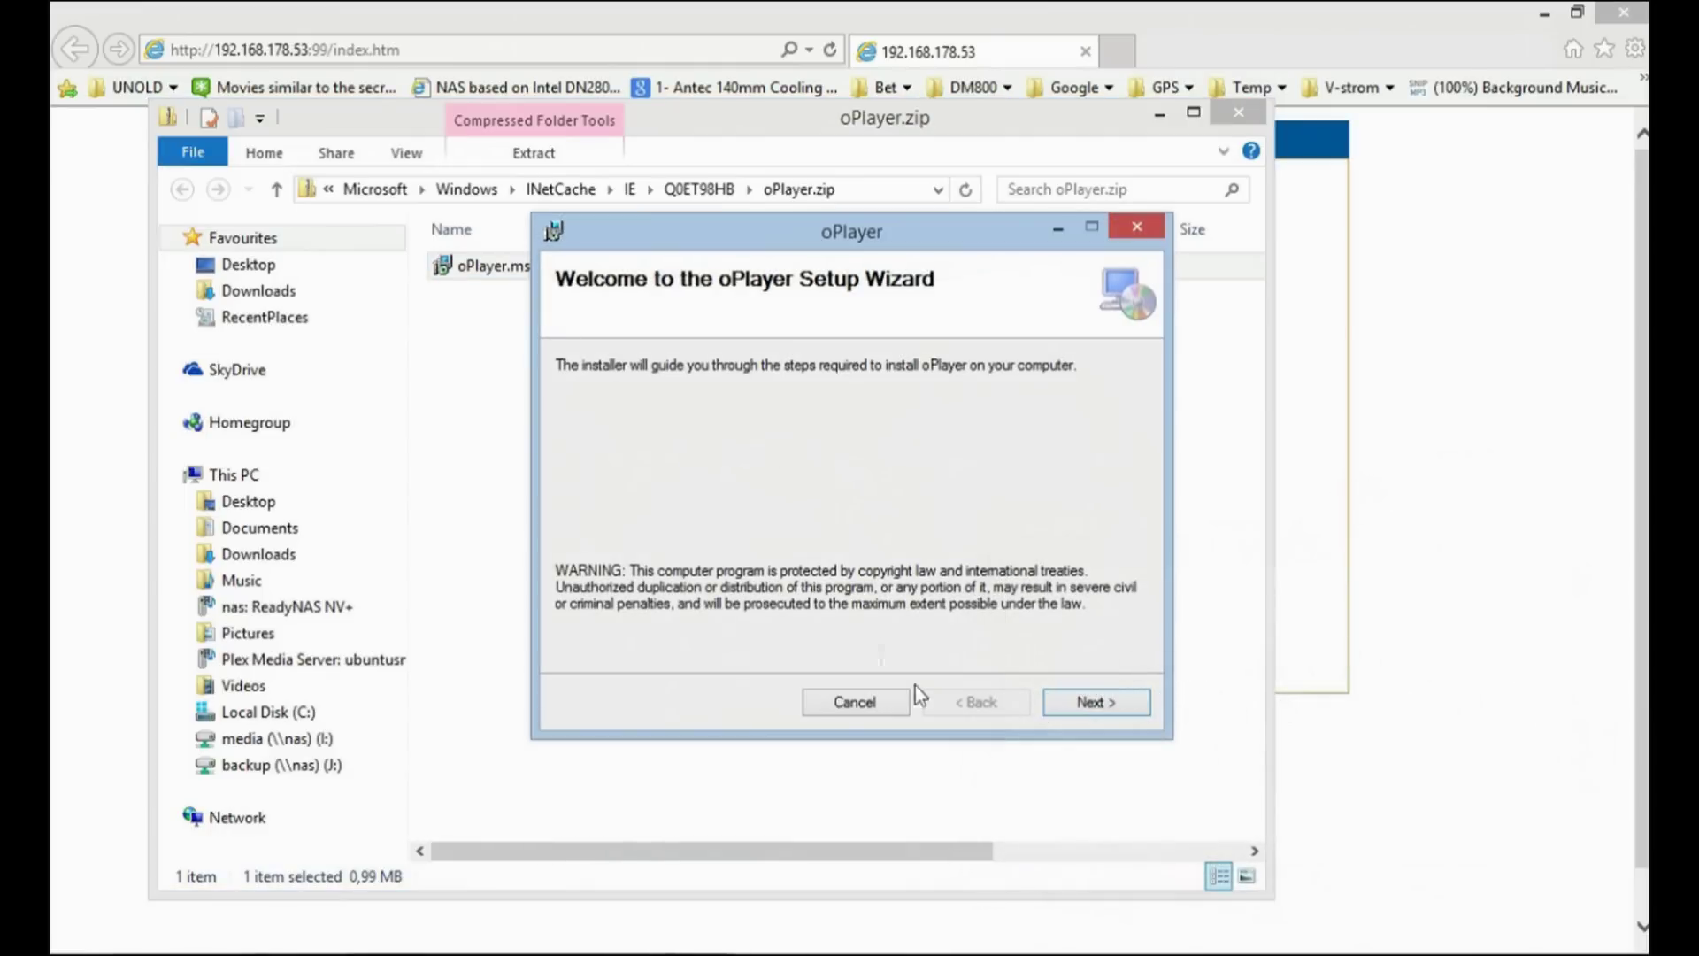
click(1070, 708)
click(1070, 709)
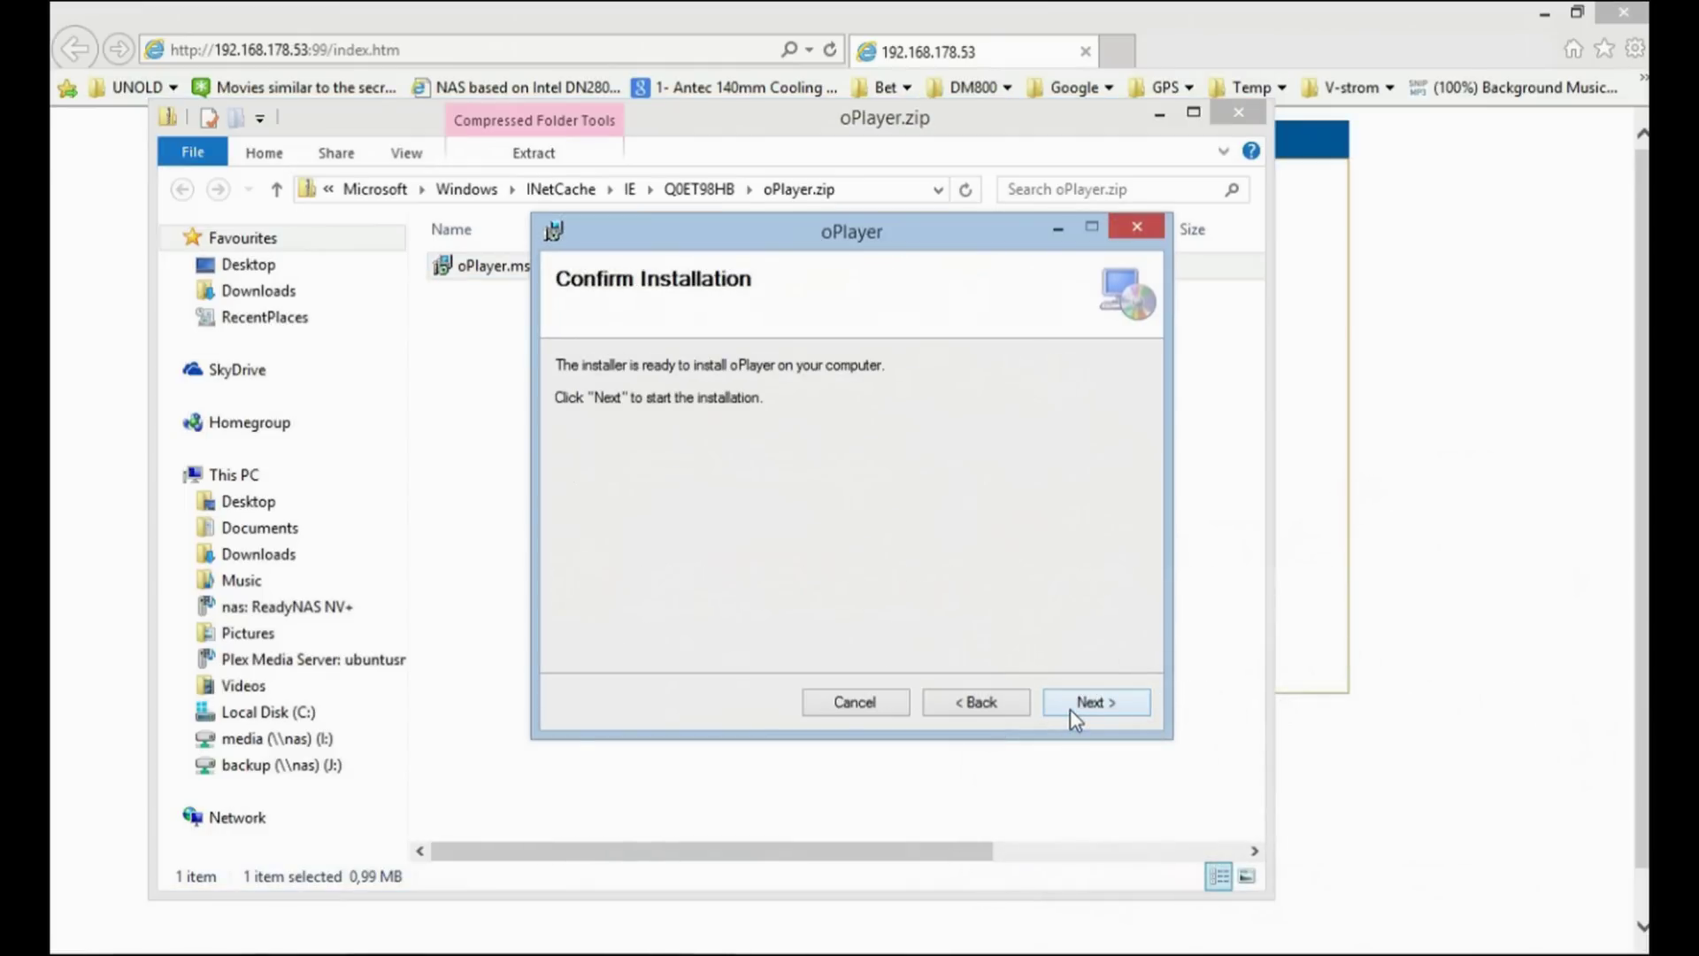
click(1070, 709)
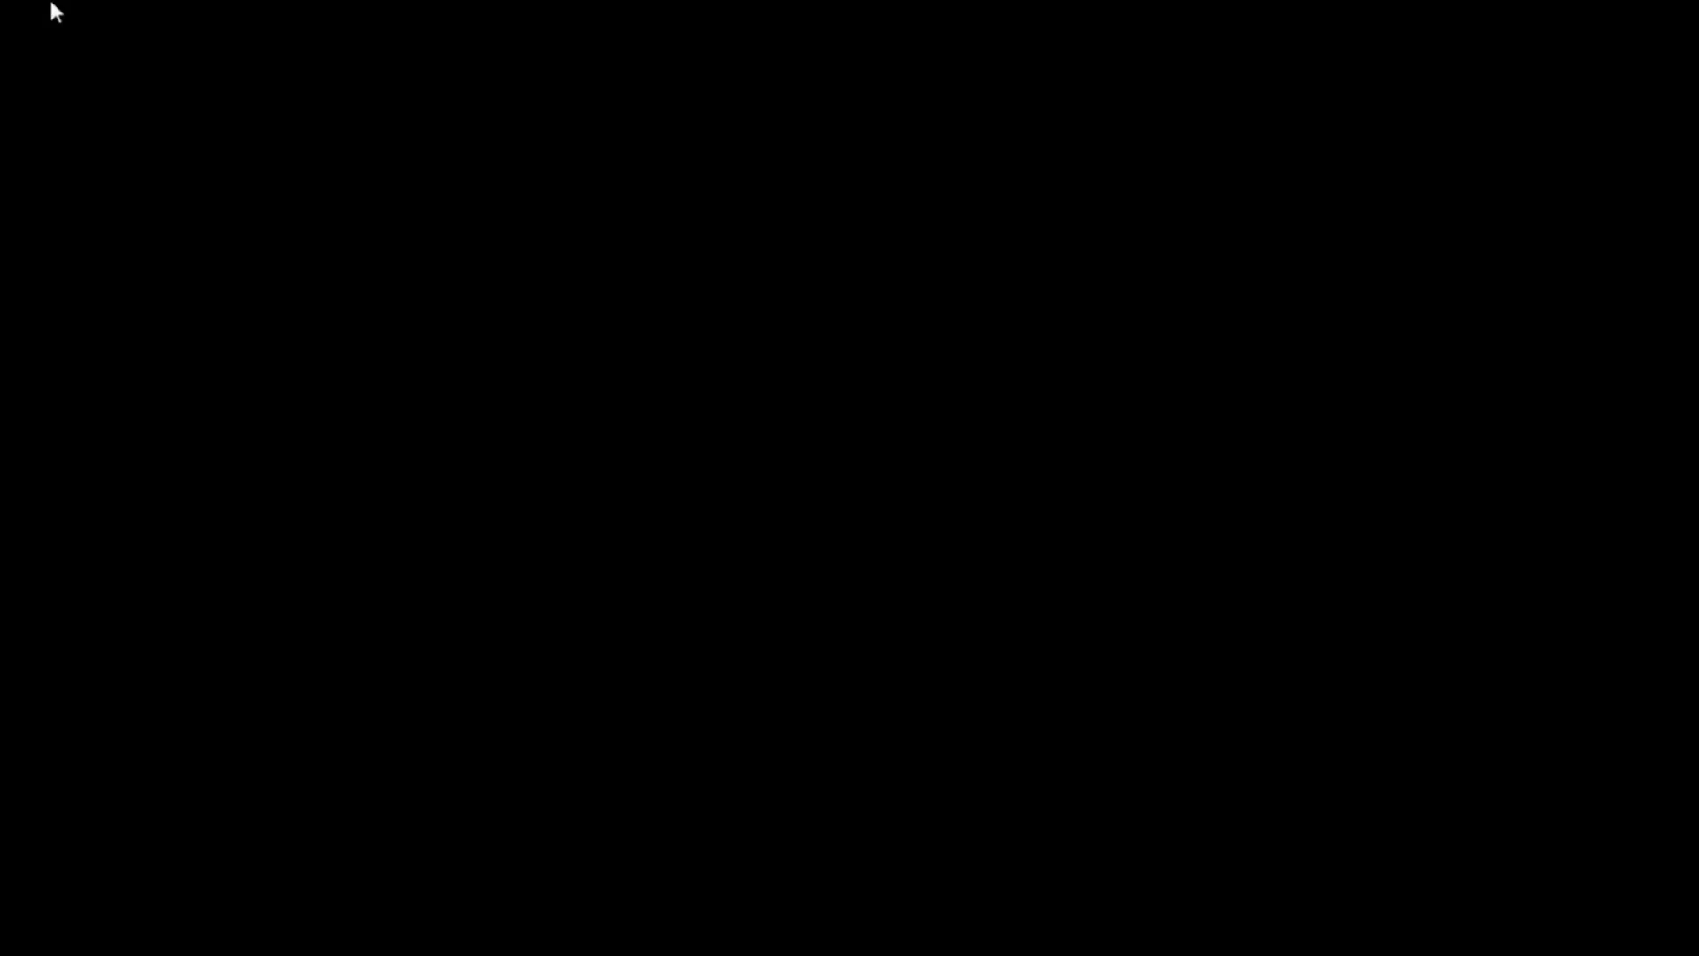
click(990, 539)
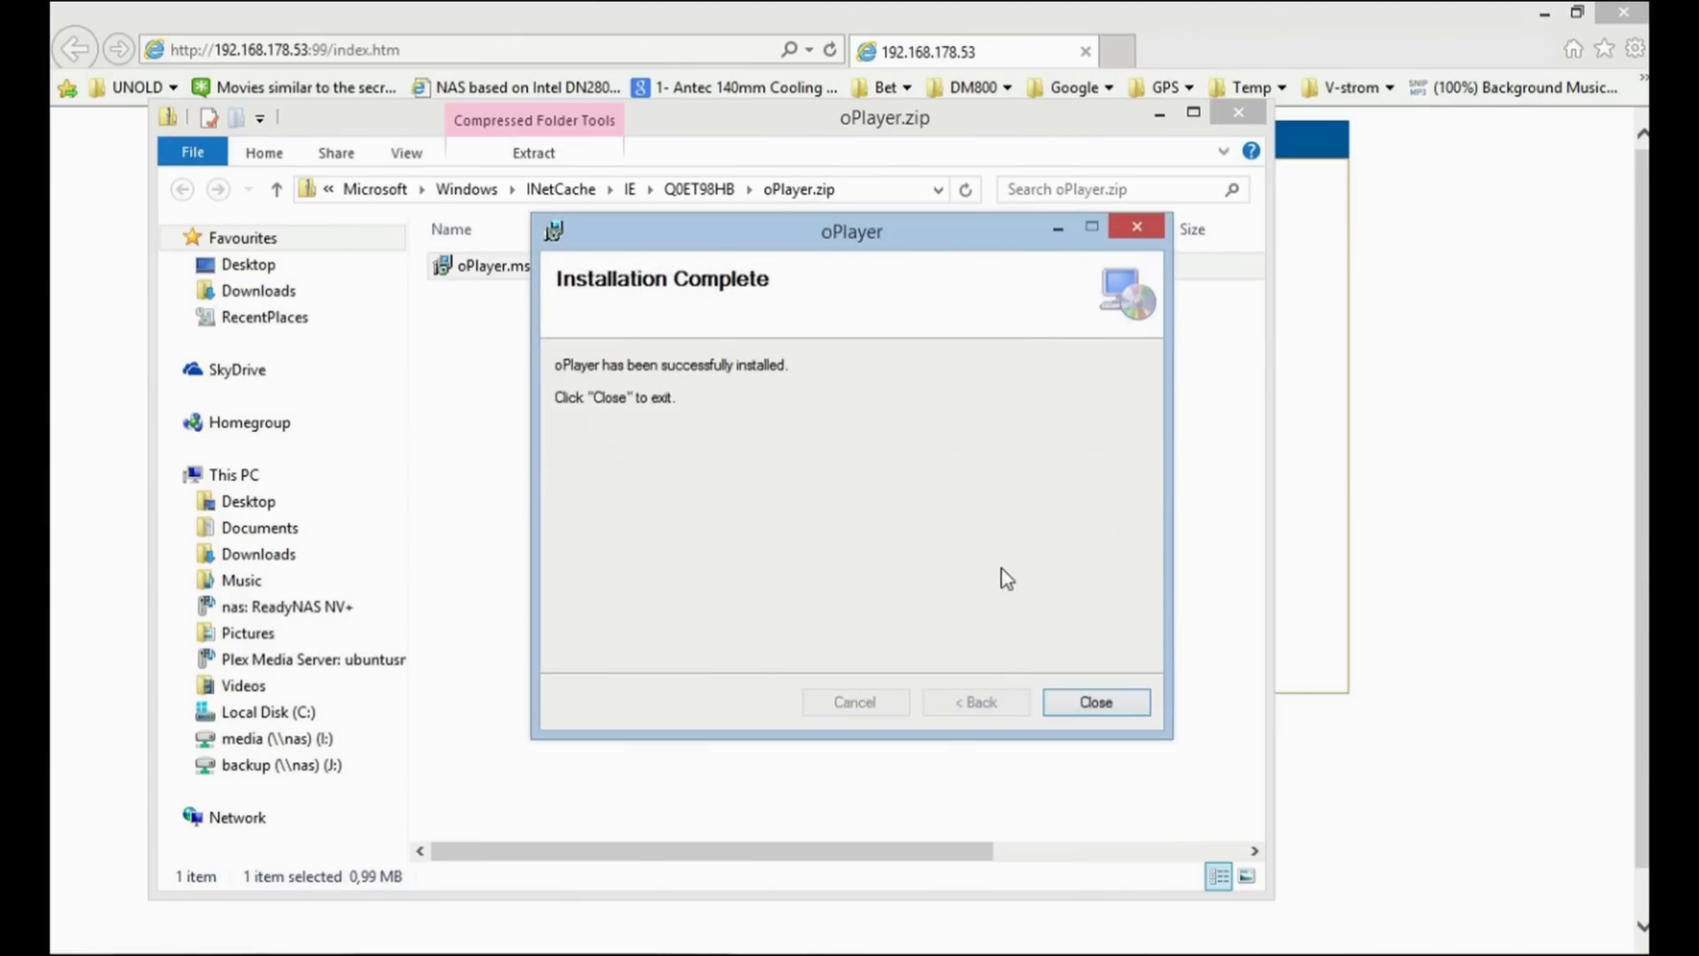
click(1108, 708)
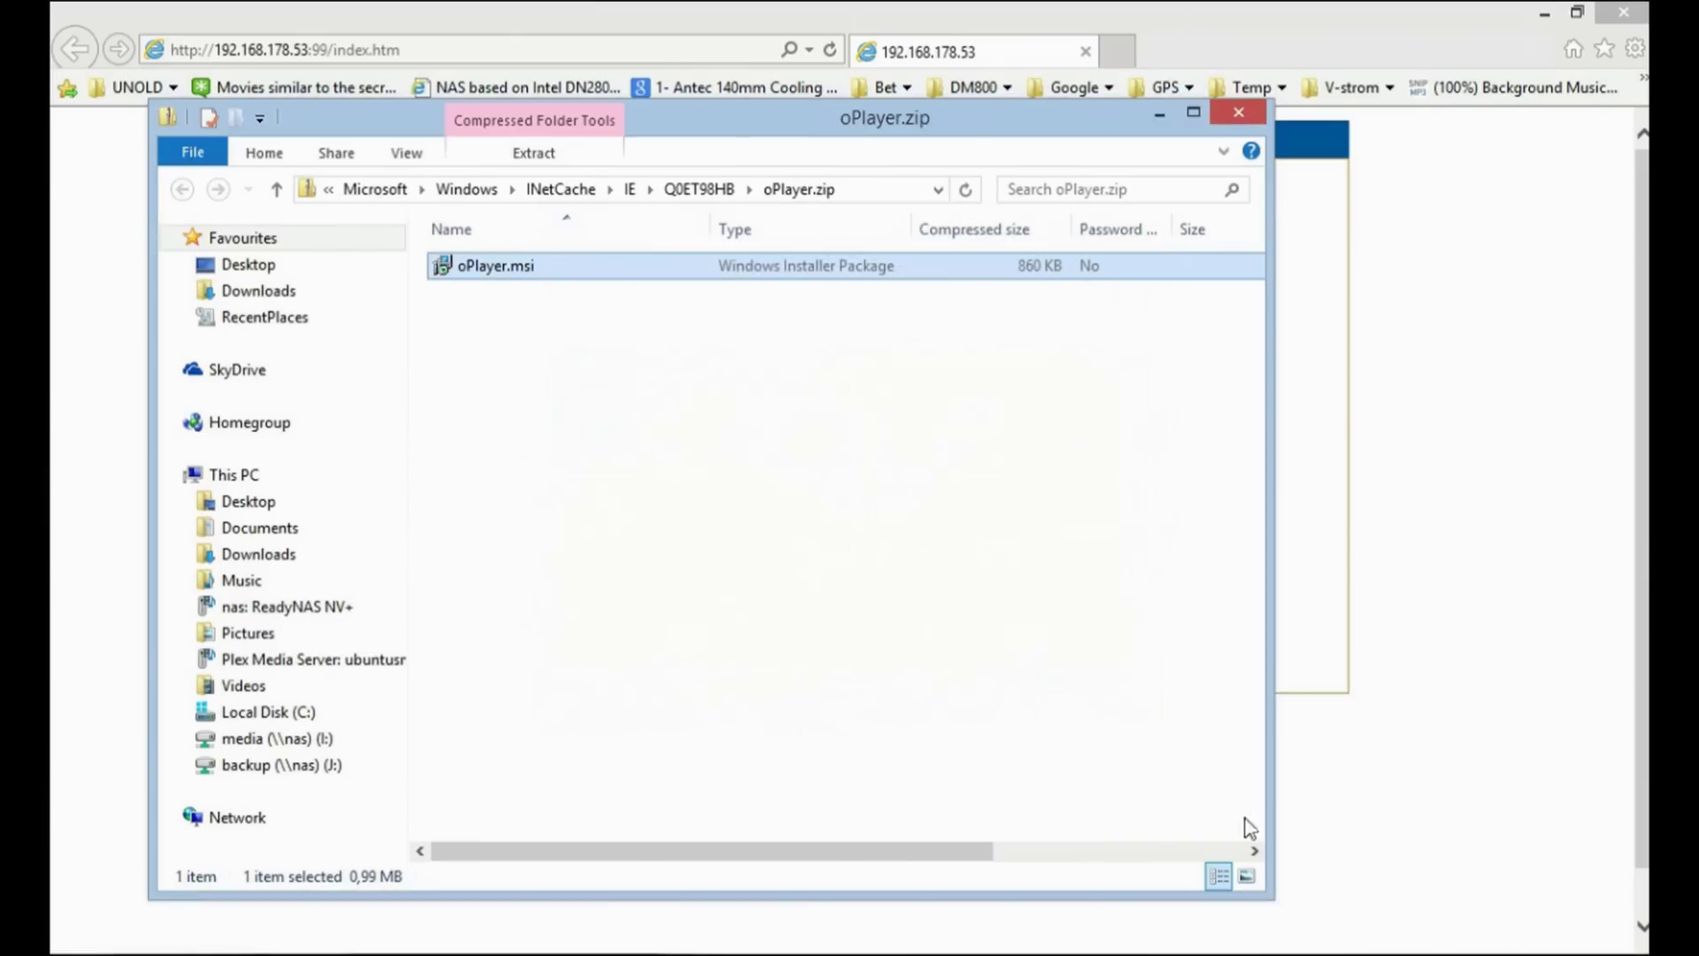
- Return to the camera page, sign in with ActiveX Mode and enable the OSD on the live view
click(968, 60)
click(530, 270)
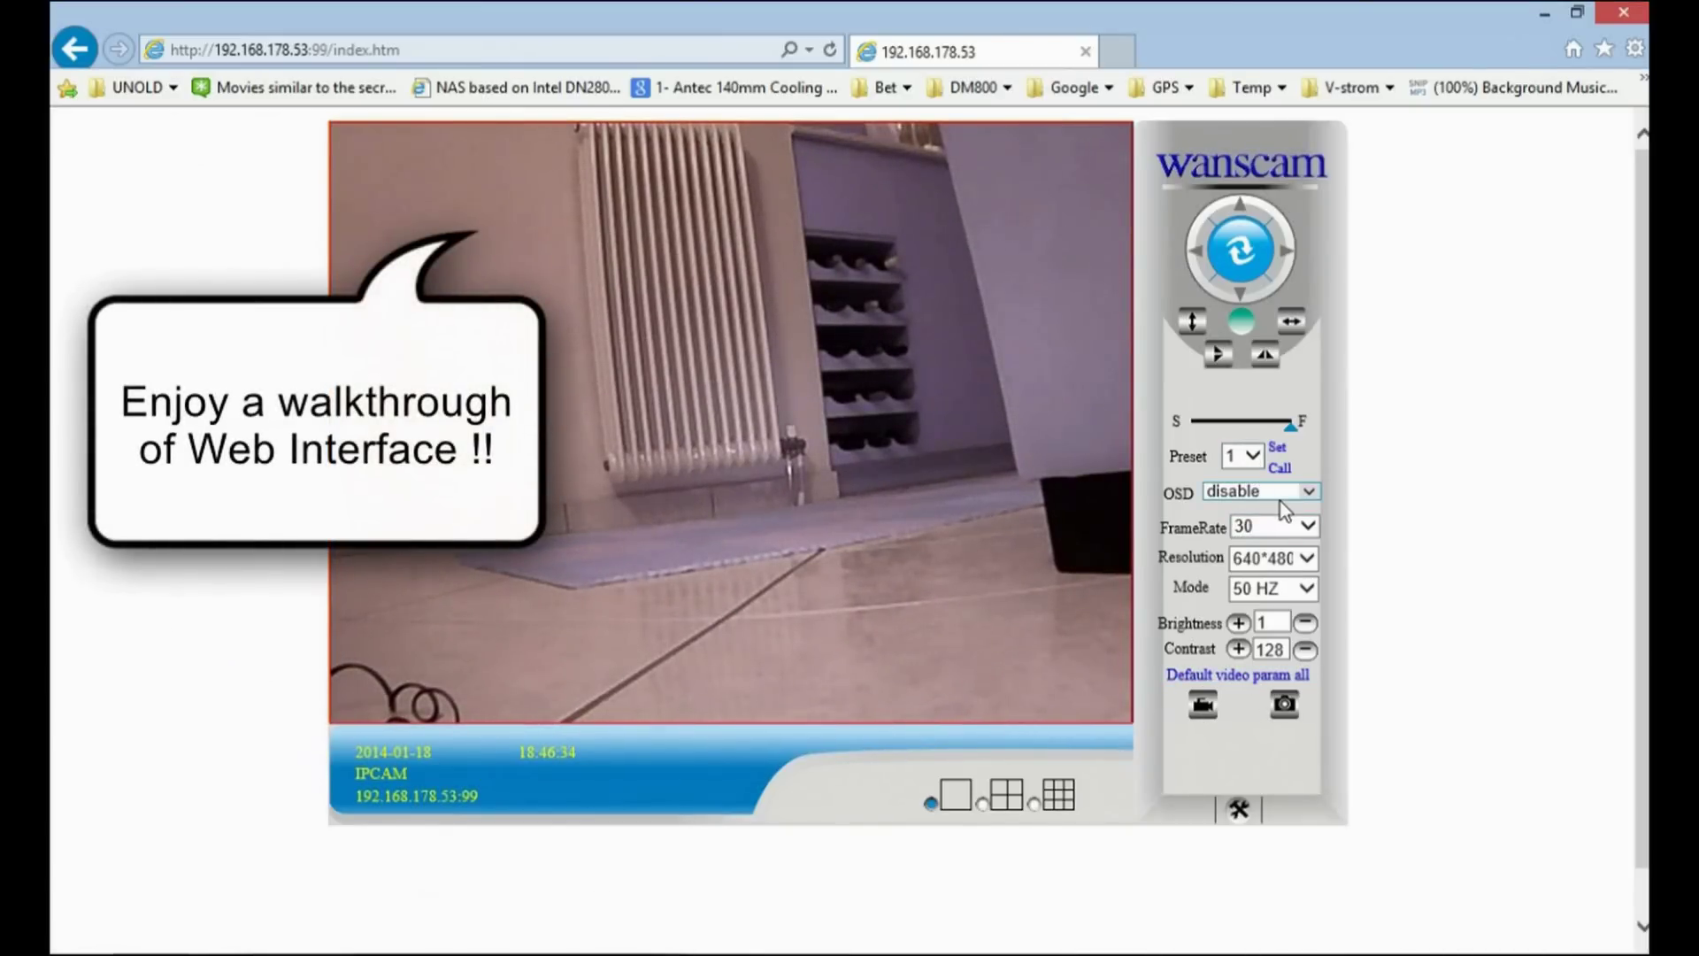
click(1309, 492)
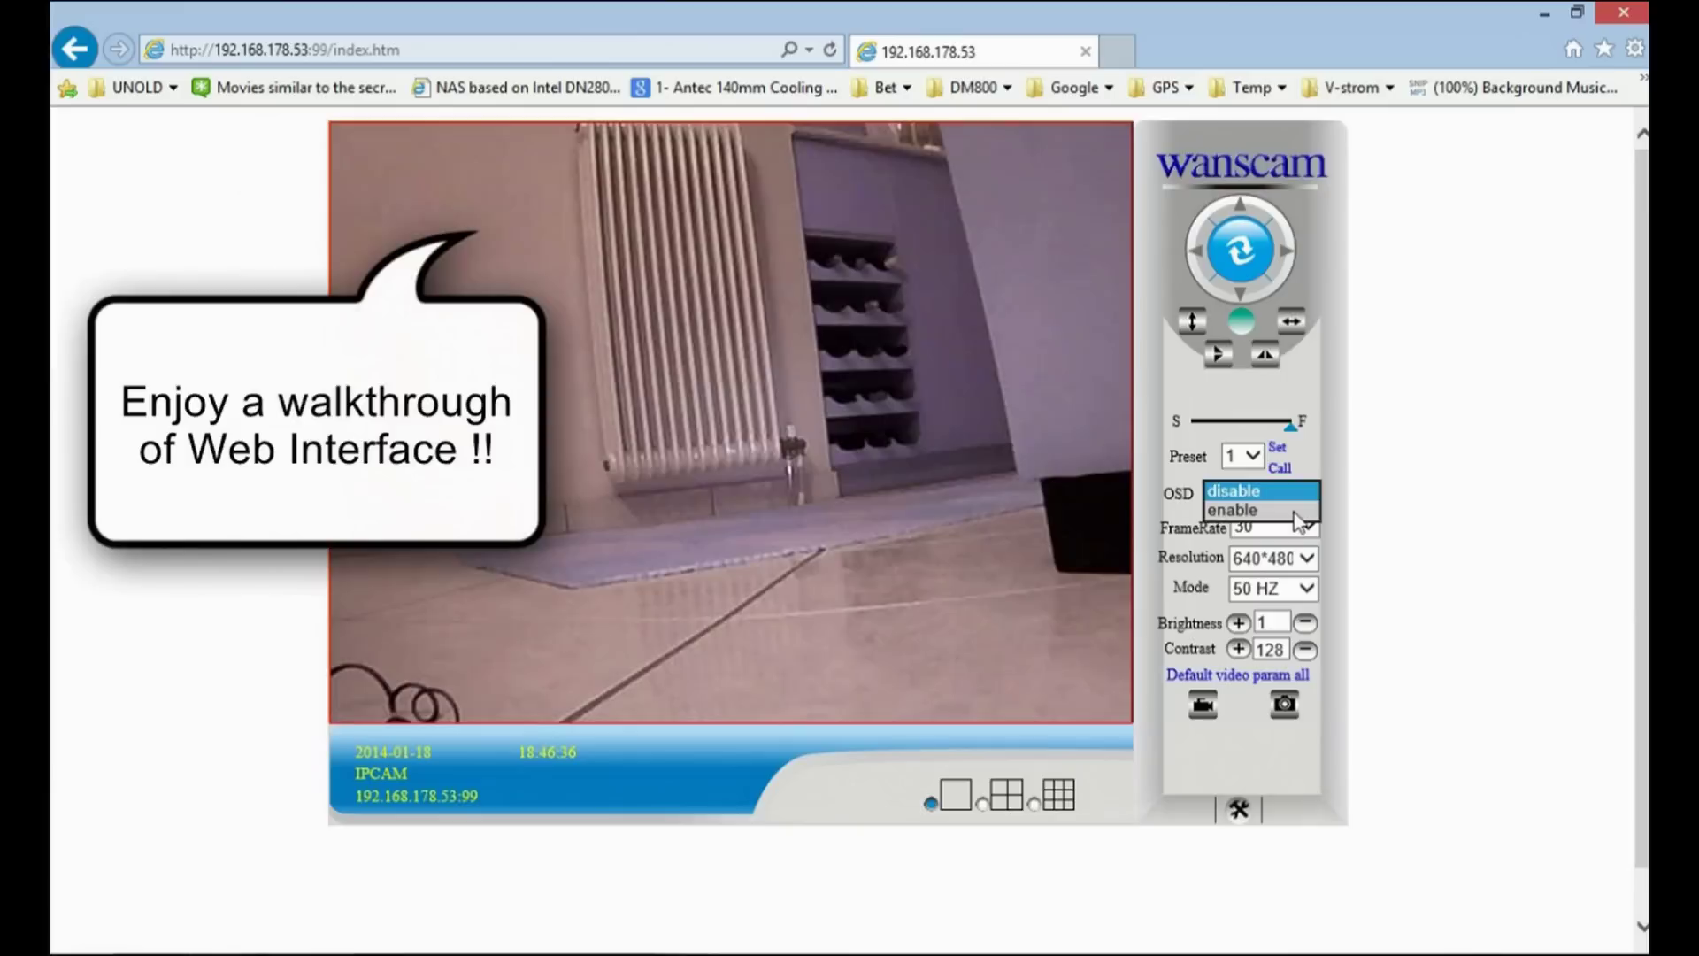
click(1294, 512)
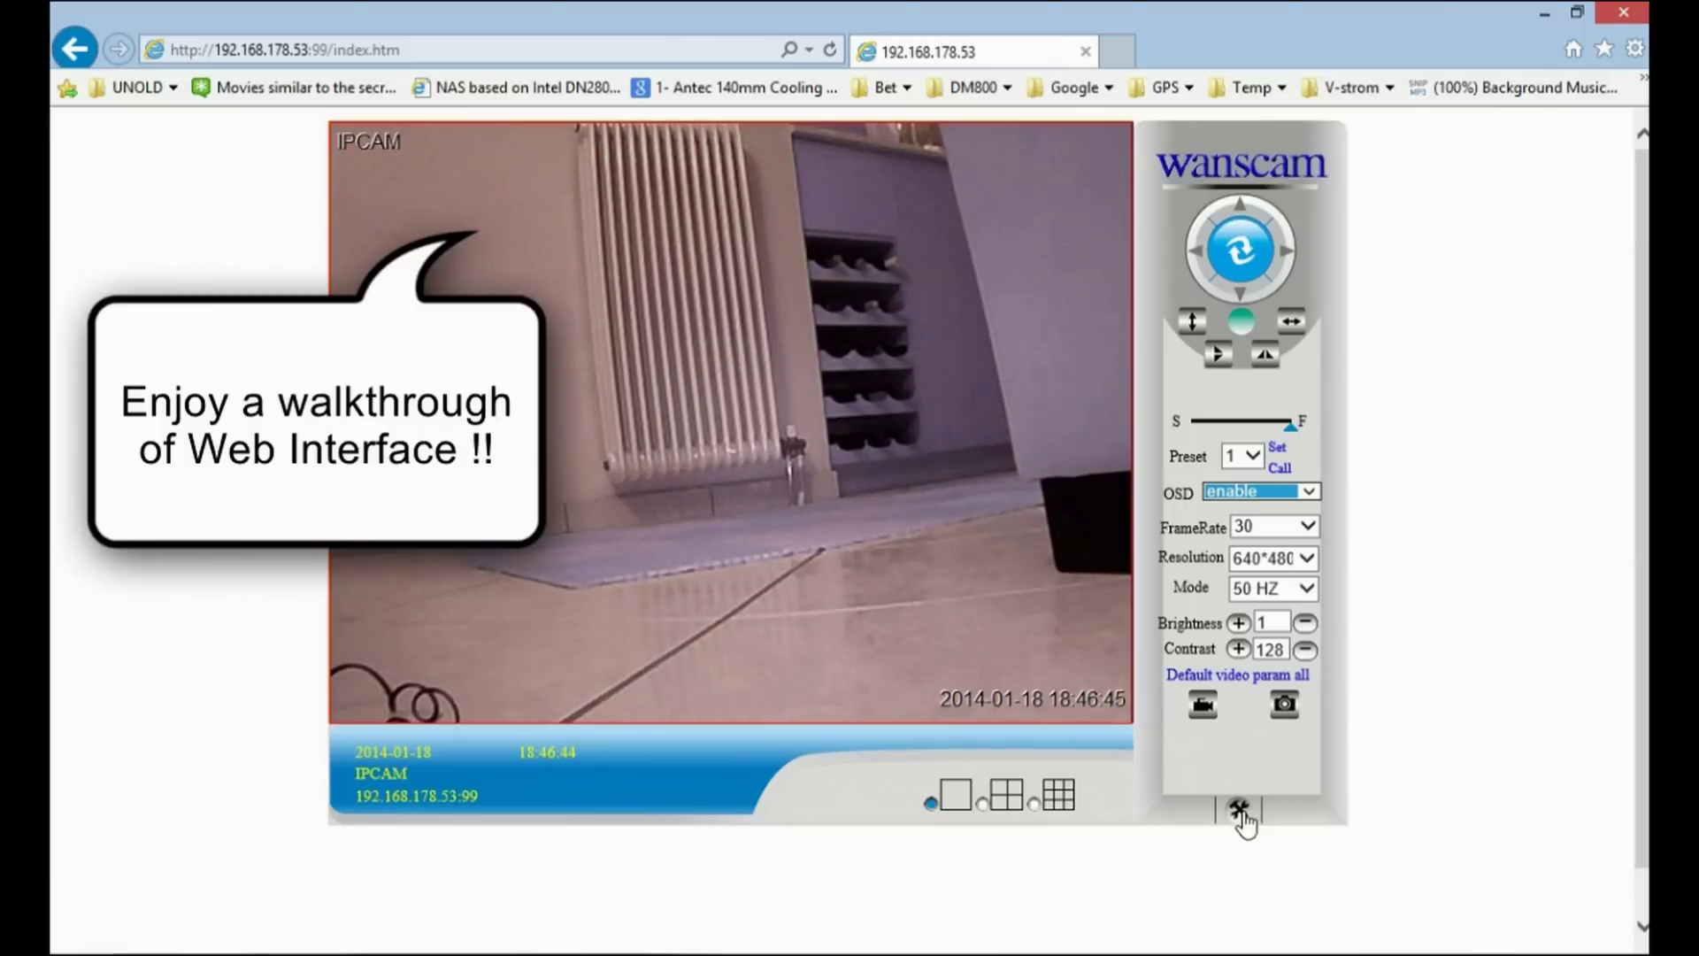
- Check the available frame rates and resolutions, and set the video mode to 60 HZ
click(1308, 528)
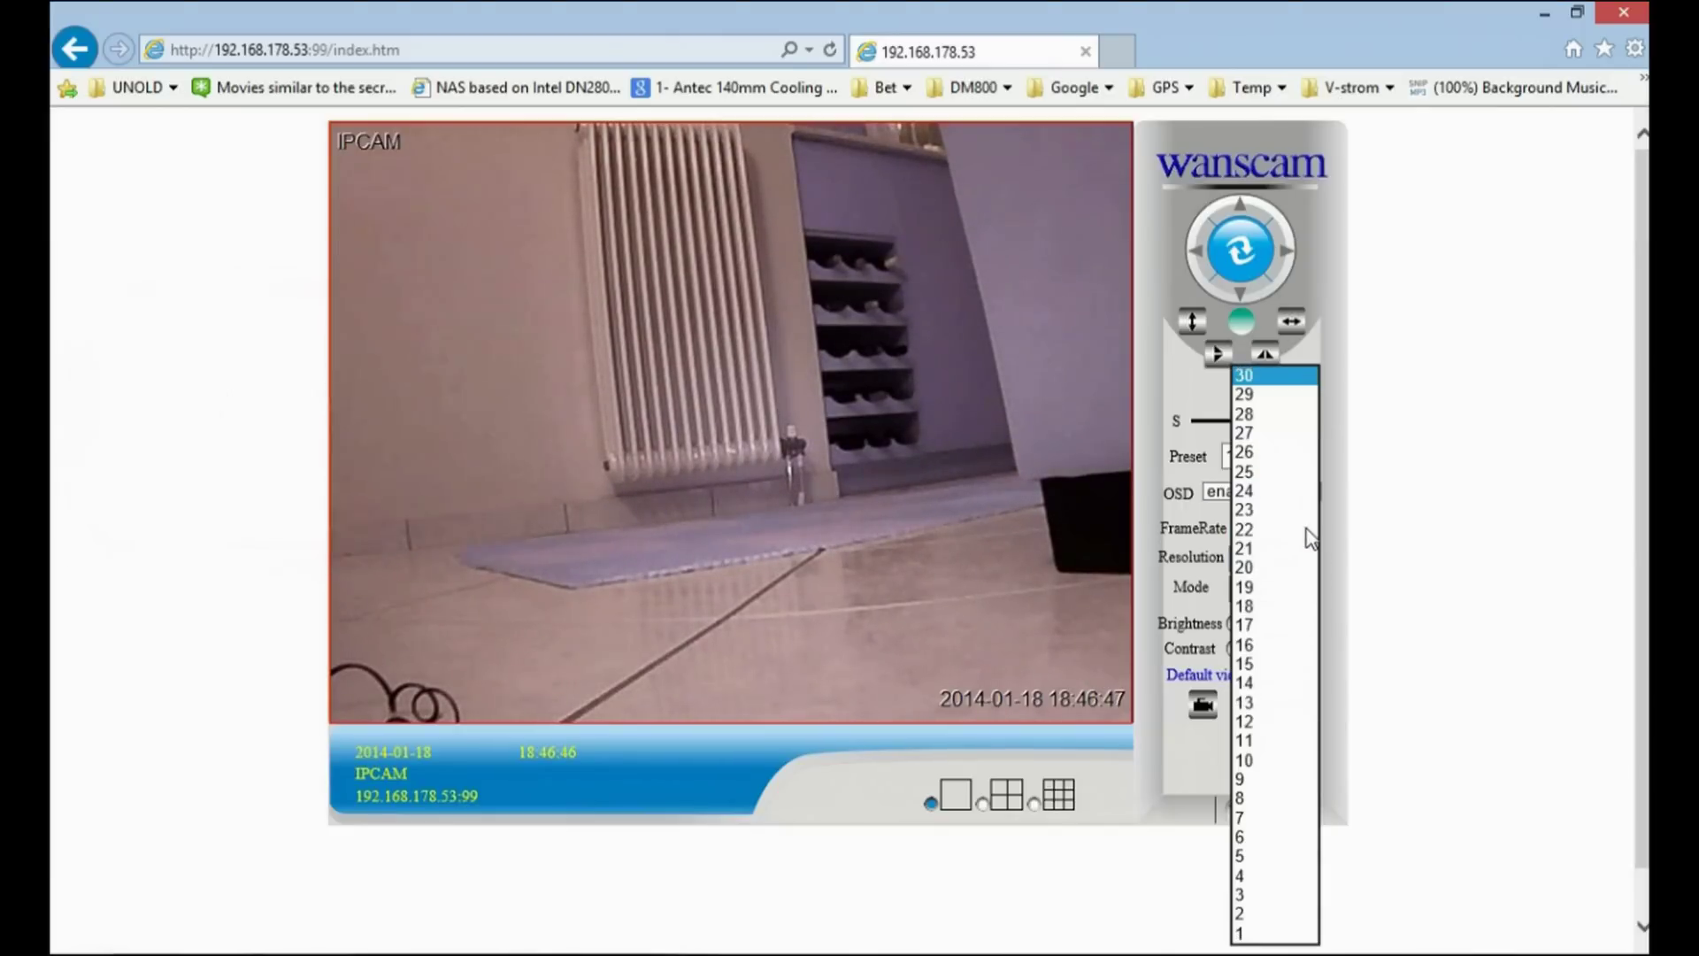
click(1524, 513)
click(1308, 558)
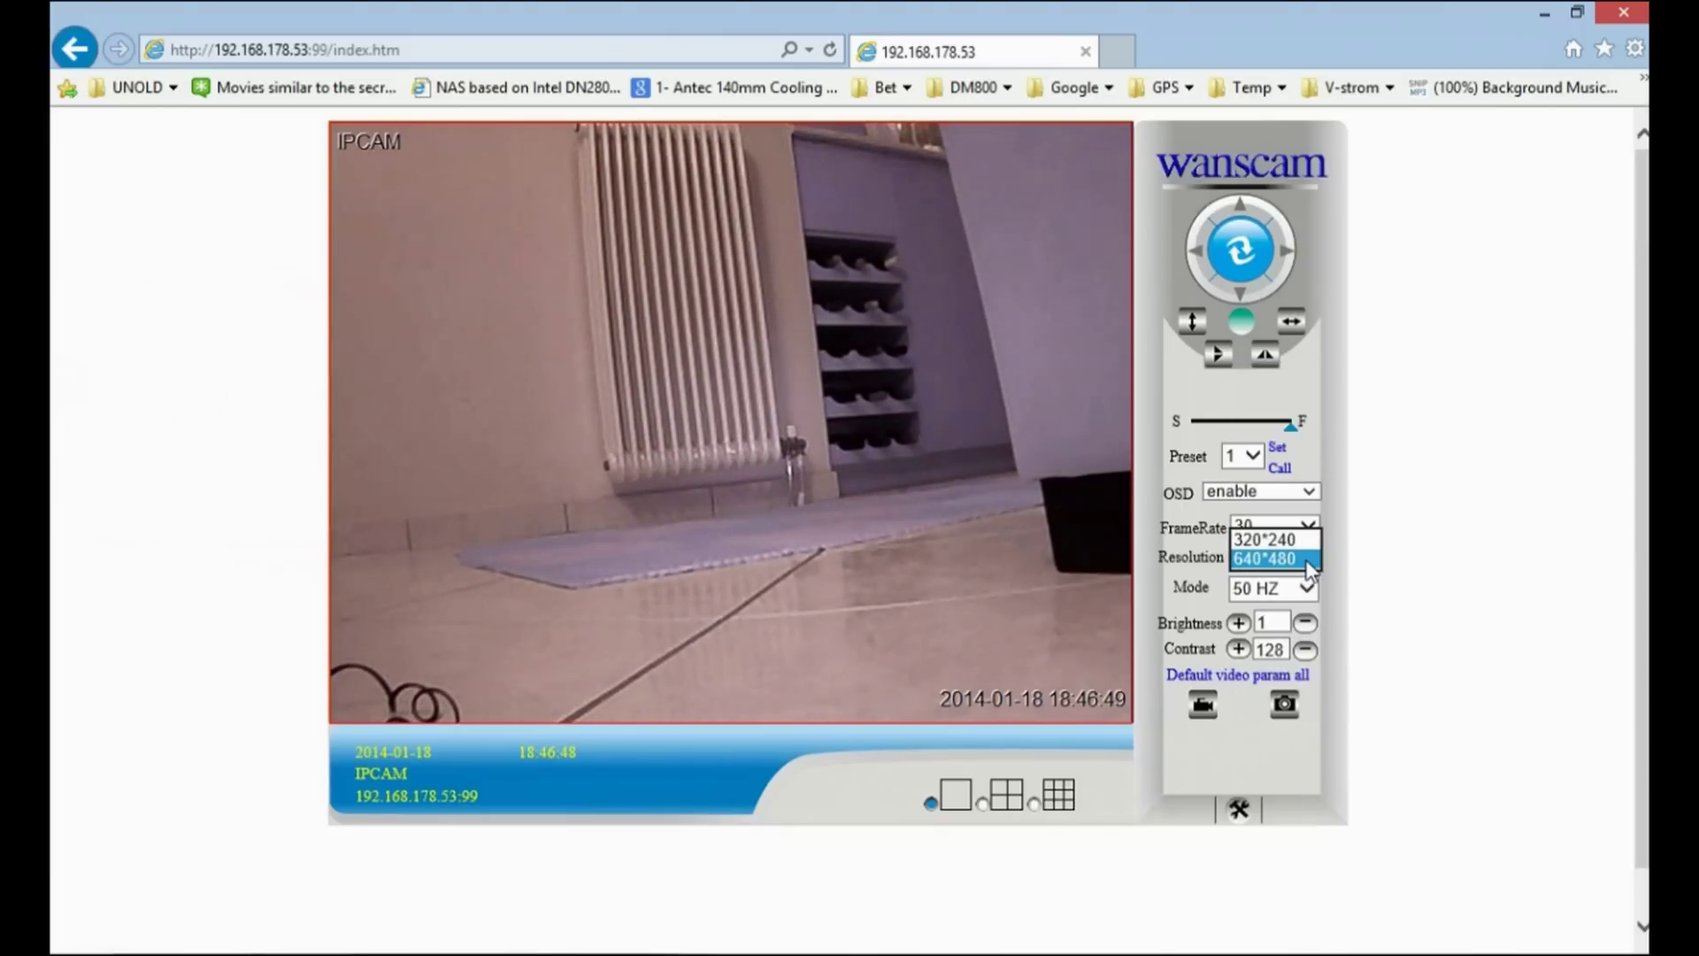
click(1408, 584)
click(1308, 588)
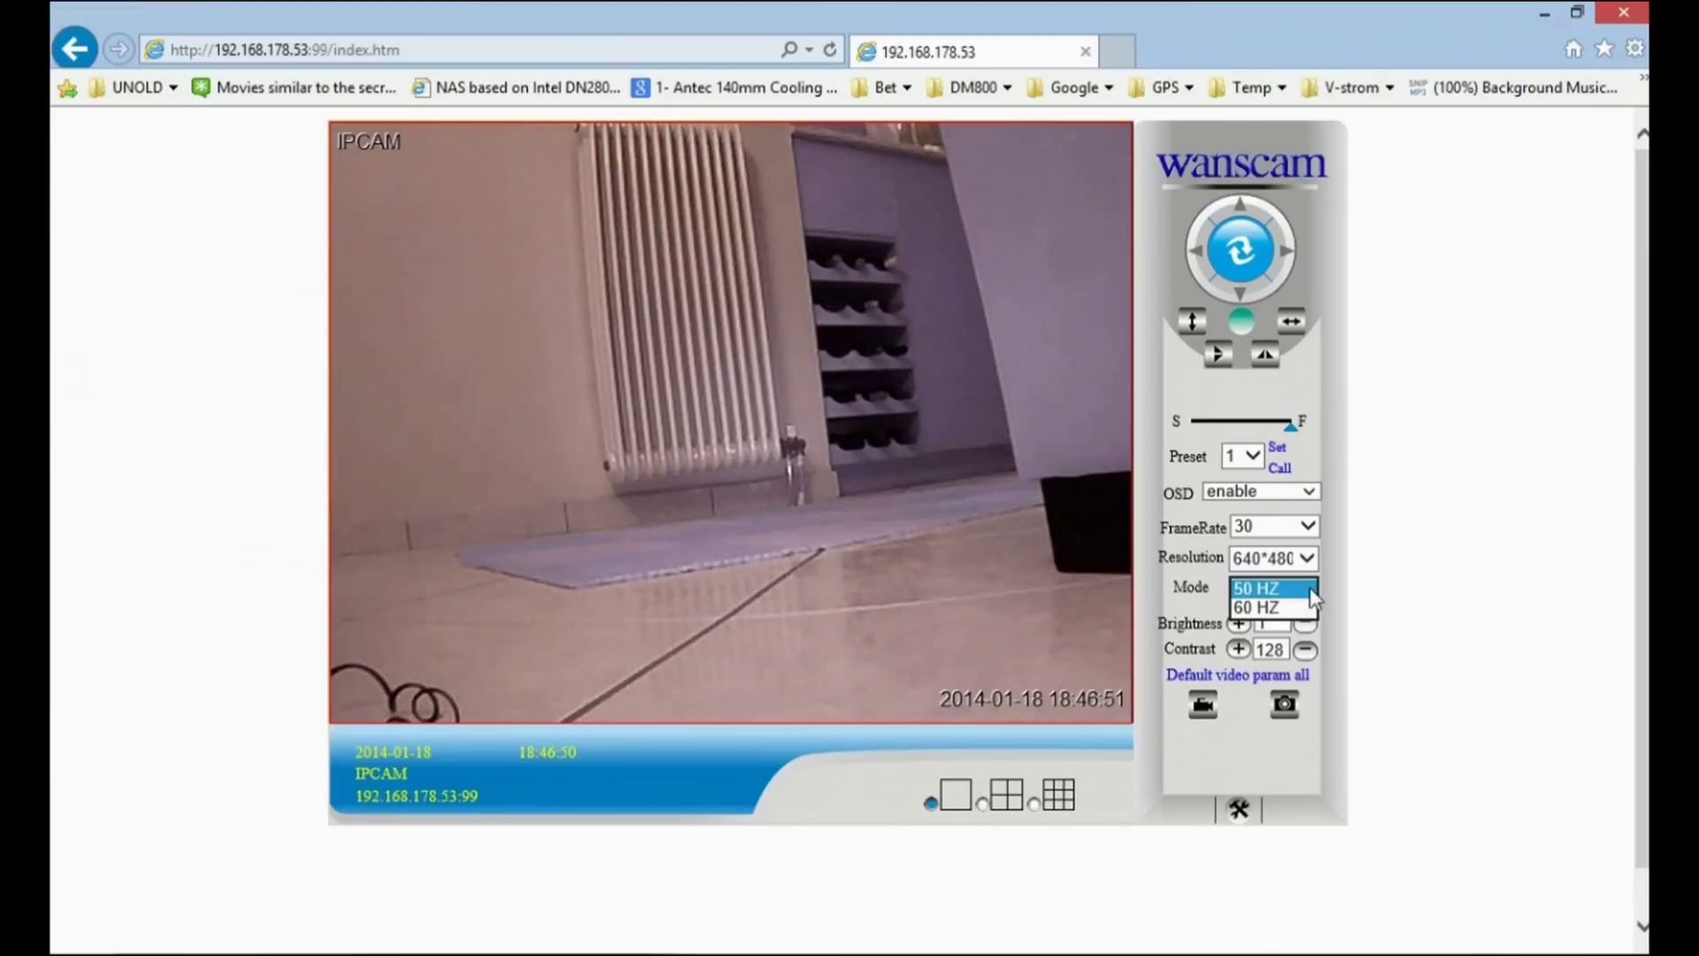
click(1276, 607)
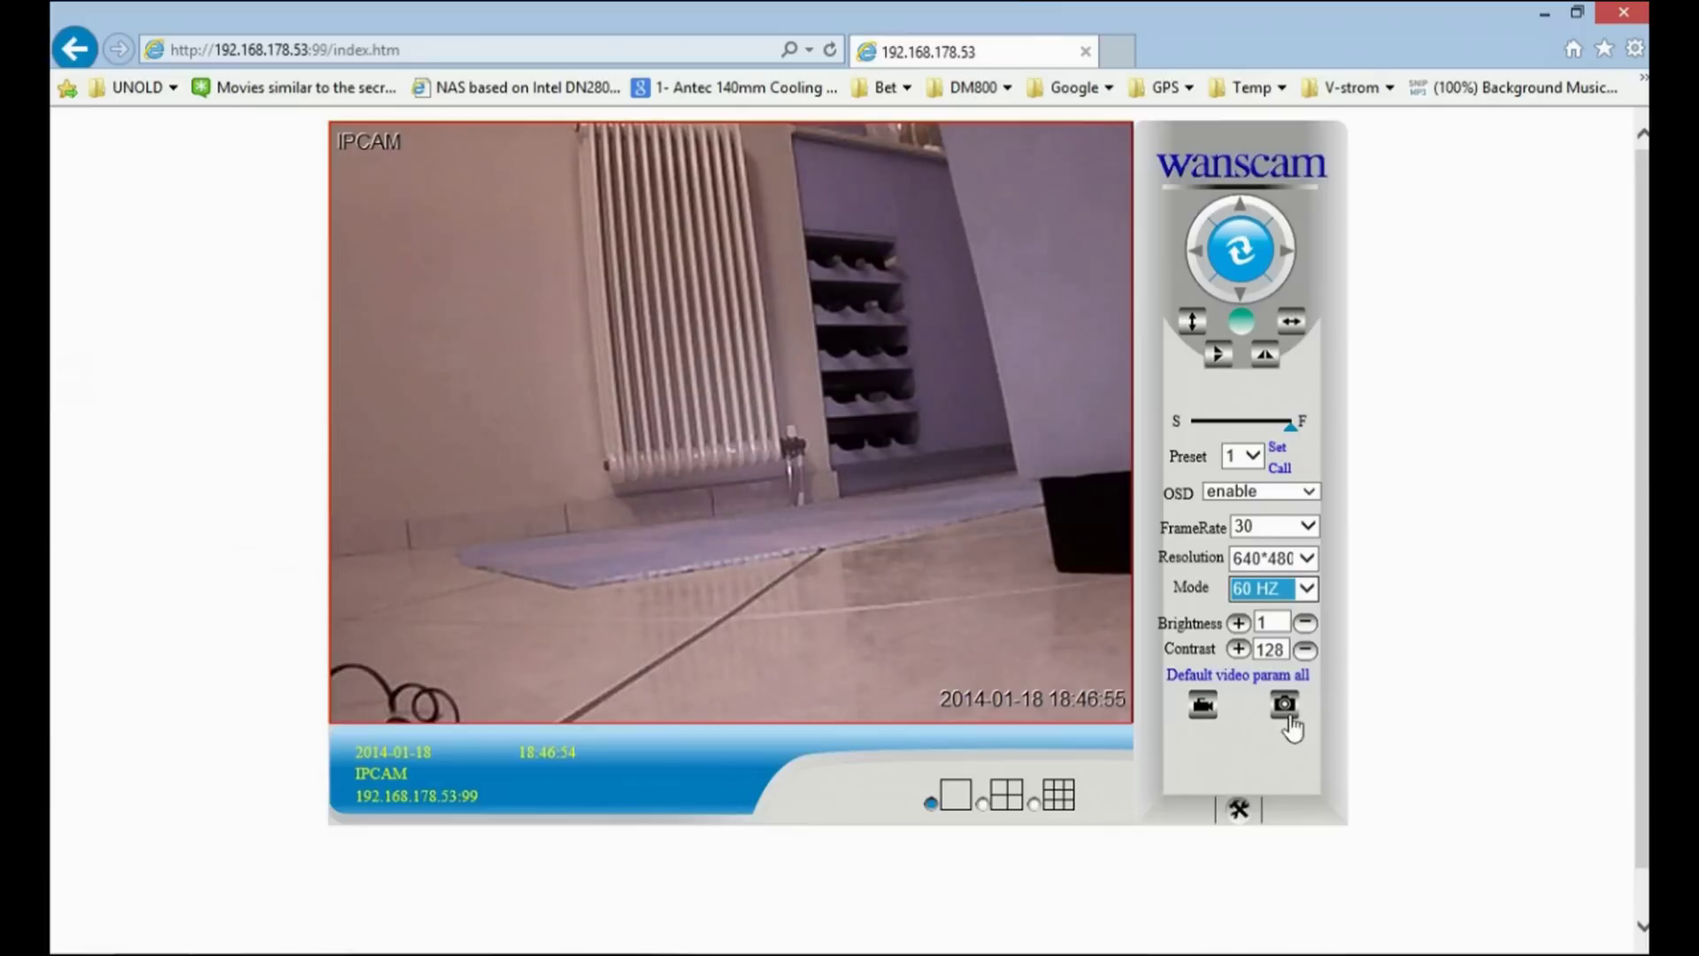
- Open the camera's device settings and view the interface language choices on the Device Status page
click(1240, 810)
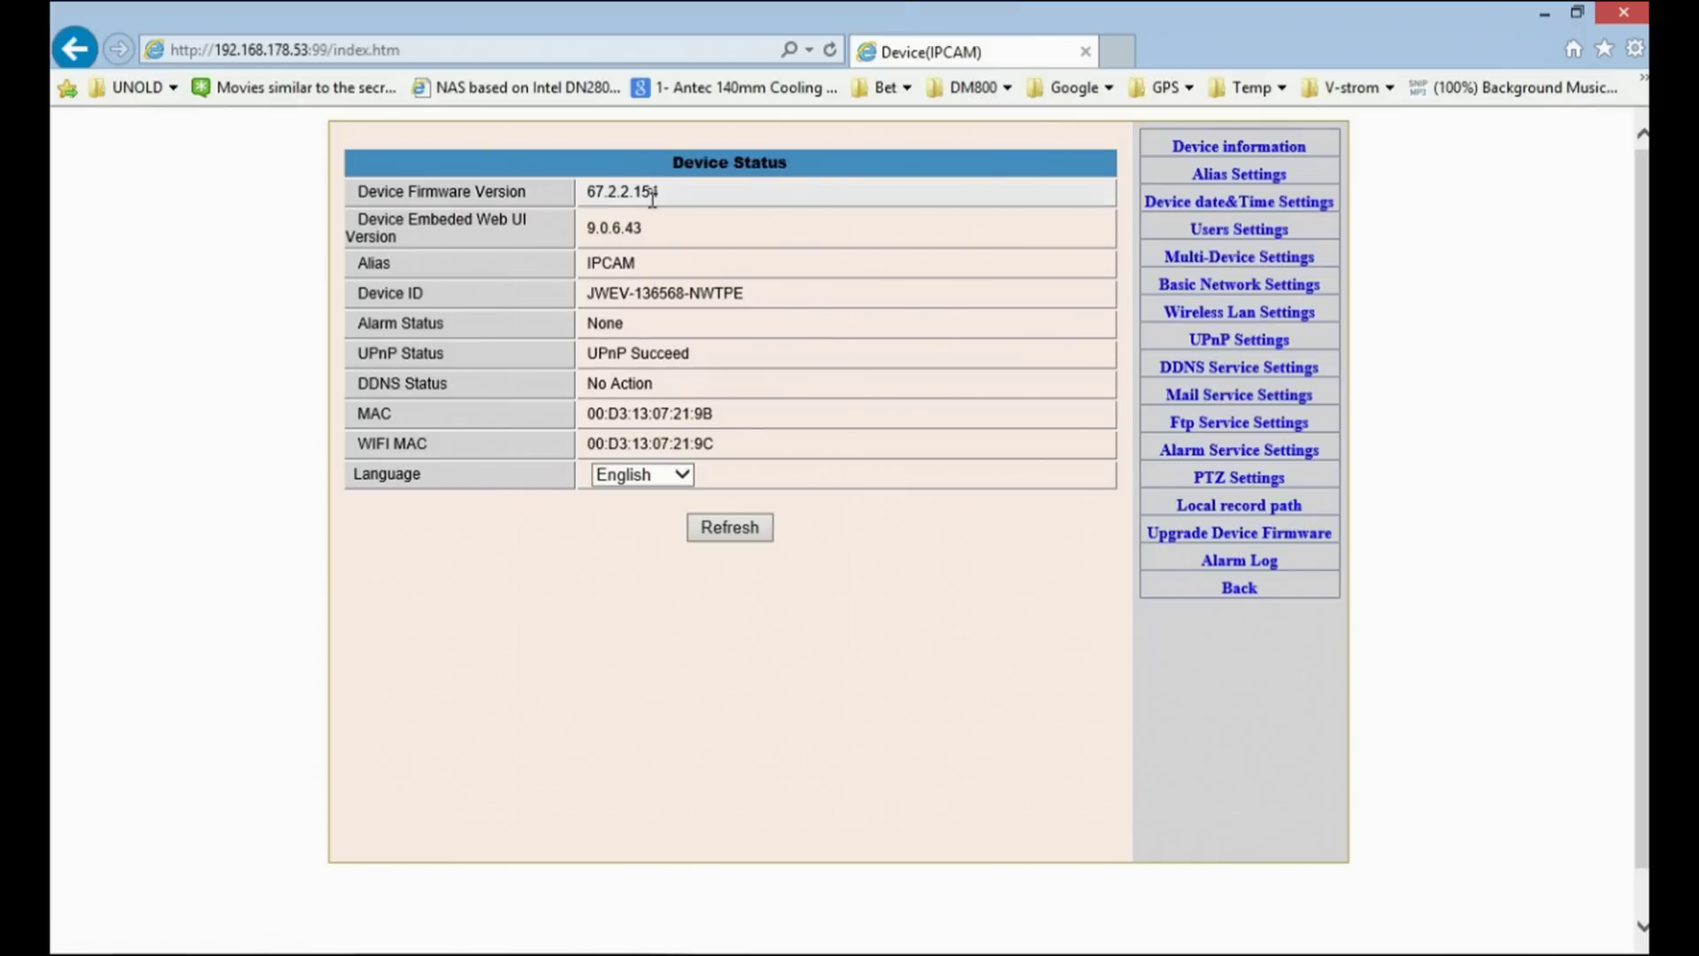
click(660, 476)
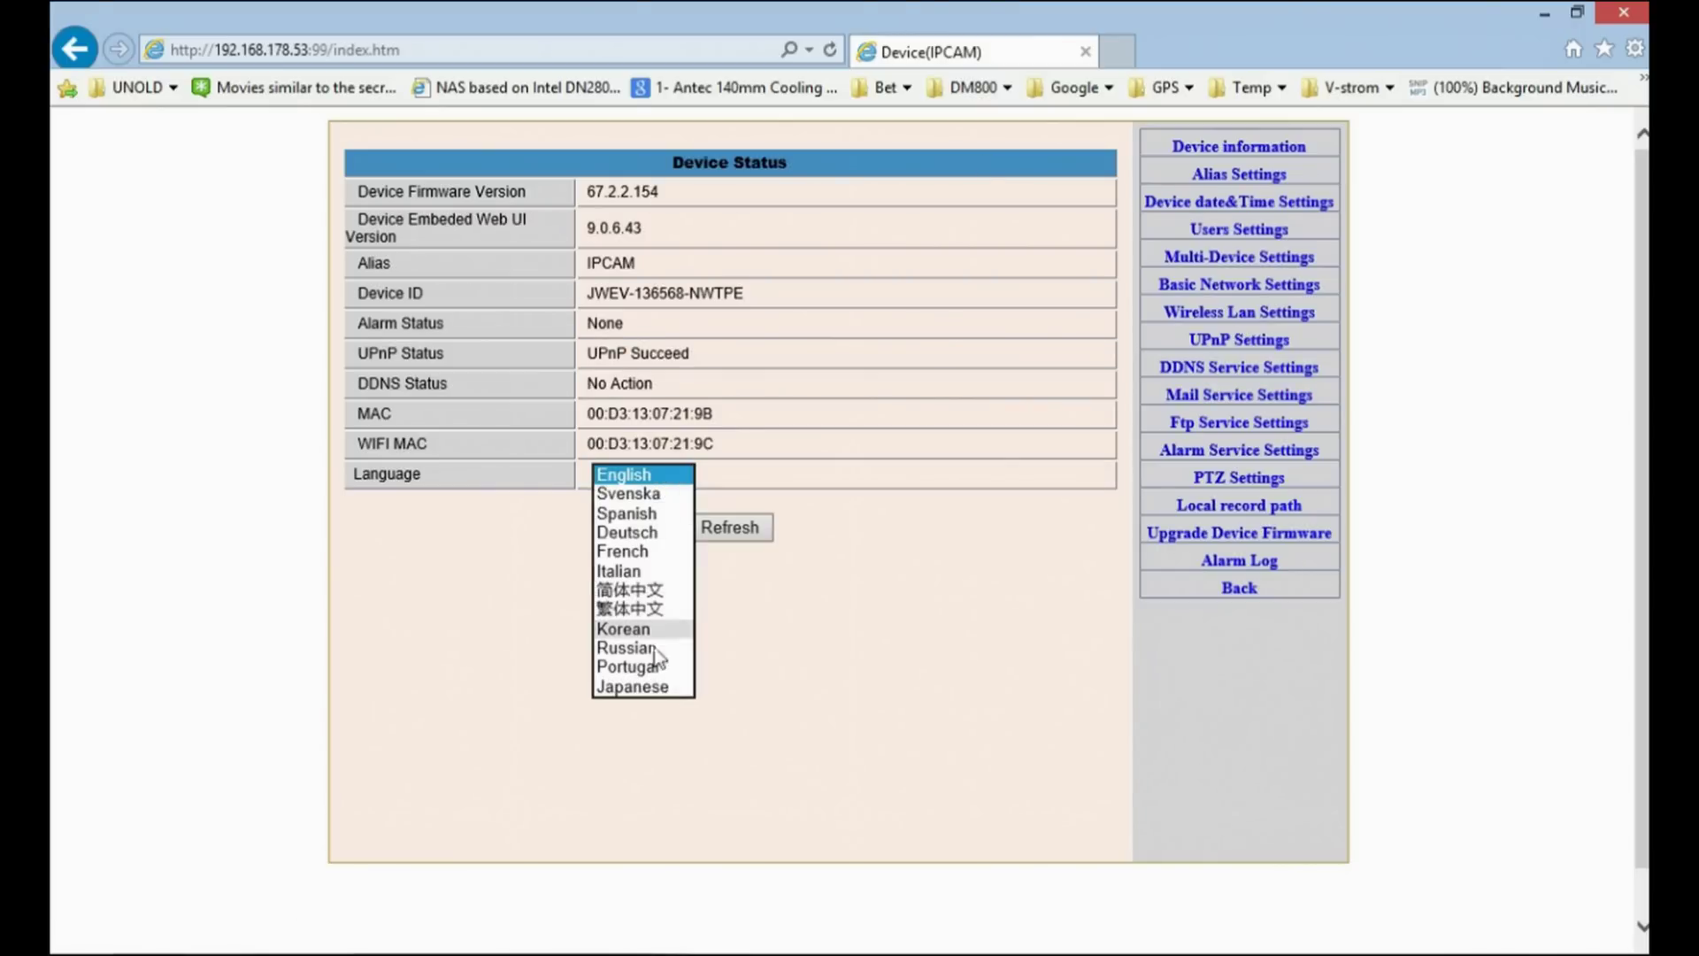
click(1411, 425)
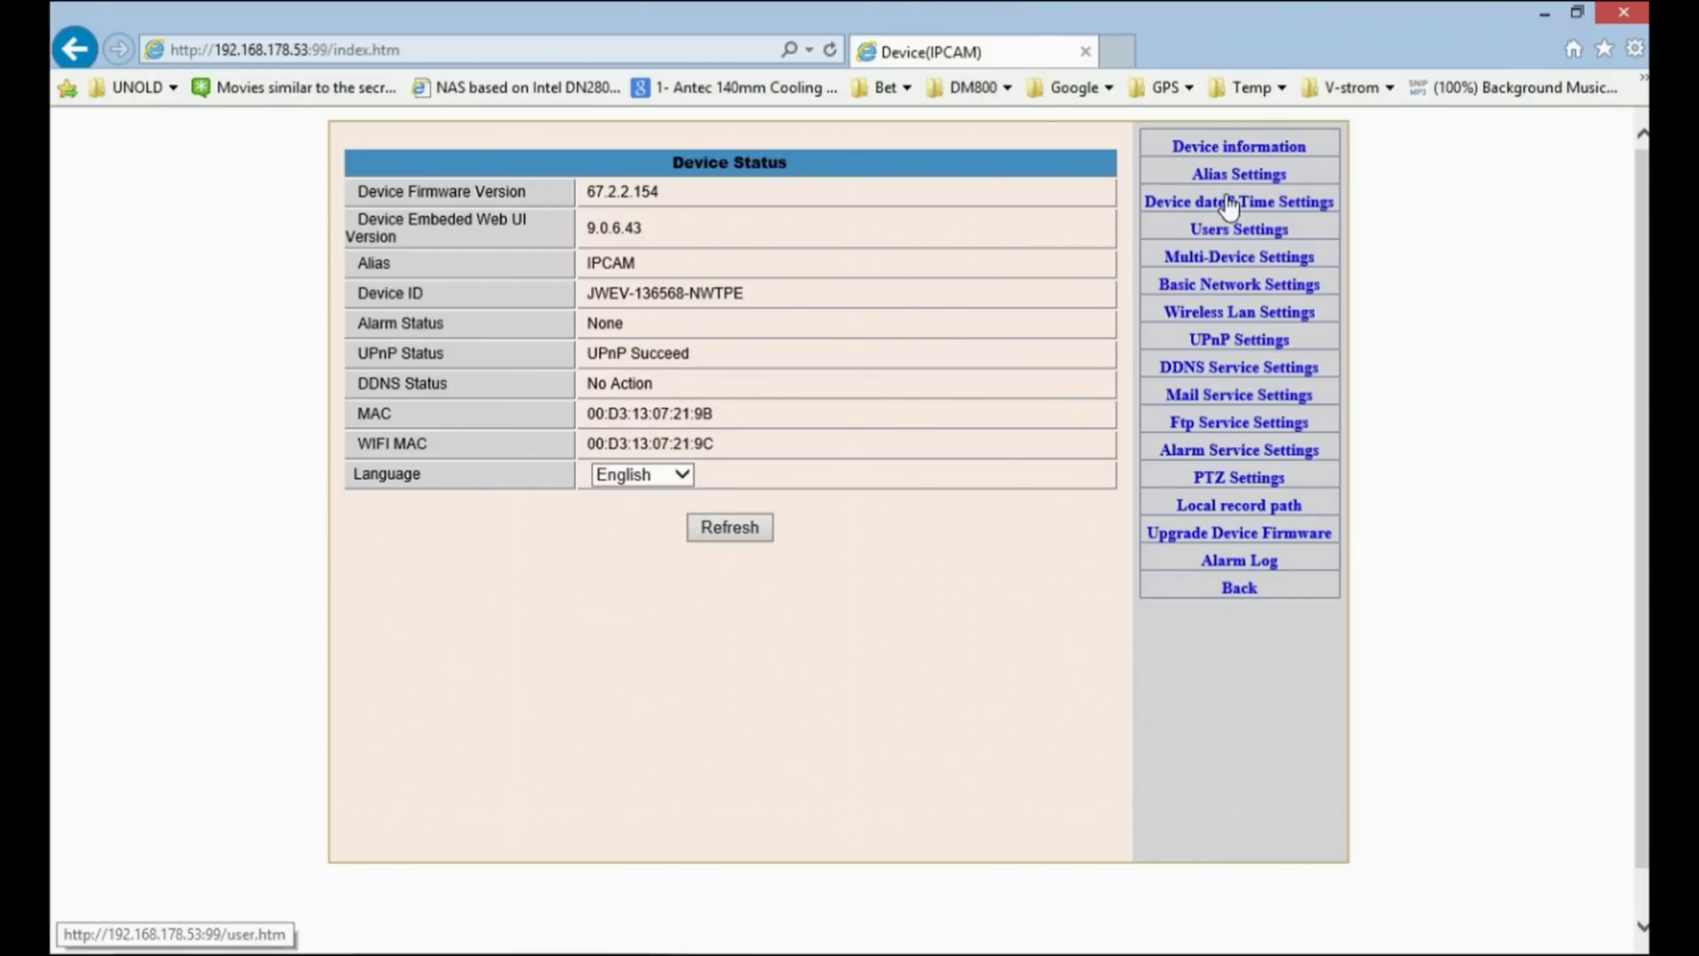
- Open the Alias Settings page and highlight the camera's alias to examine it
click(1230, 173)
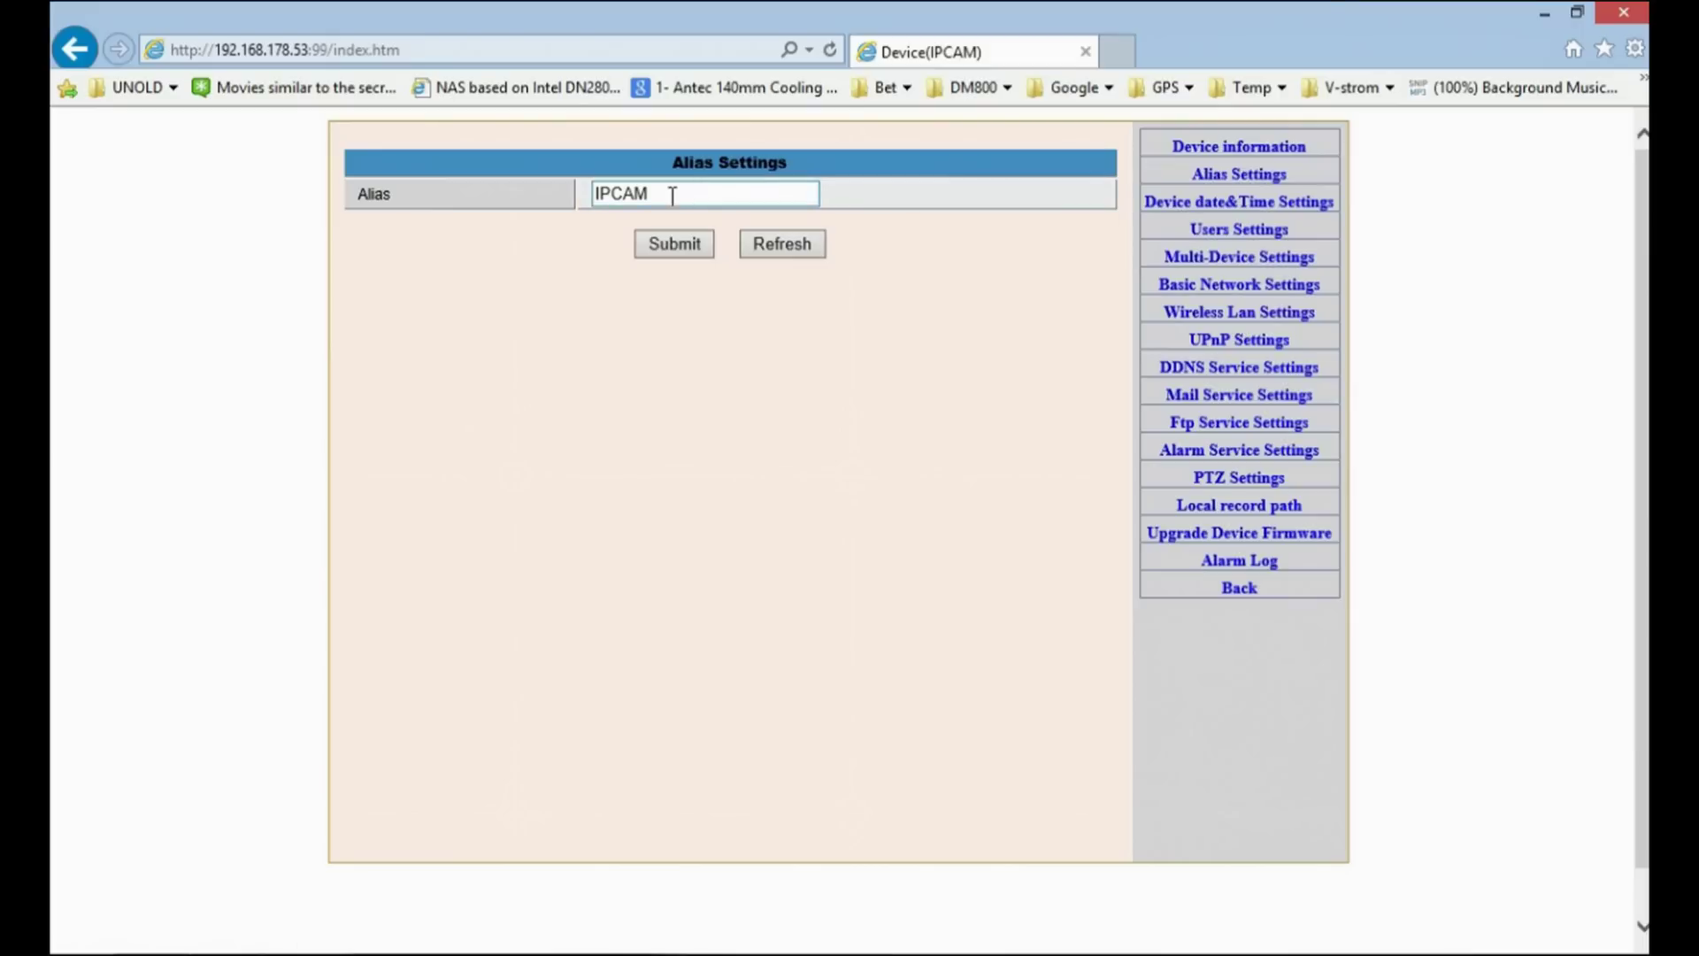
drag(668, 196, 584, 196)
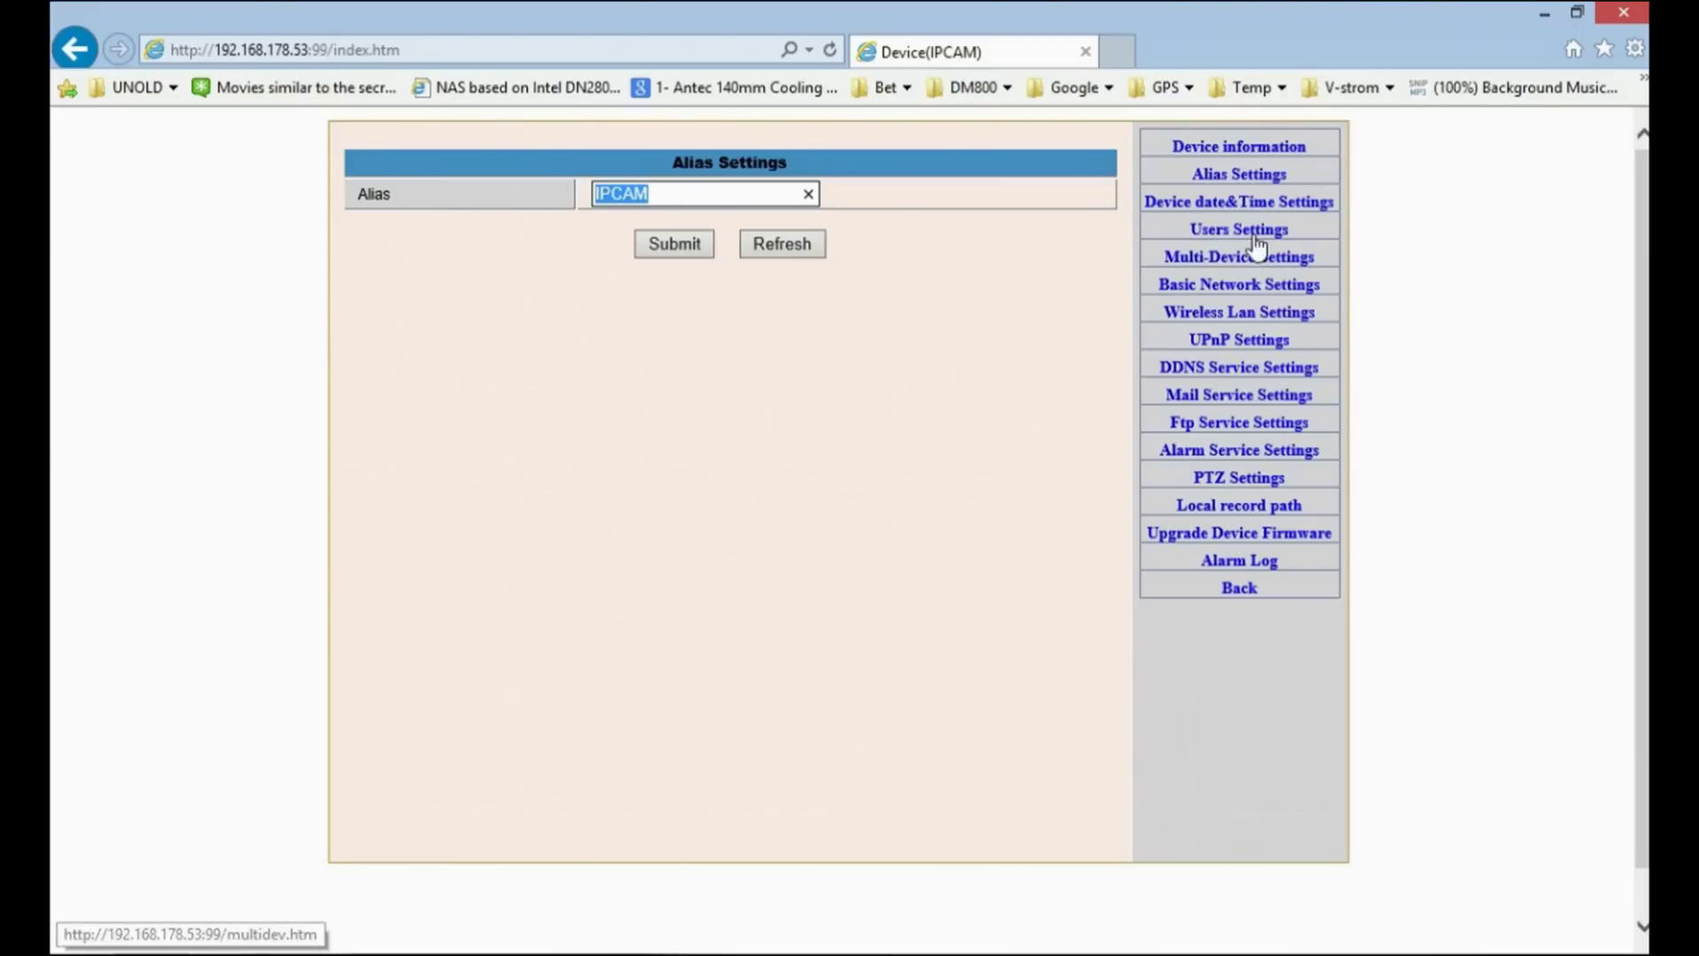
- Set the Device Clock Timezone to (GMT +02:00) Athens, Jerusalem, Cairo, Helsinki in the date and time settings
click(1249, 210)
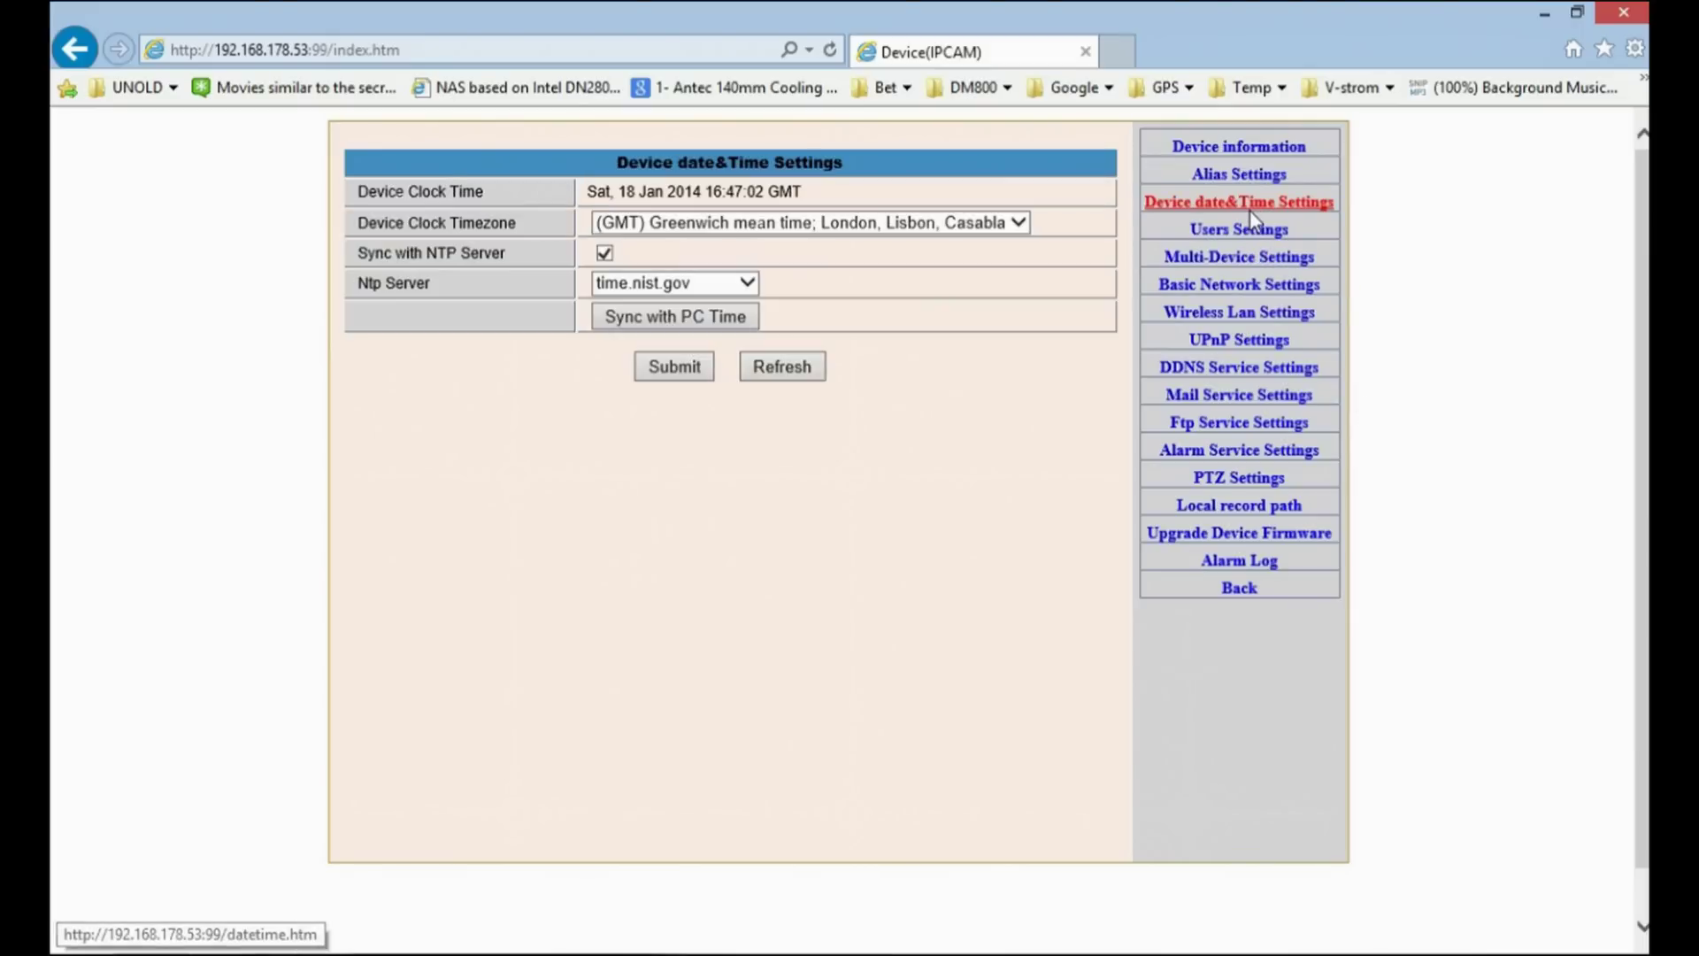
click(951, 226)
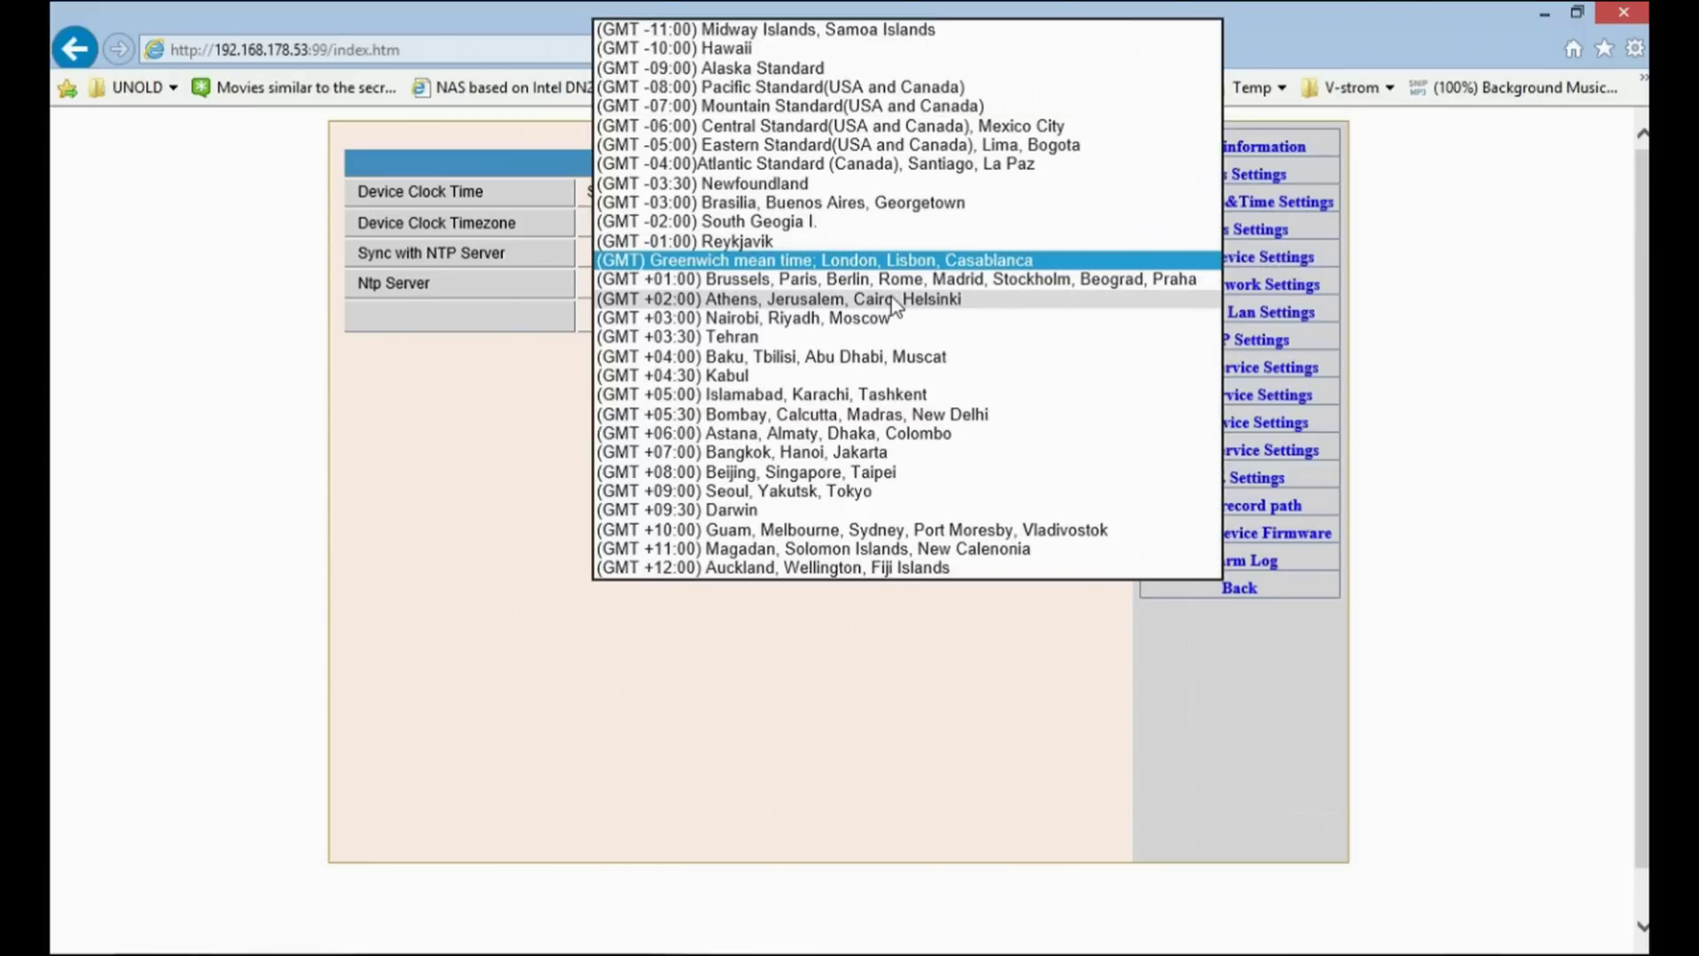
click(890, 296)
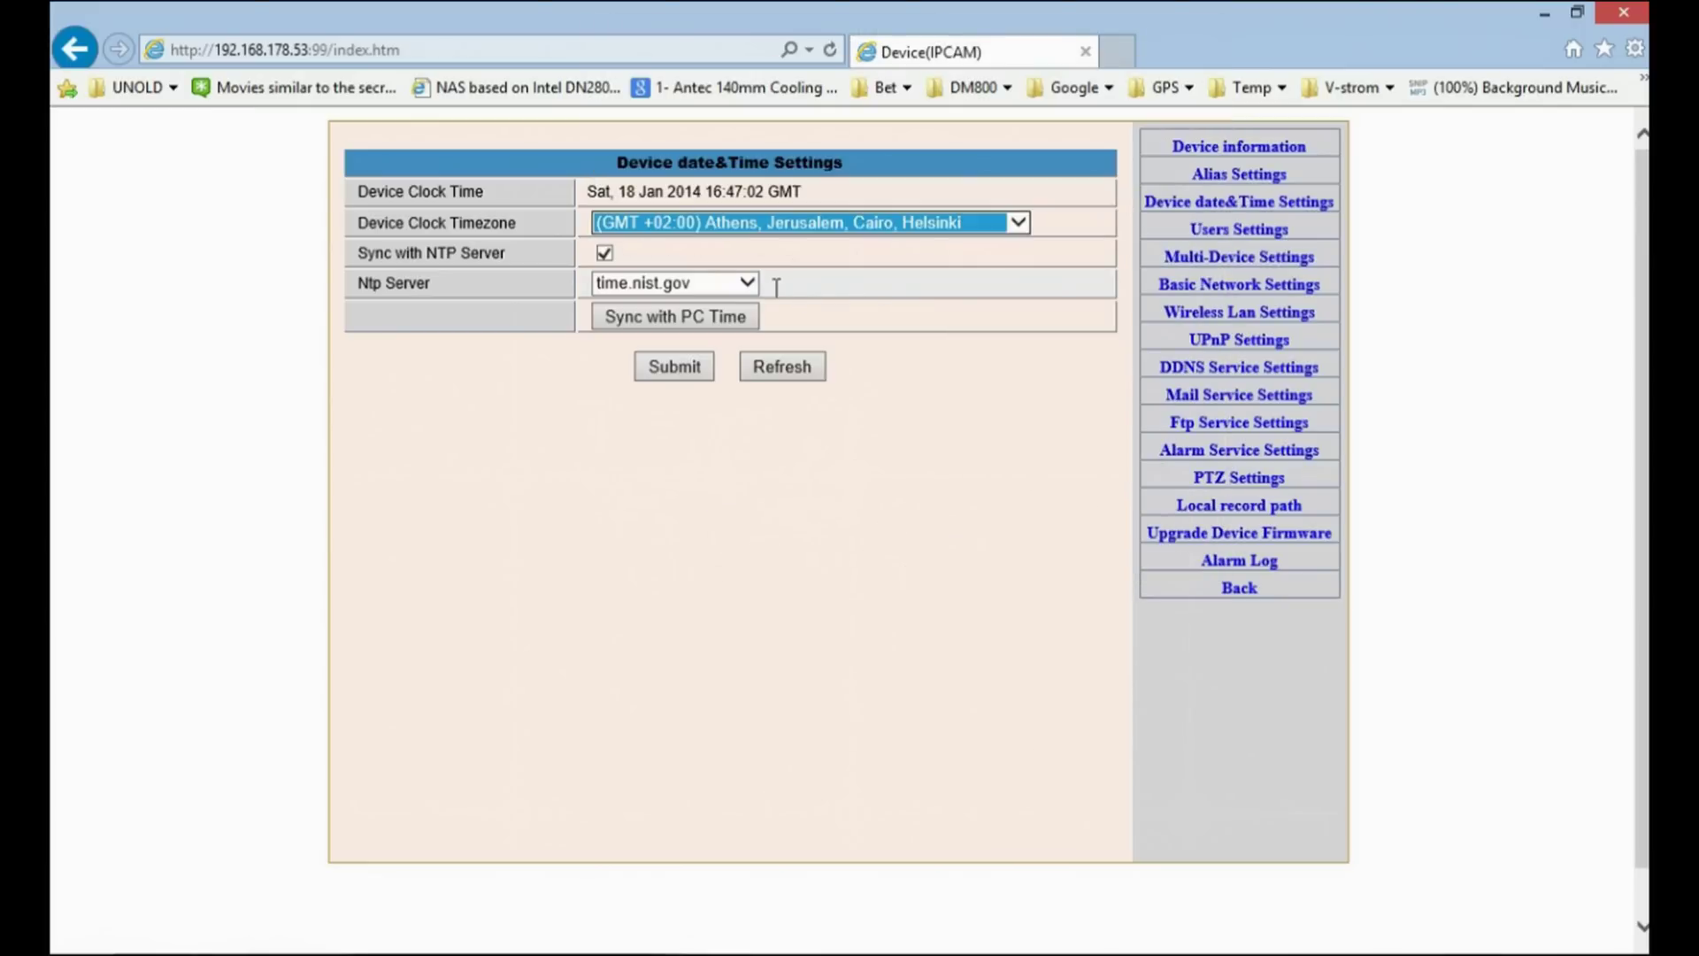
- Check the NTP server choices including the custom entry, select time.nist.gov and submit the date and time settings
click(748, 283)
click(749, 285)
click(748, 285)
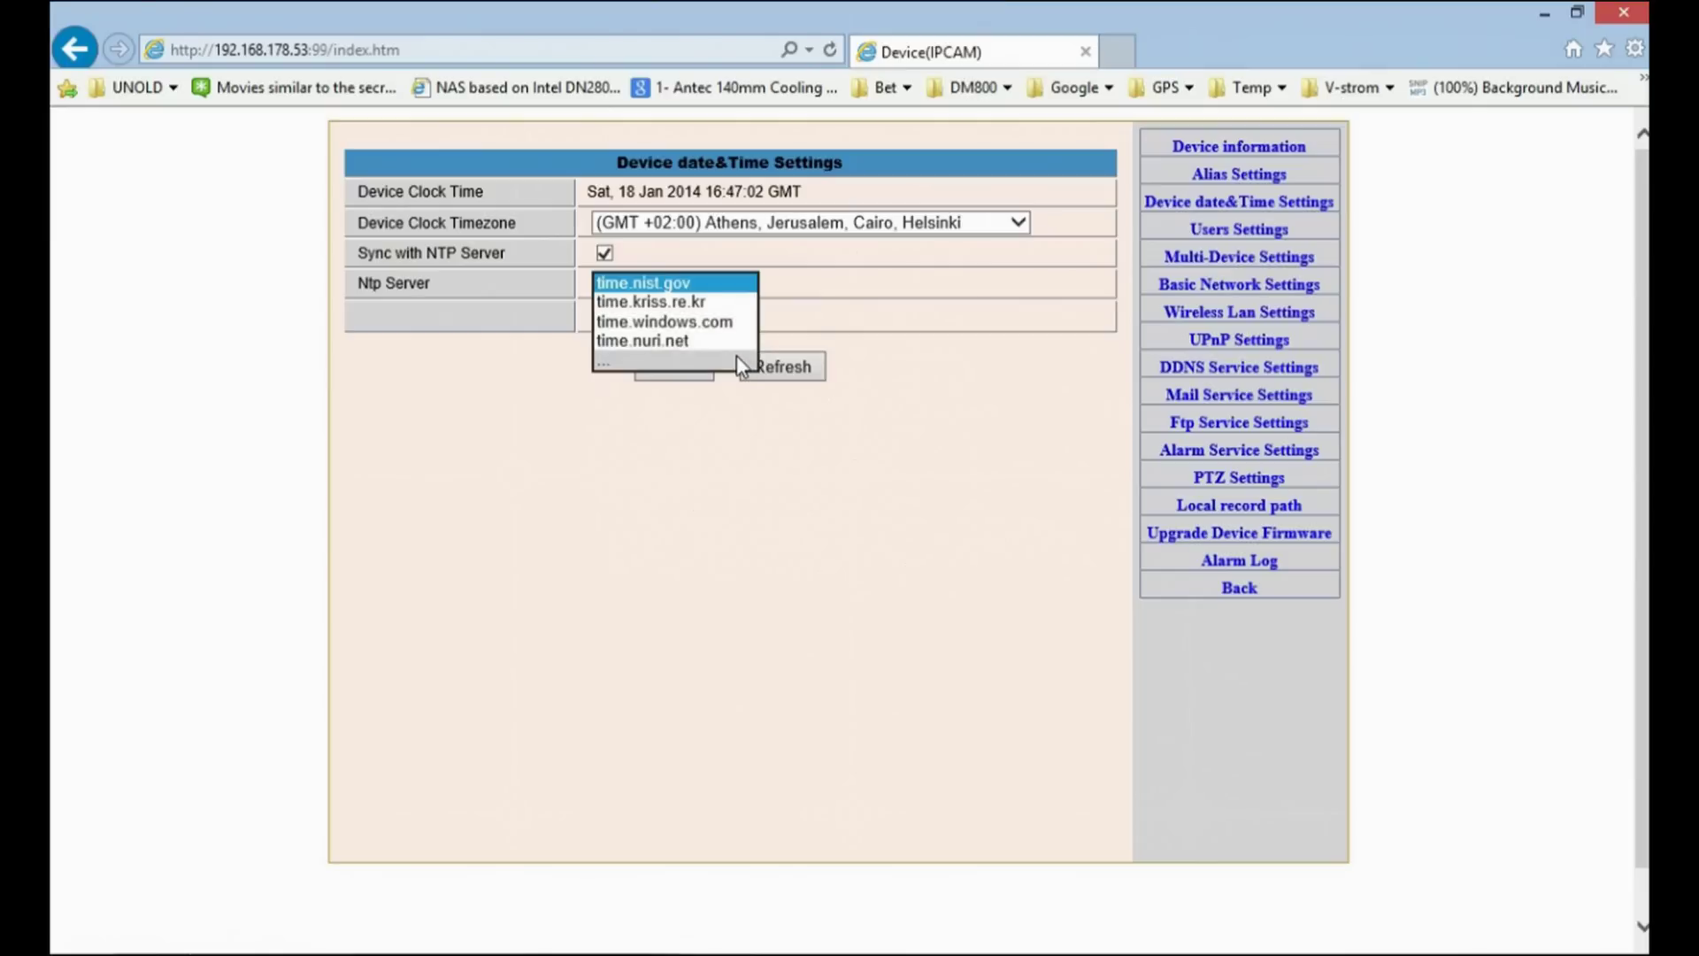
click(736, 350)
click(748, 283)
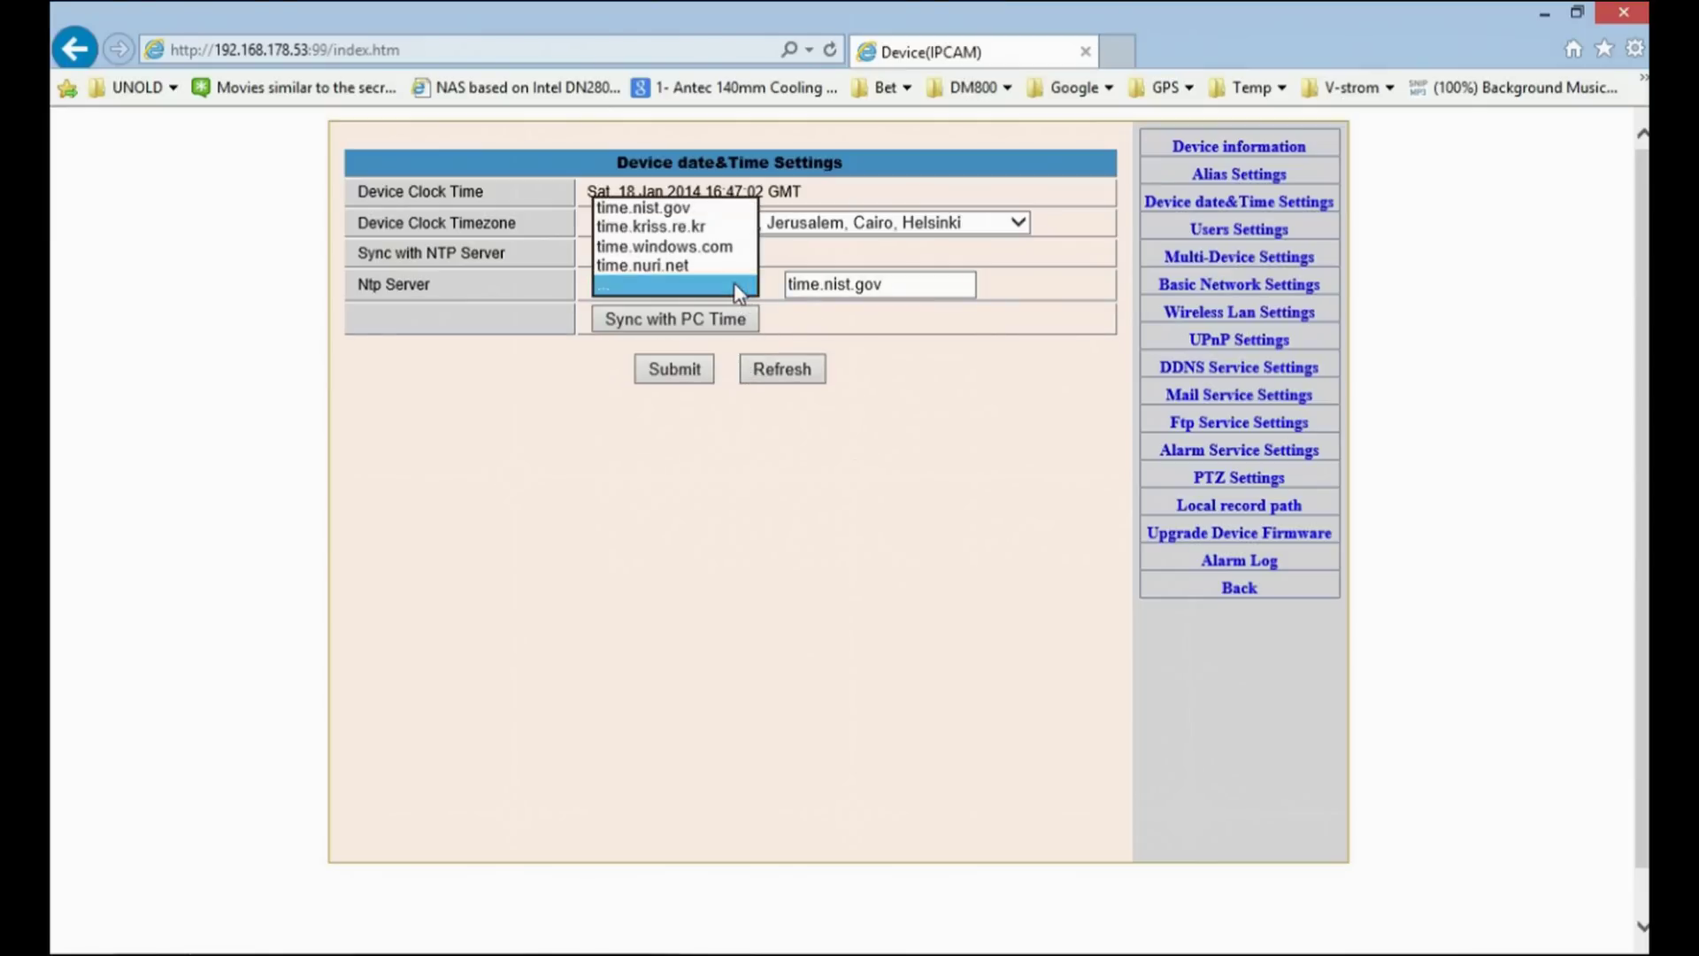
click(710, 211)
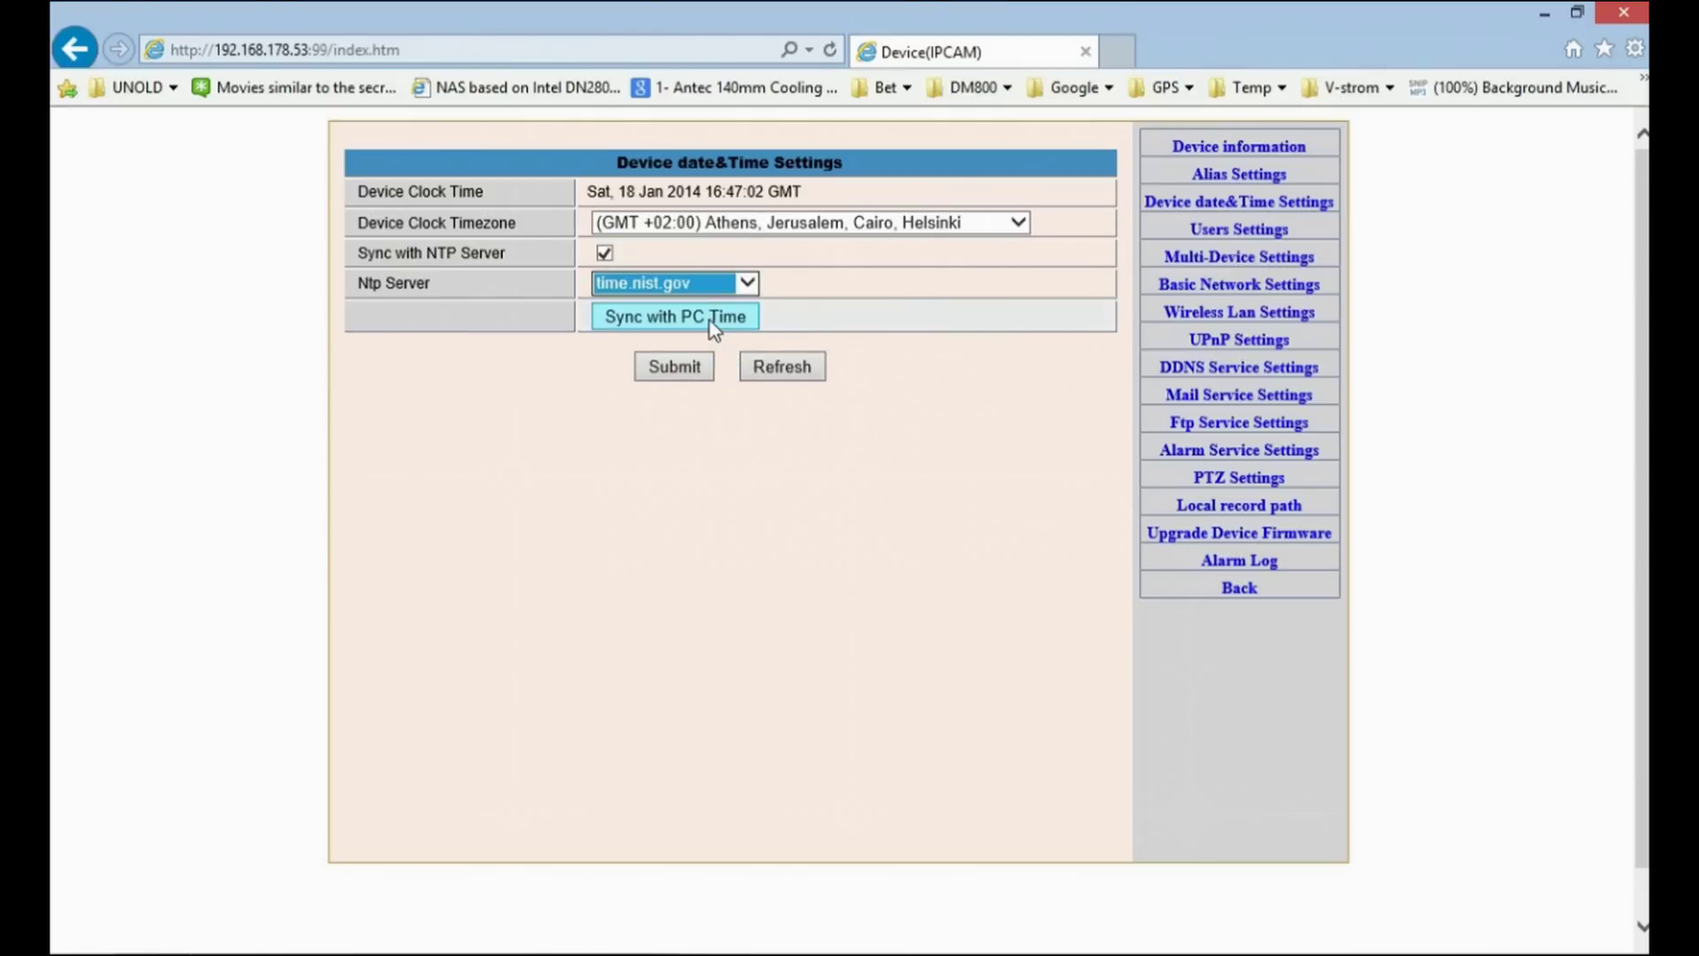
click(702, 379)
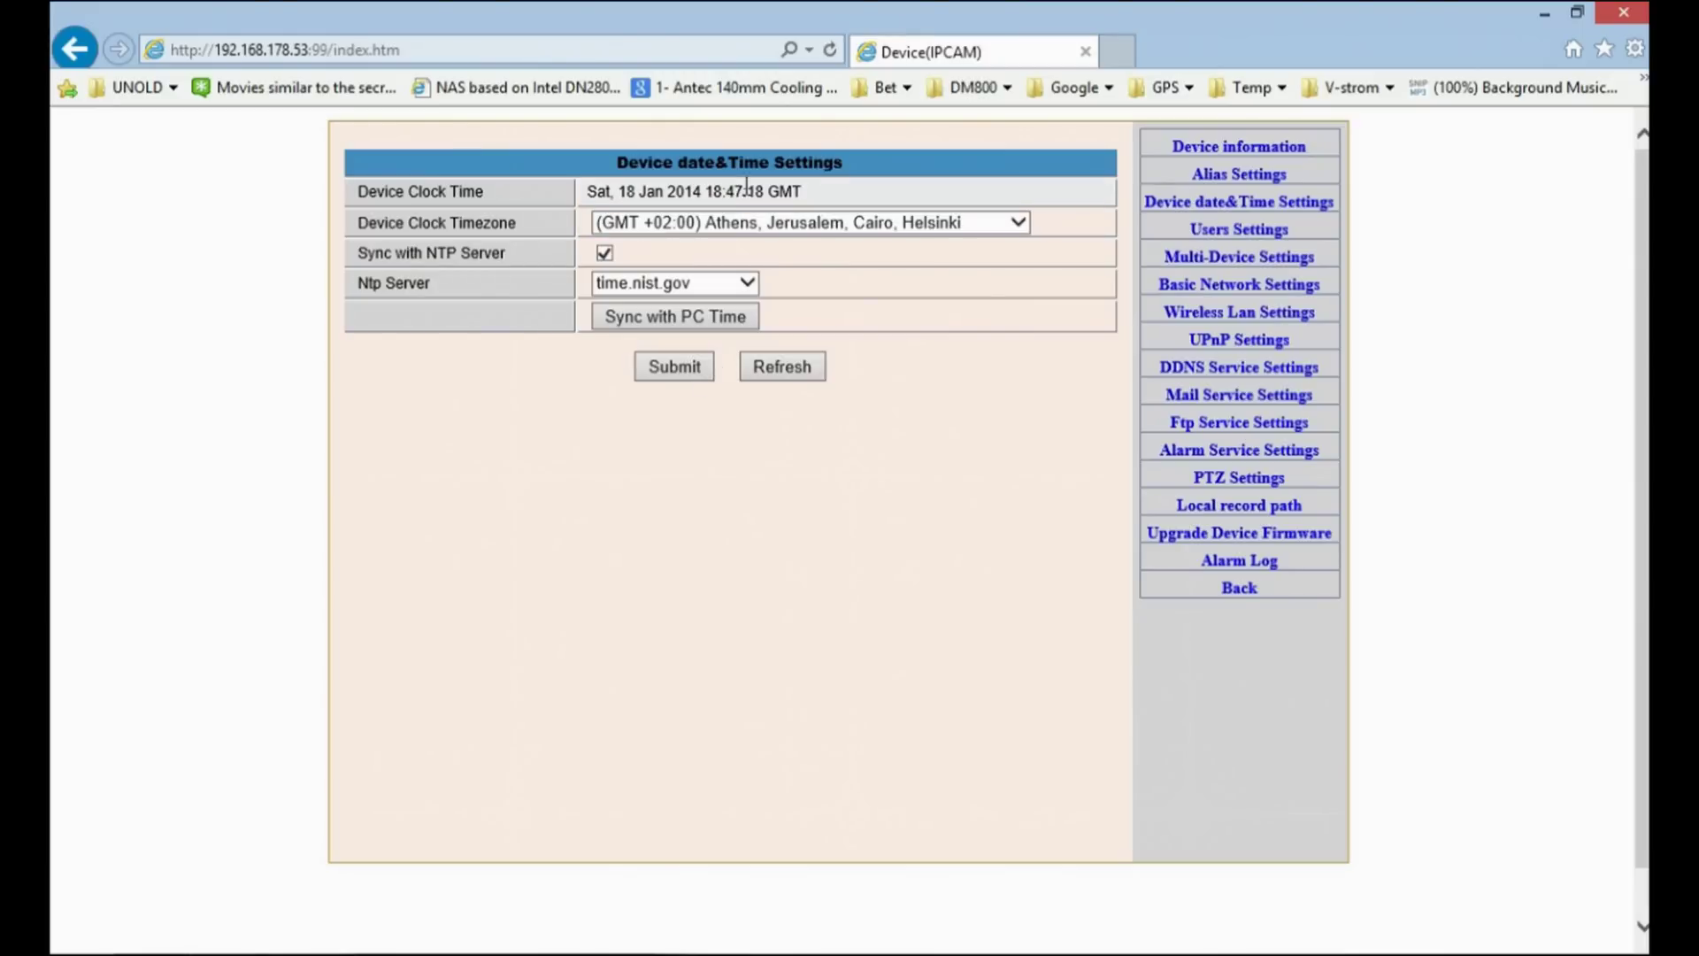
- Look through the Users Settings, the 2nd device's fields in Multi-Device Settings, and the Basic Network Settings
click(1236, 230)
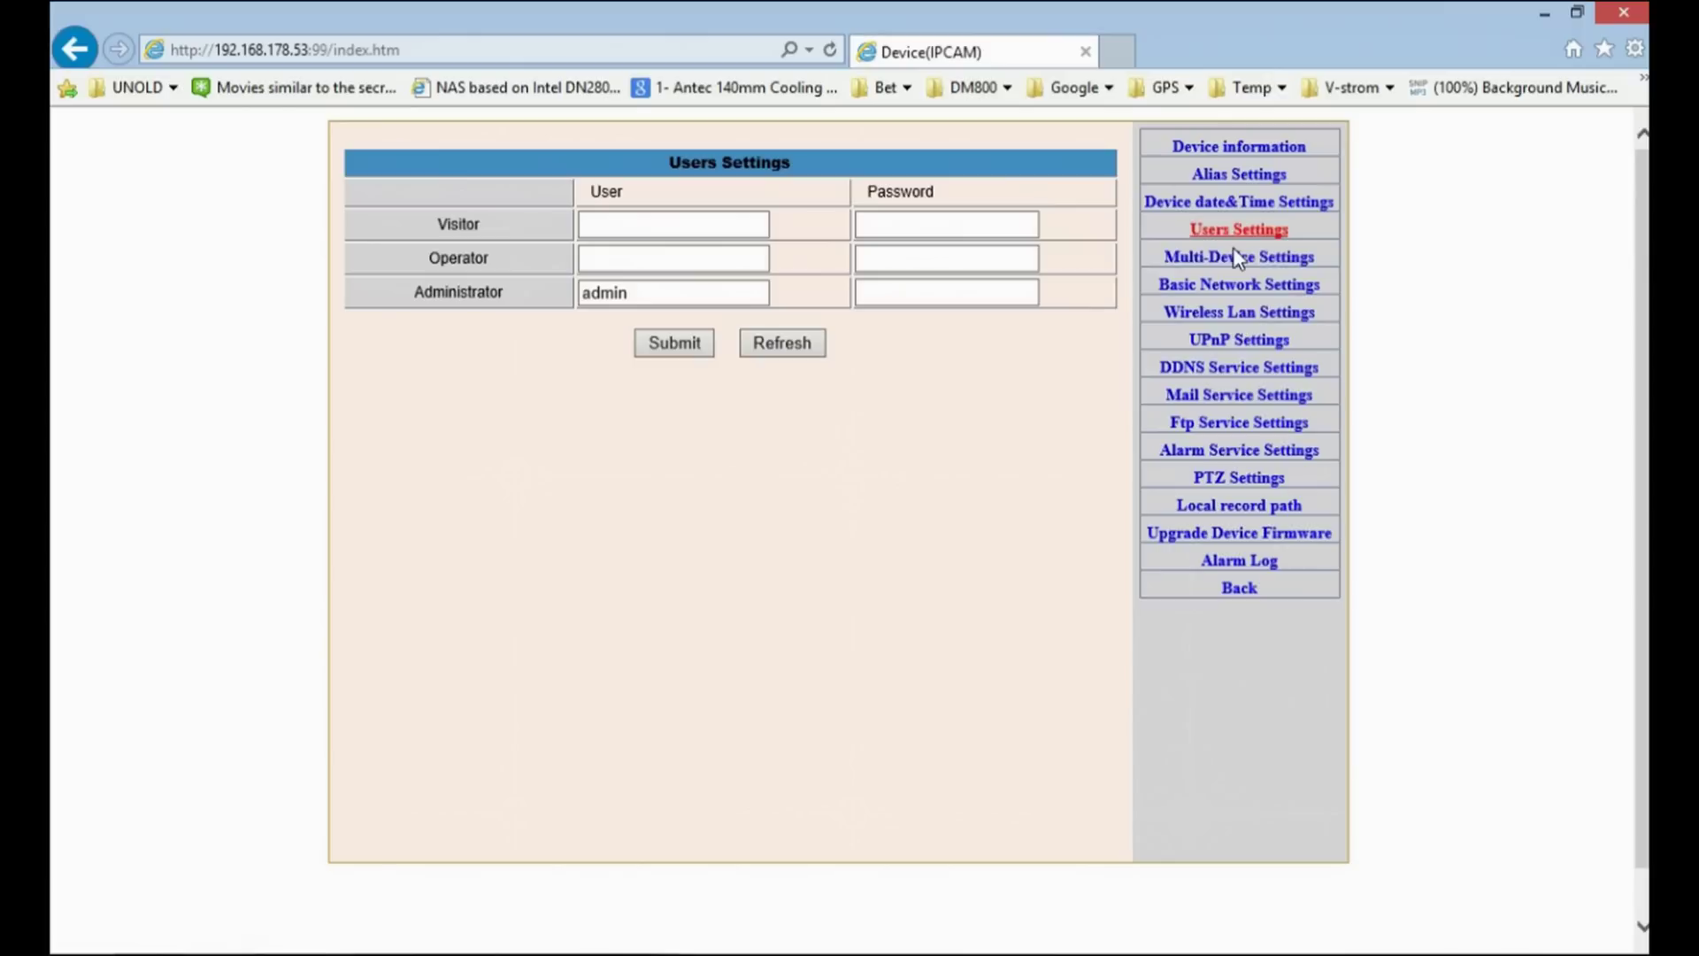
click(1233, 250)
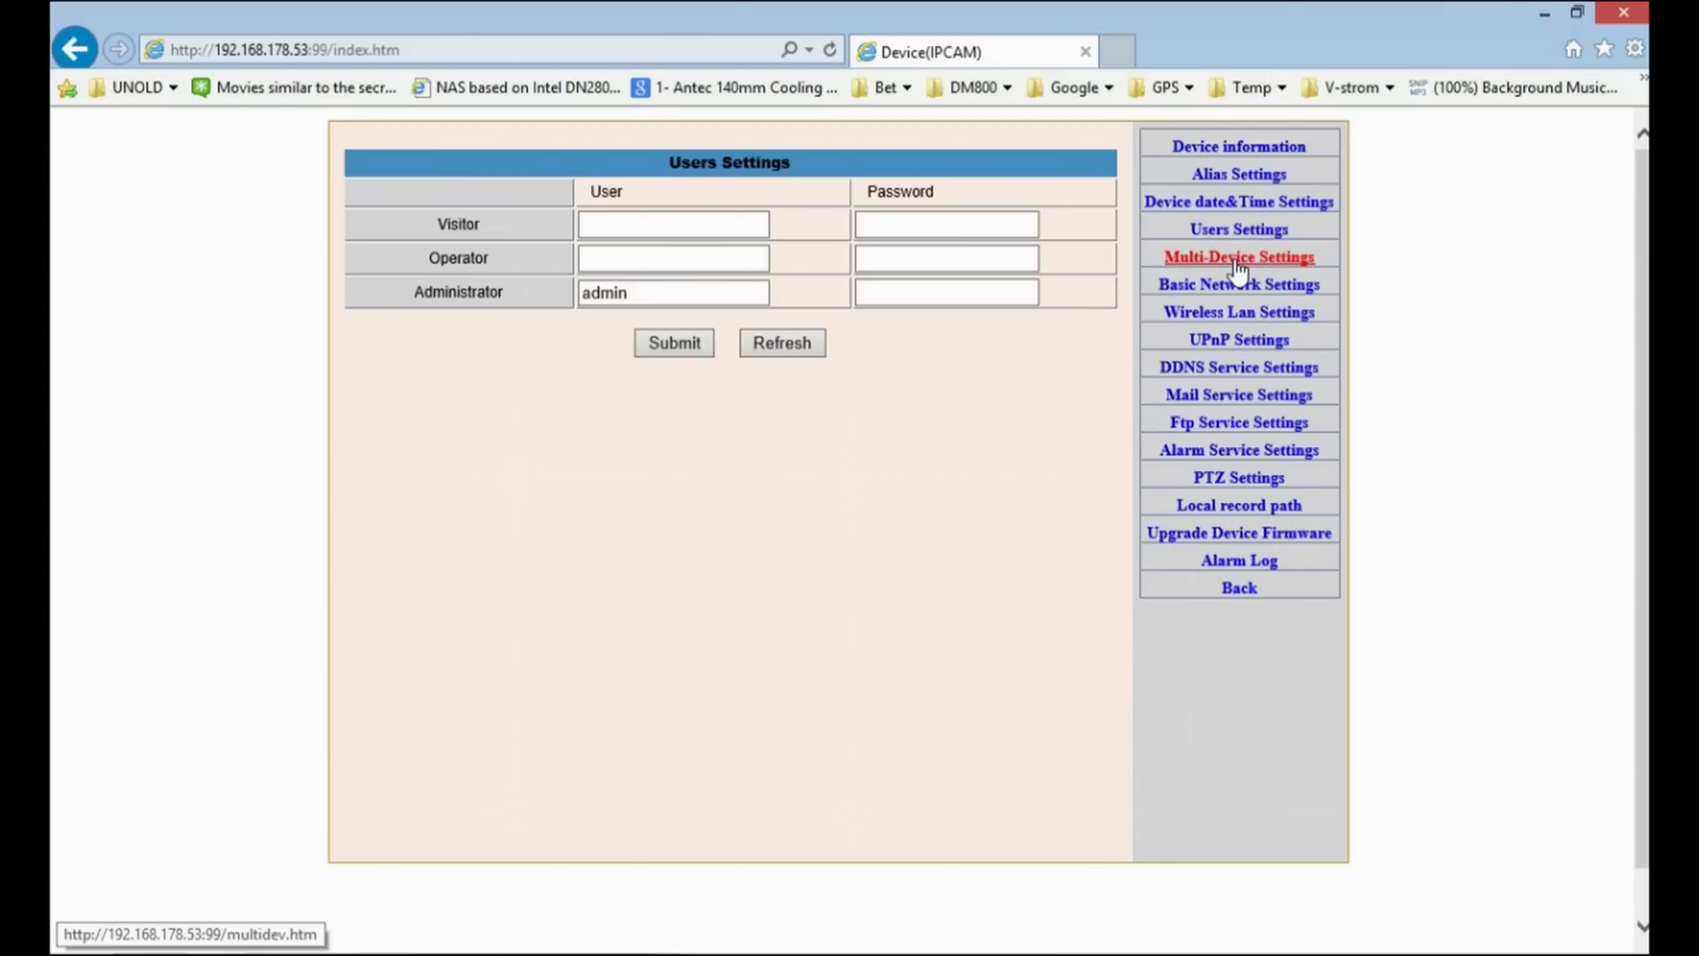
click(425, 226)
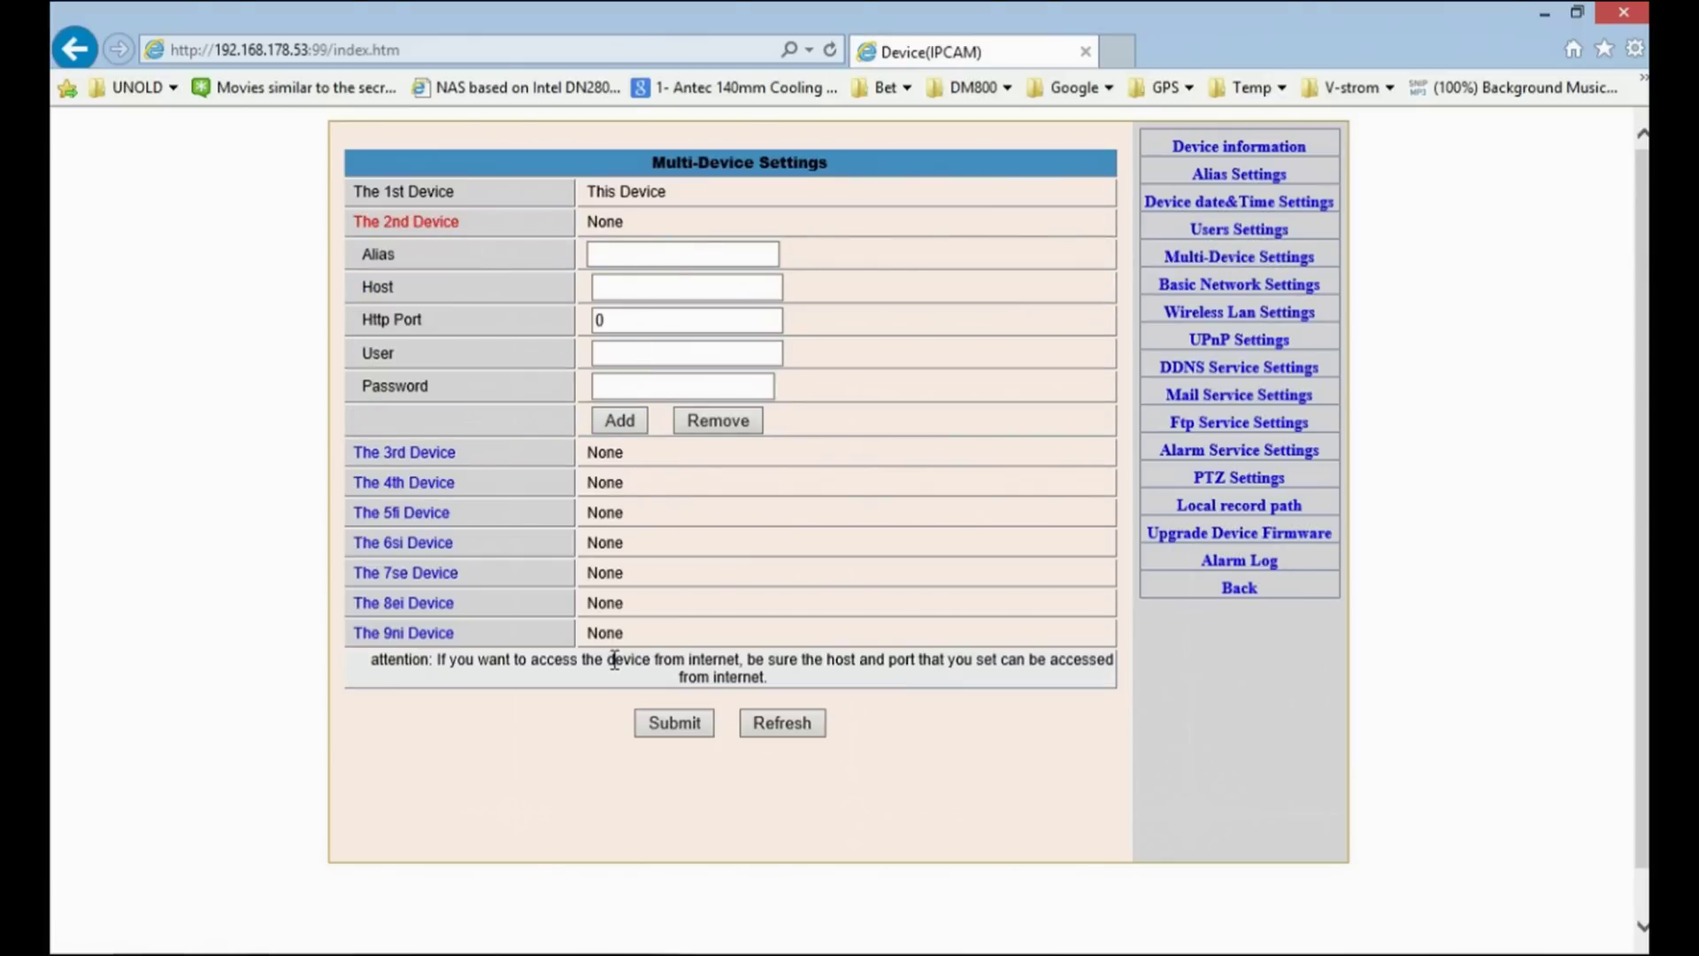
click(708, 431)
click(1245, 291)
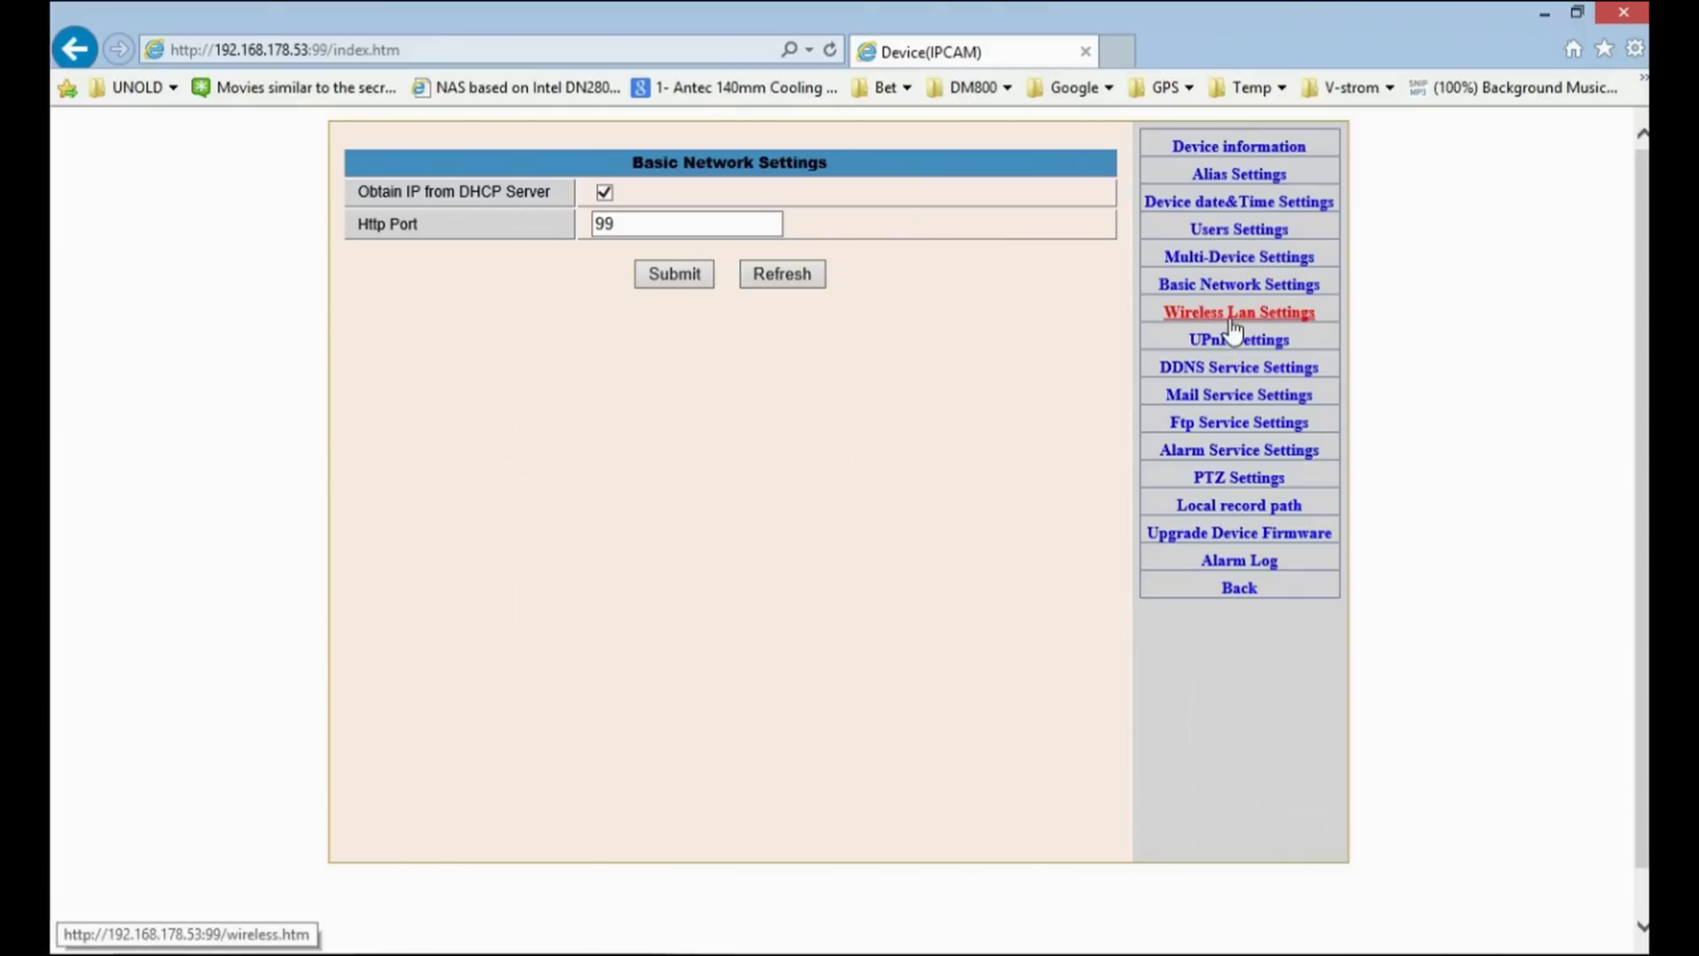
- Scan for wireless networks in the Wireless Lan Settings and select YCAT to view its connection fields
click(1234, 314)
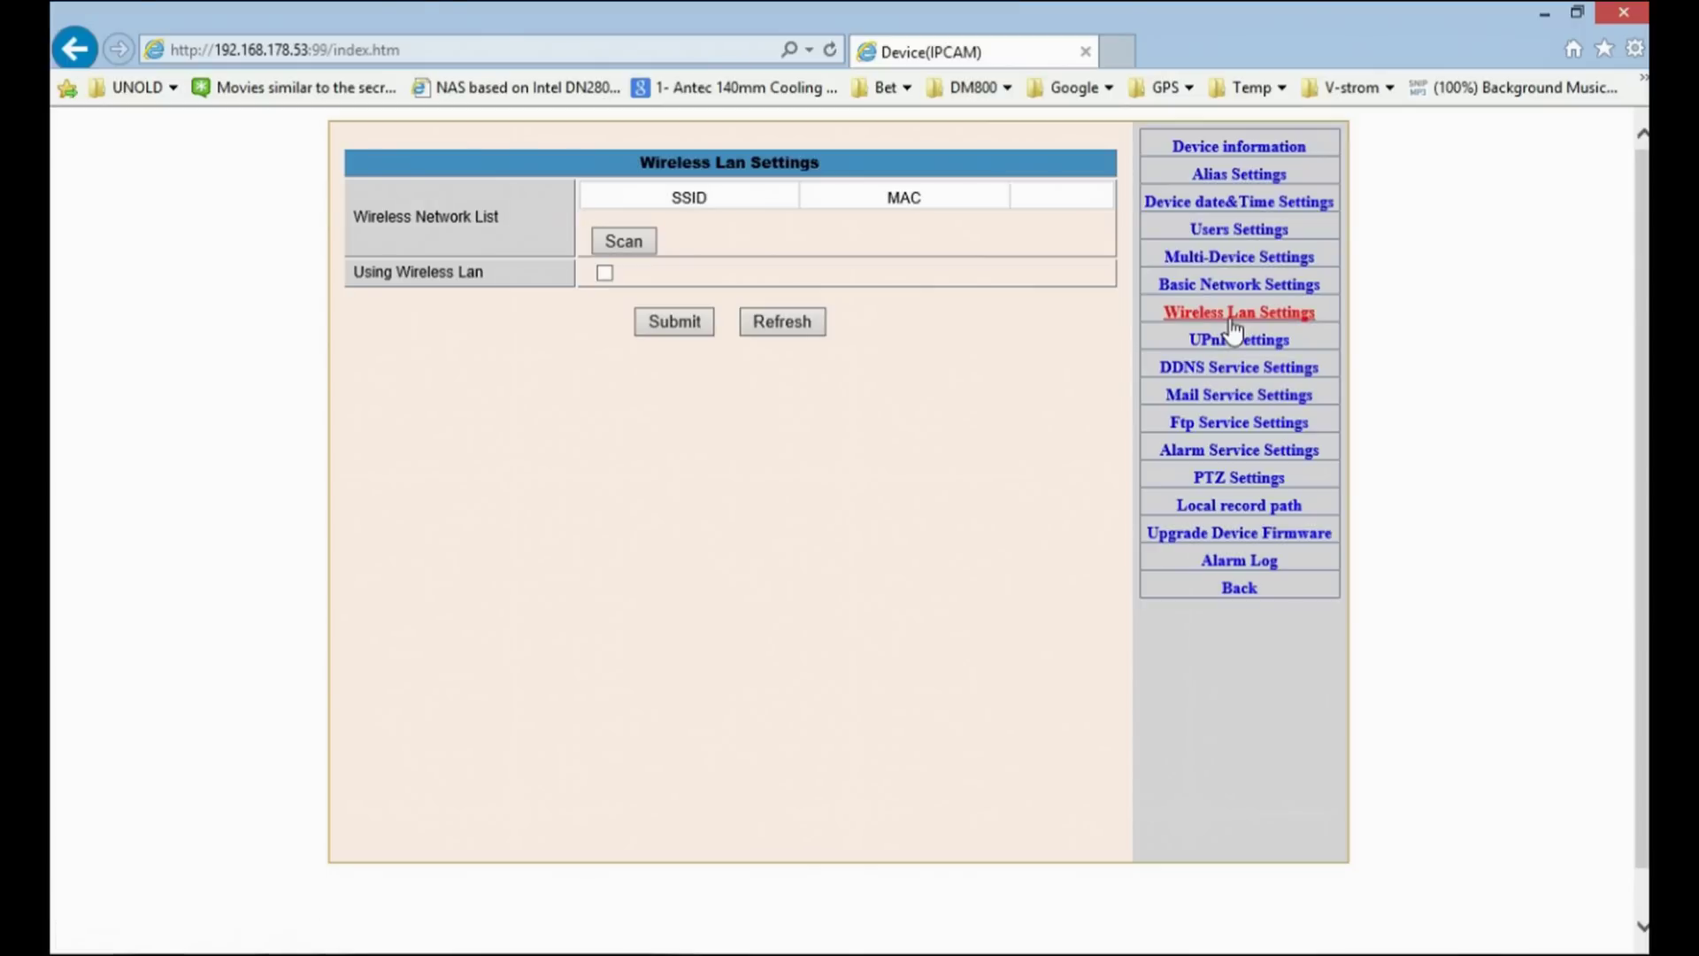
click(623, 242)
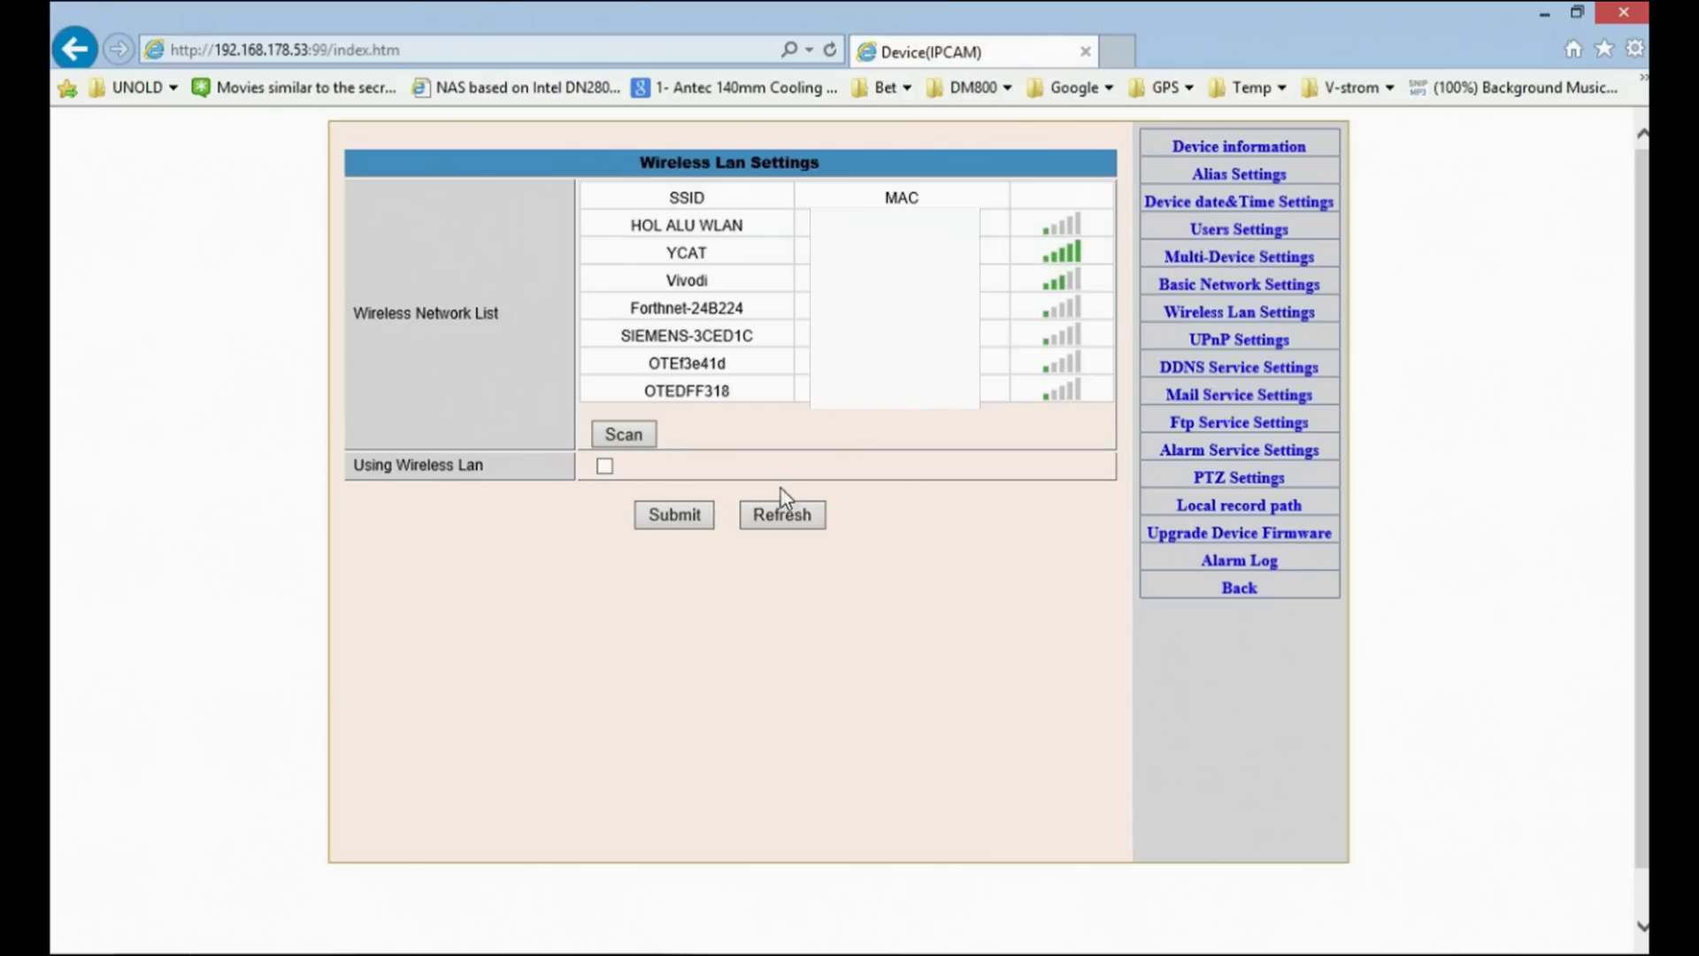
click(695, 254)
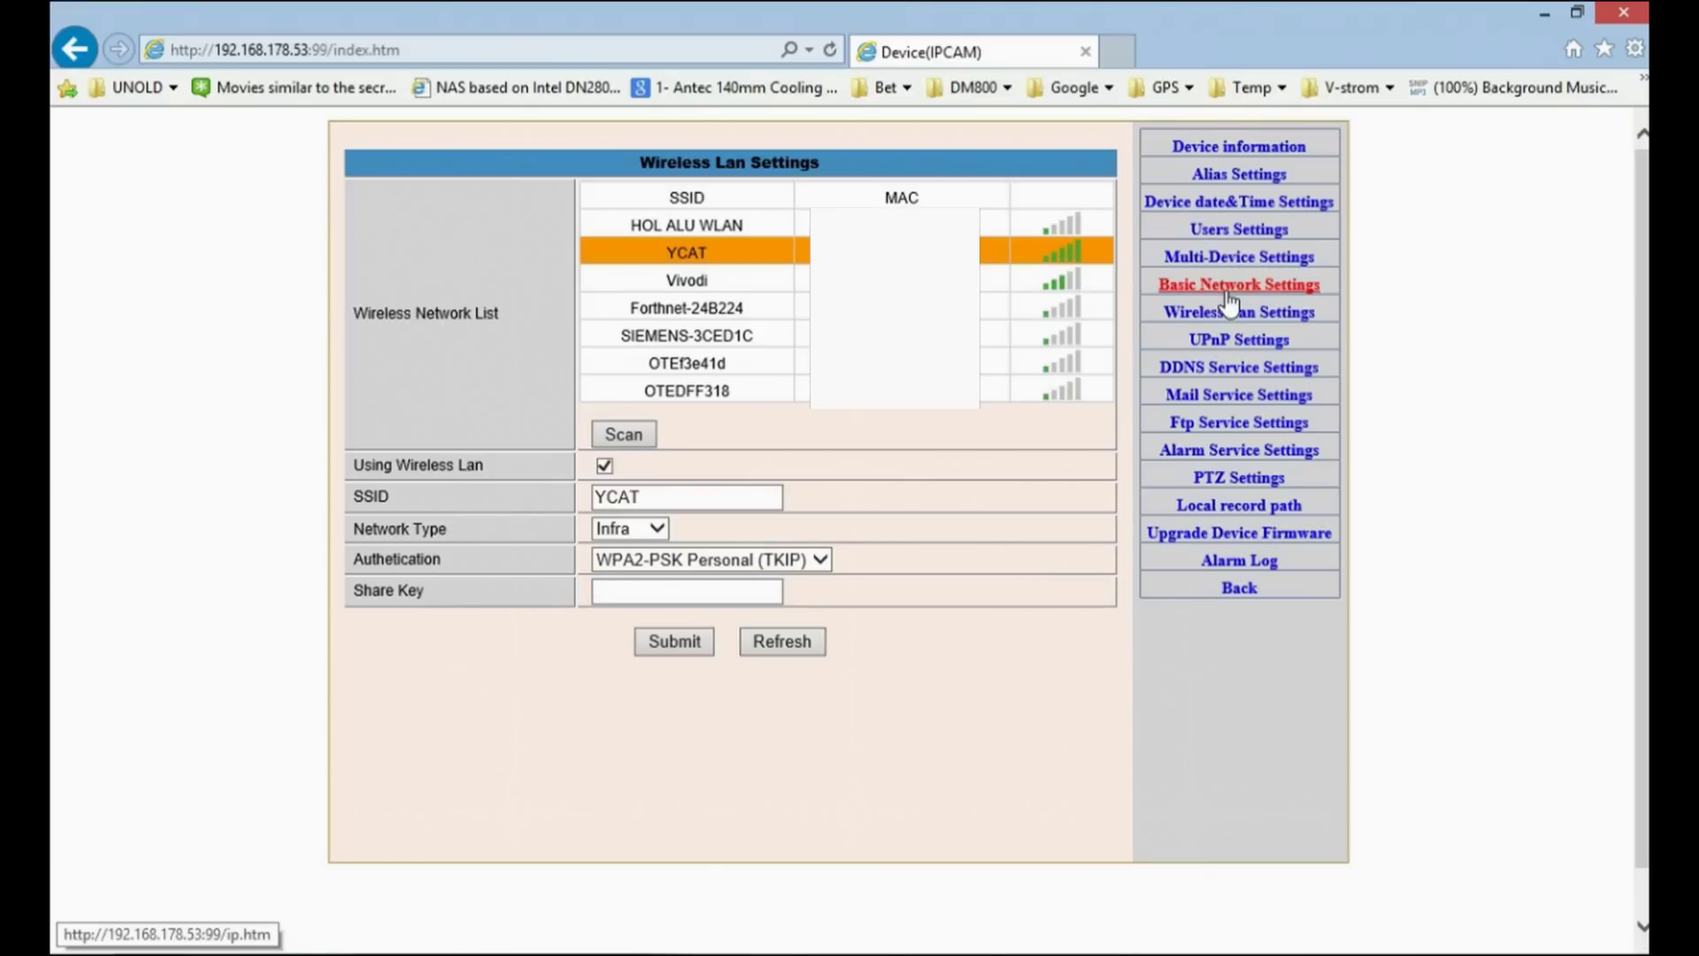
- View the UPnP Settings, and try DynDns.org(dyndns) and ipcpnp.com as the DDNS service to compare their fields
click(1228, 350)
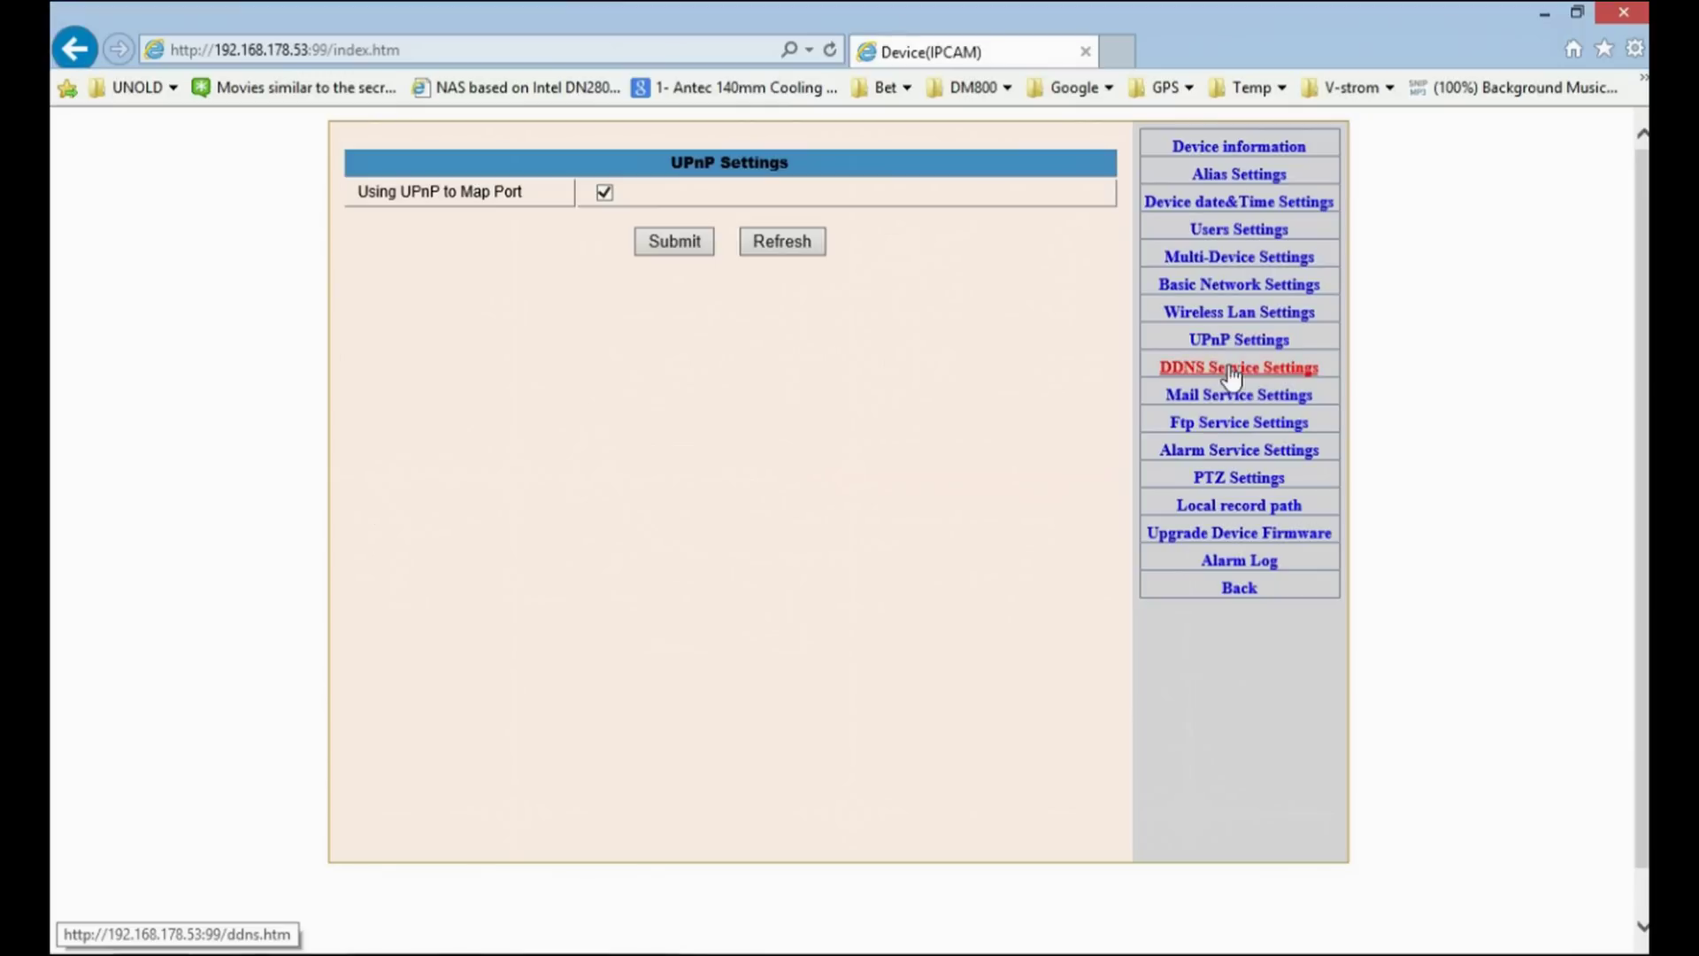
click(1234, 372)
click(768, 194)
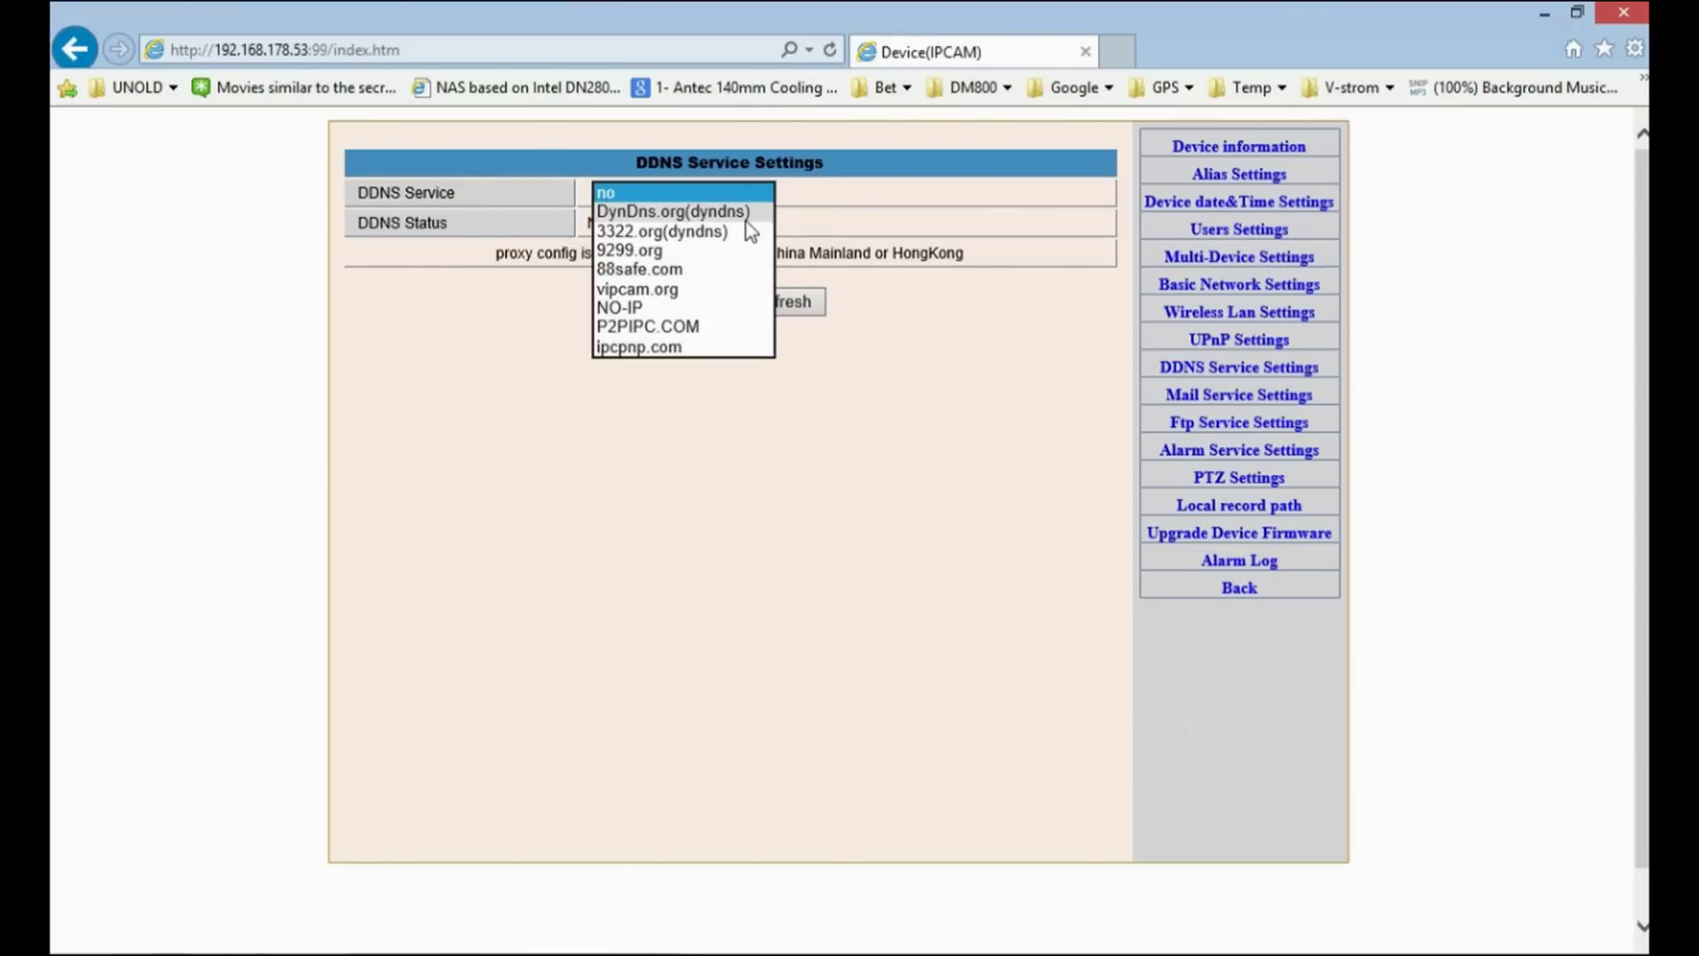
click(748, 213)
click(767, 210)
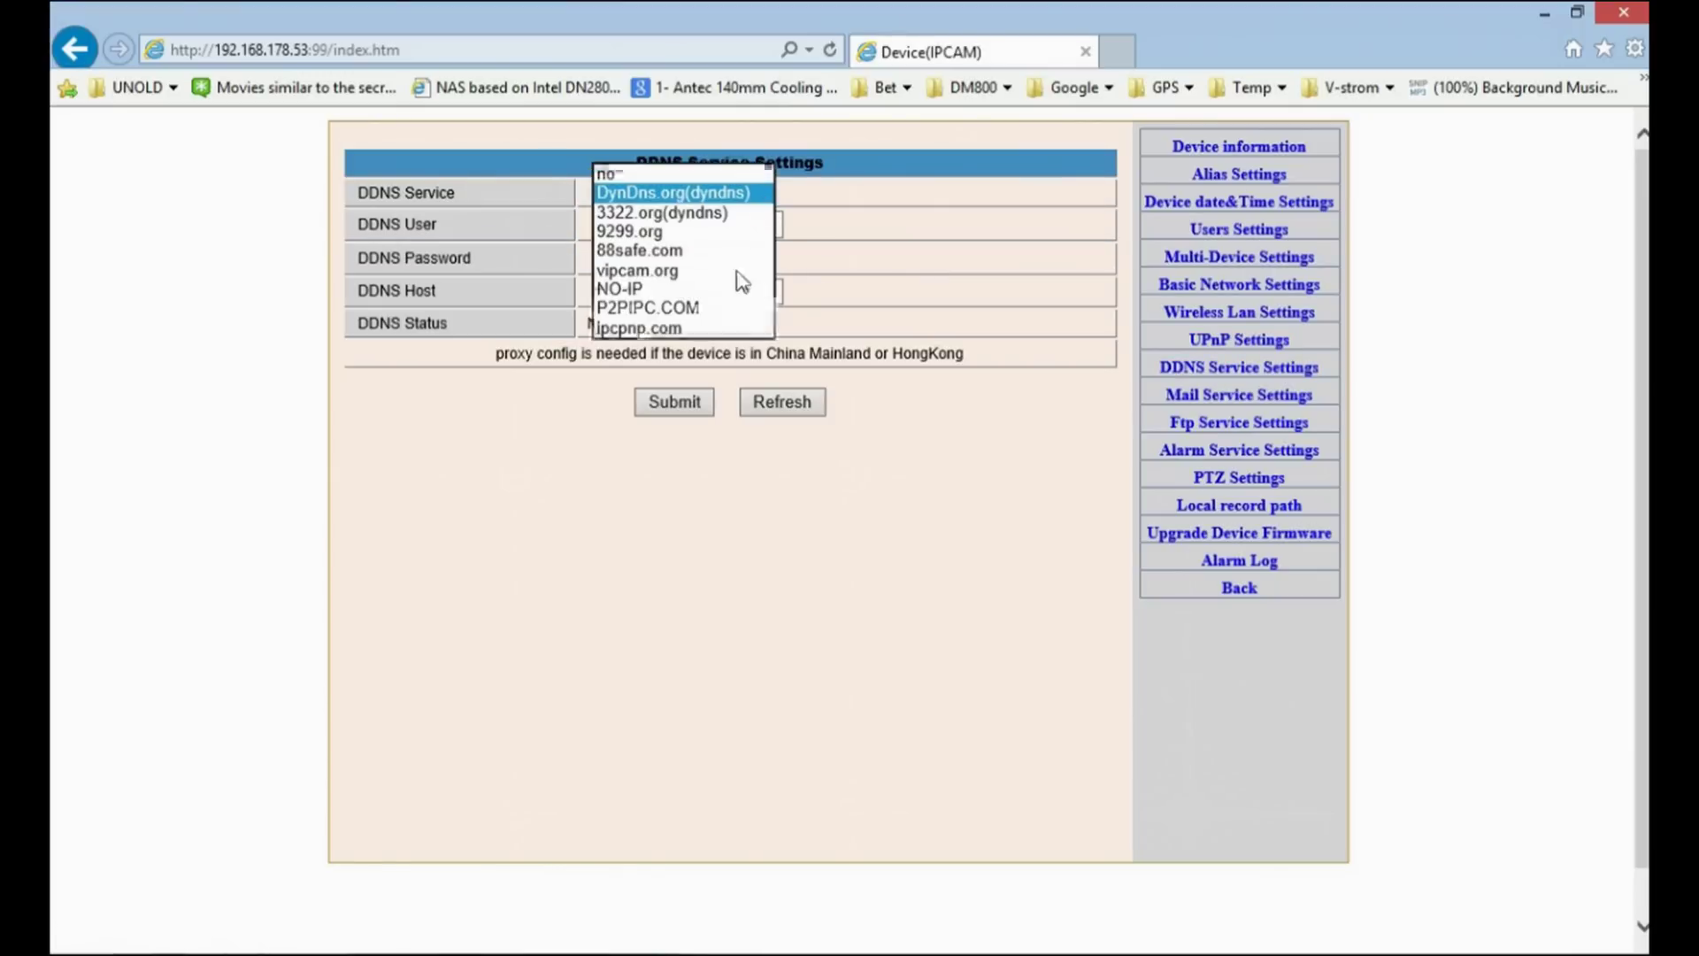
click(708, 326)
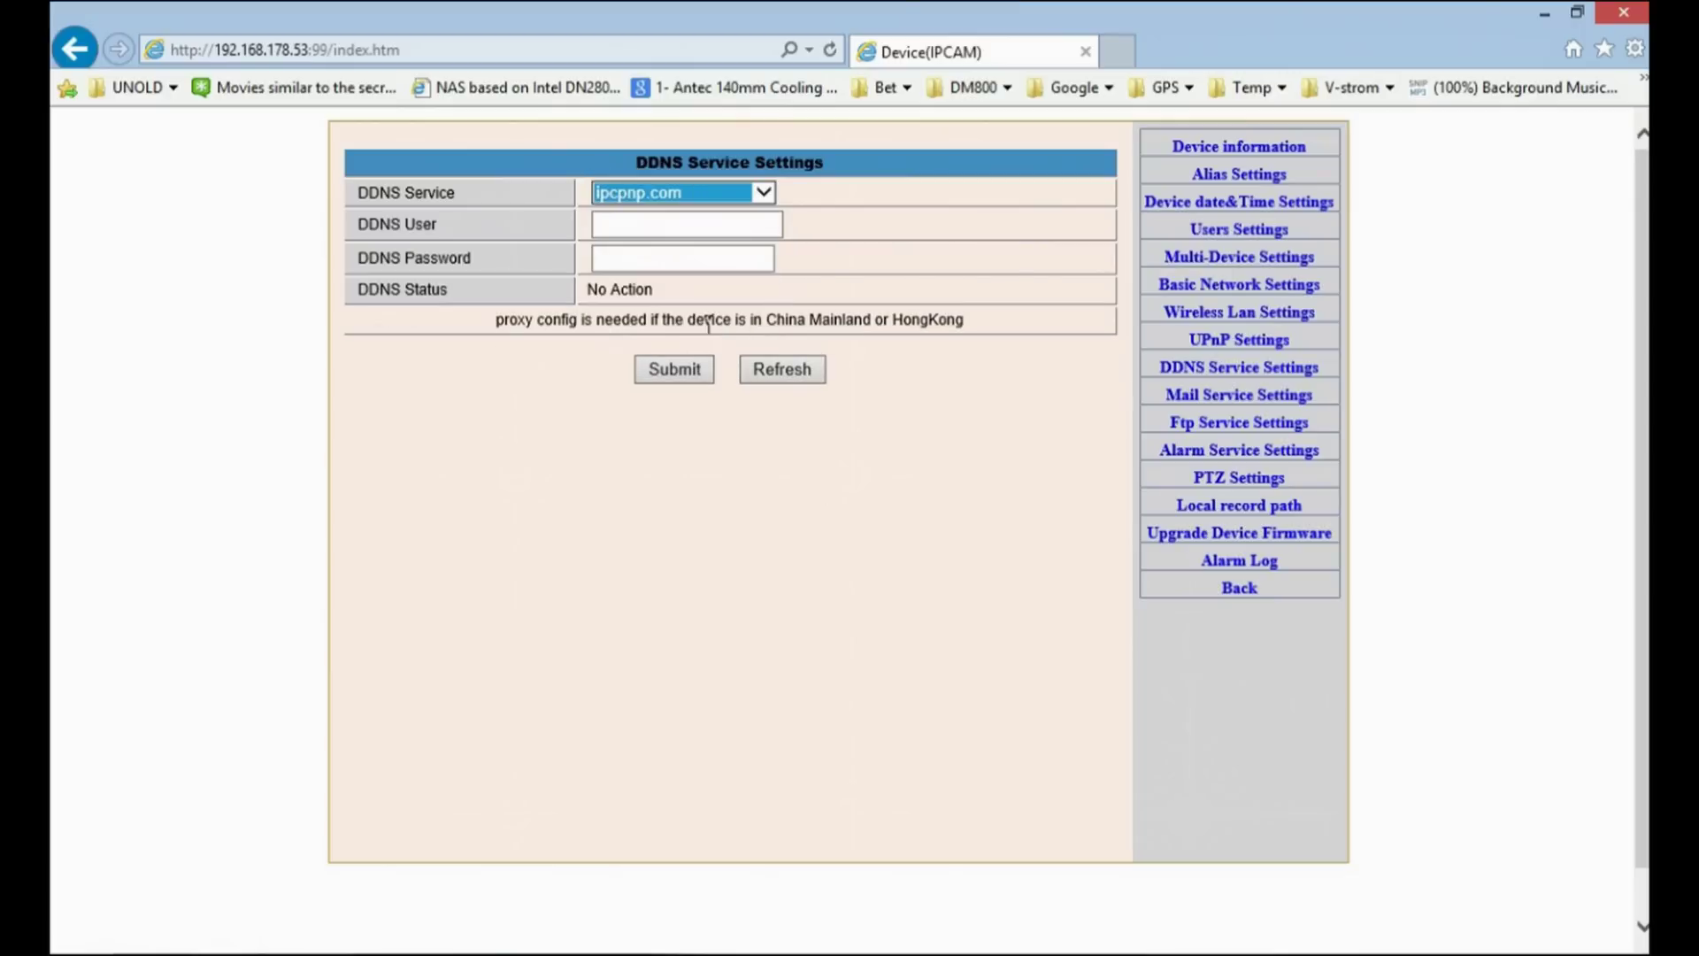
click(1262, 400)
click(1014, 230)
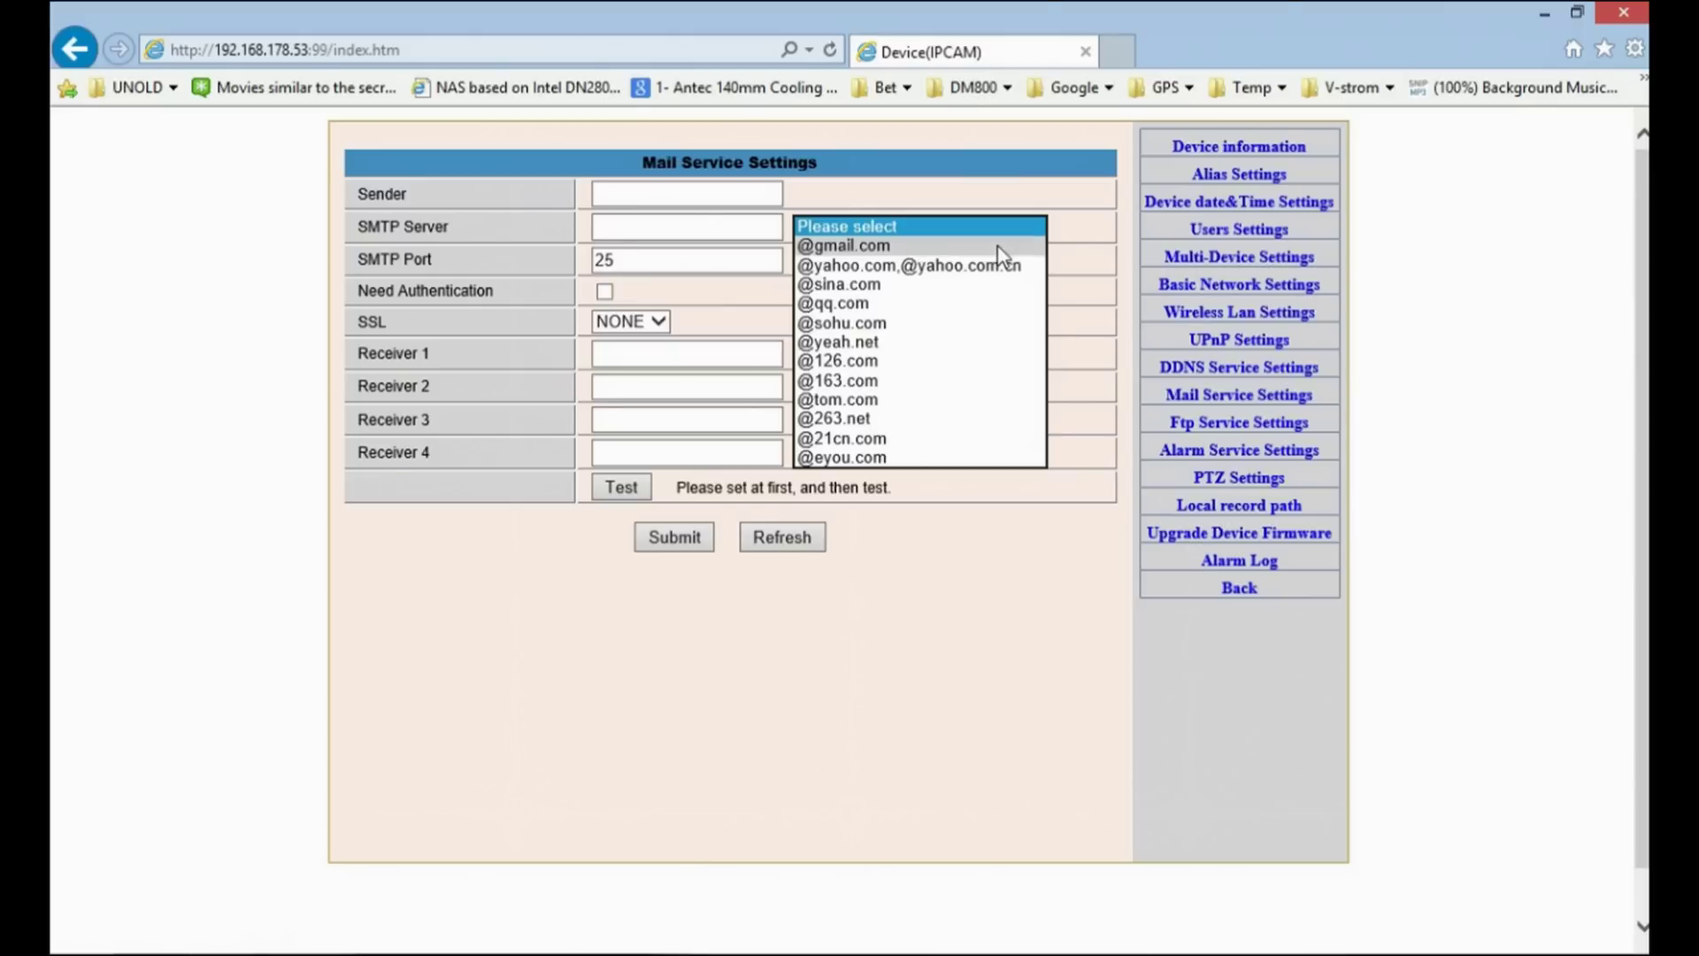
click(999, 246)
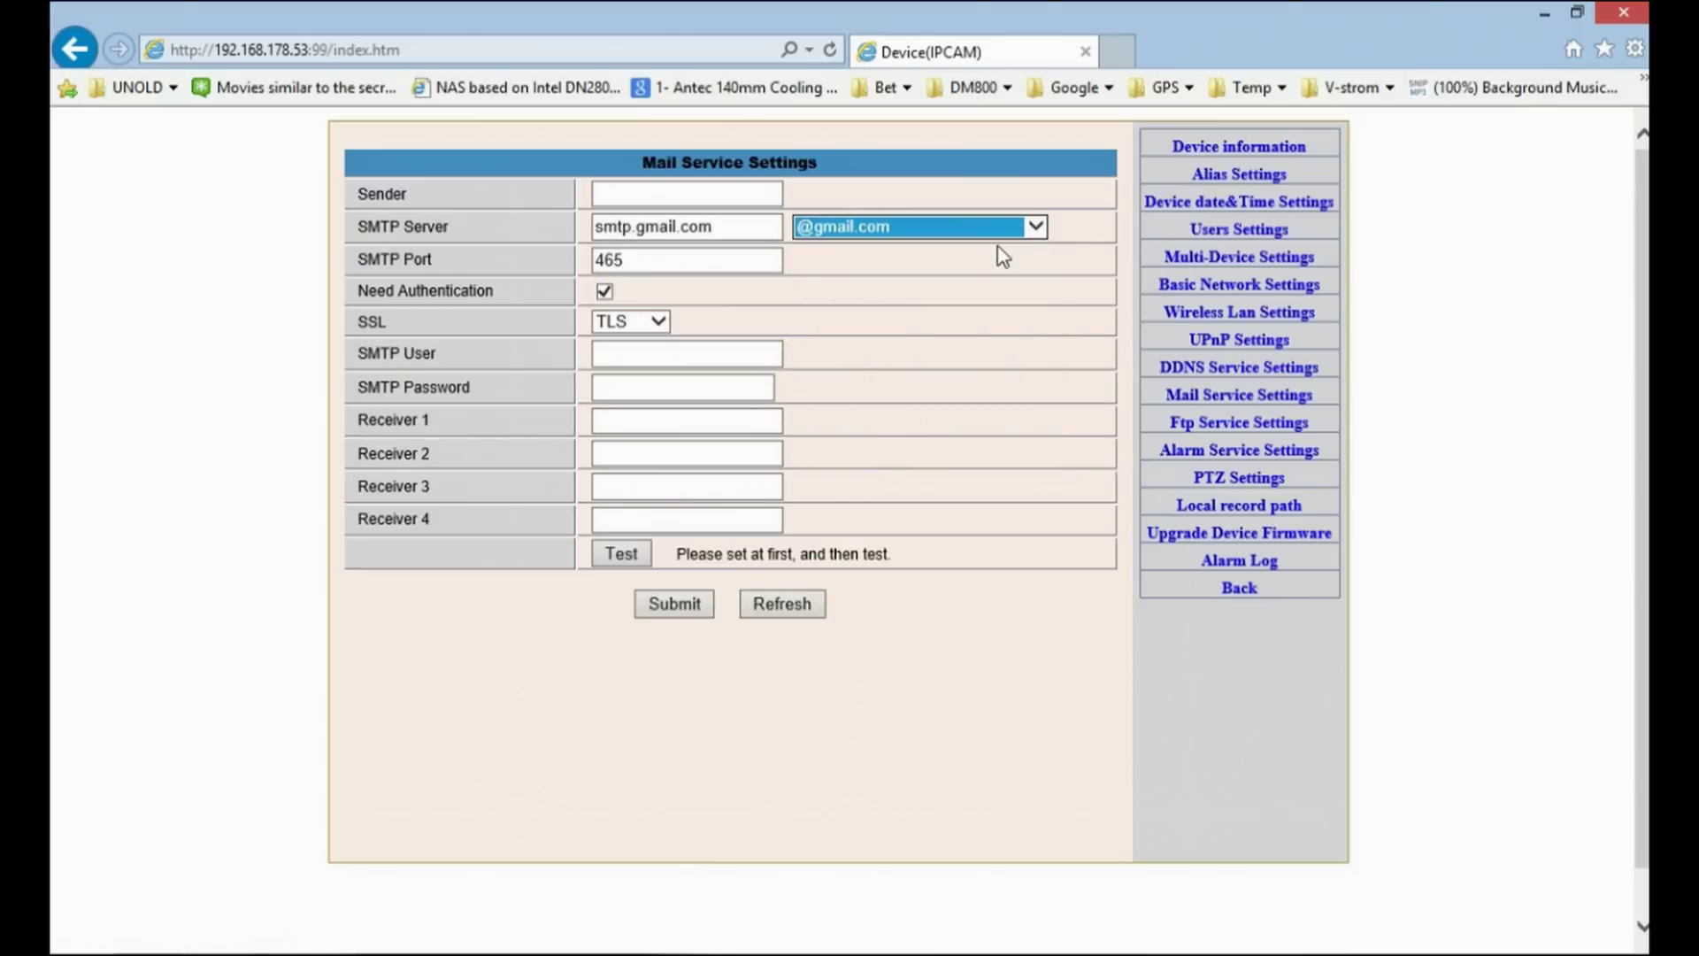
click(662, 326)
click(660, 325)
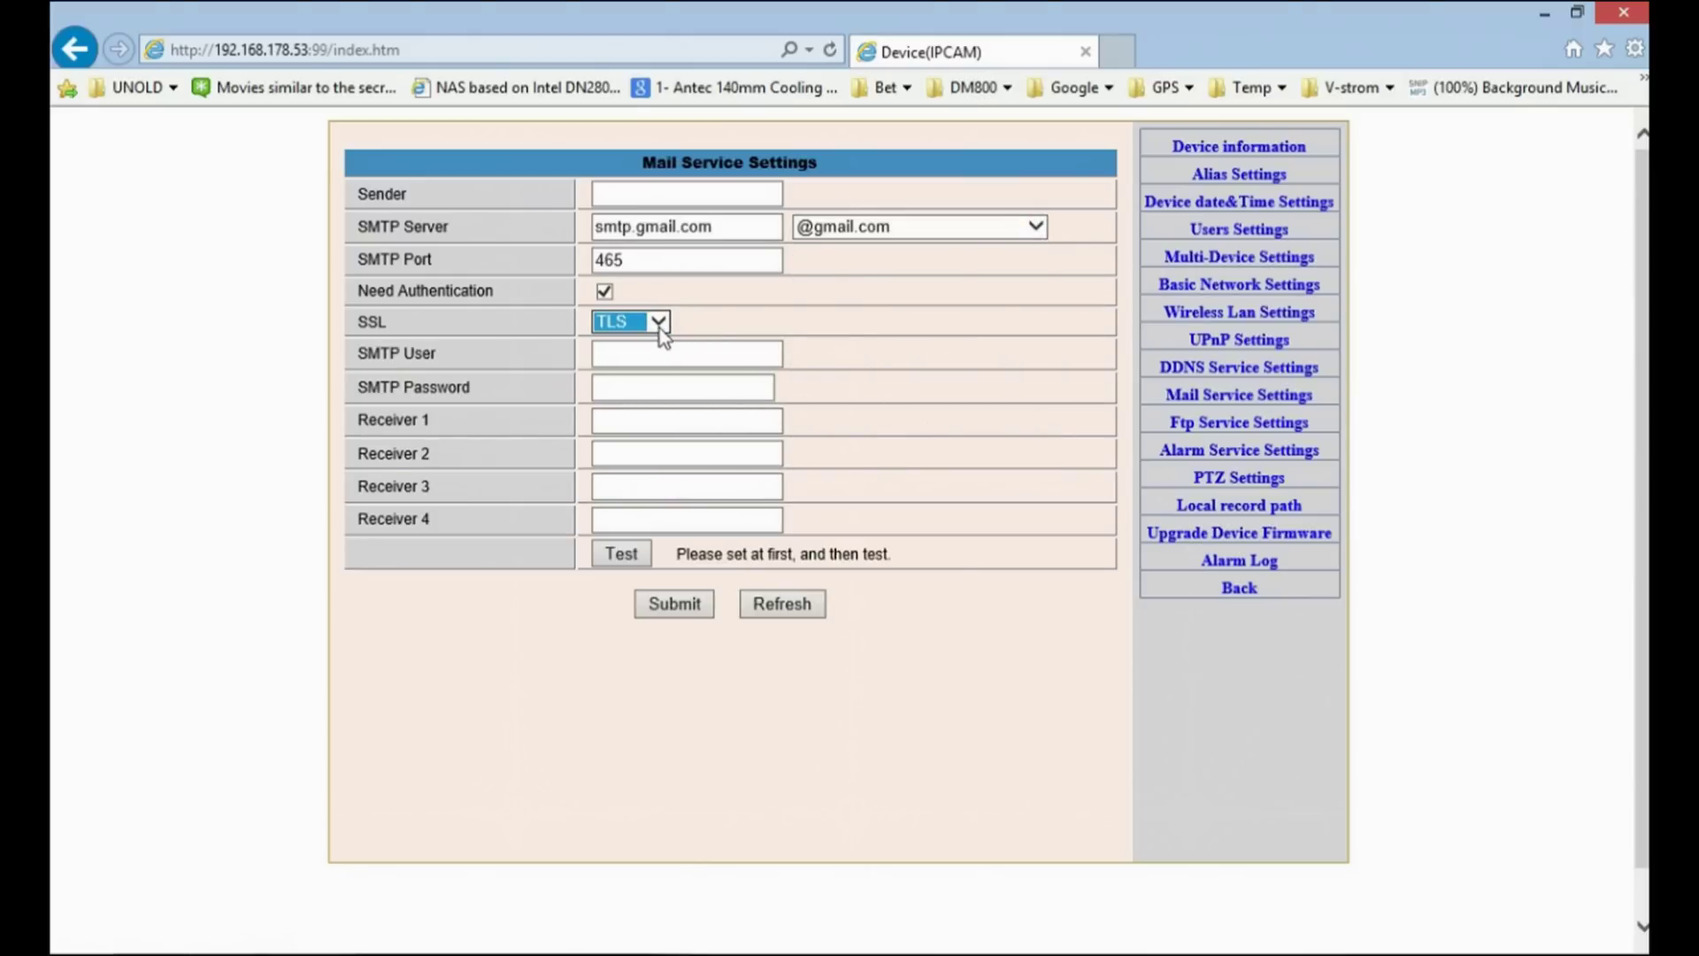
click(1239, 425)
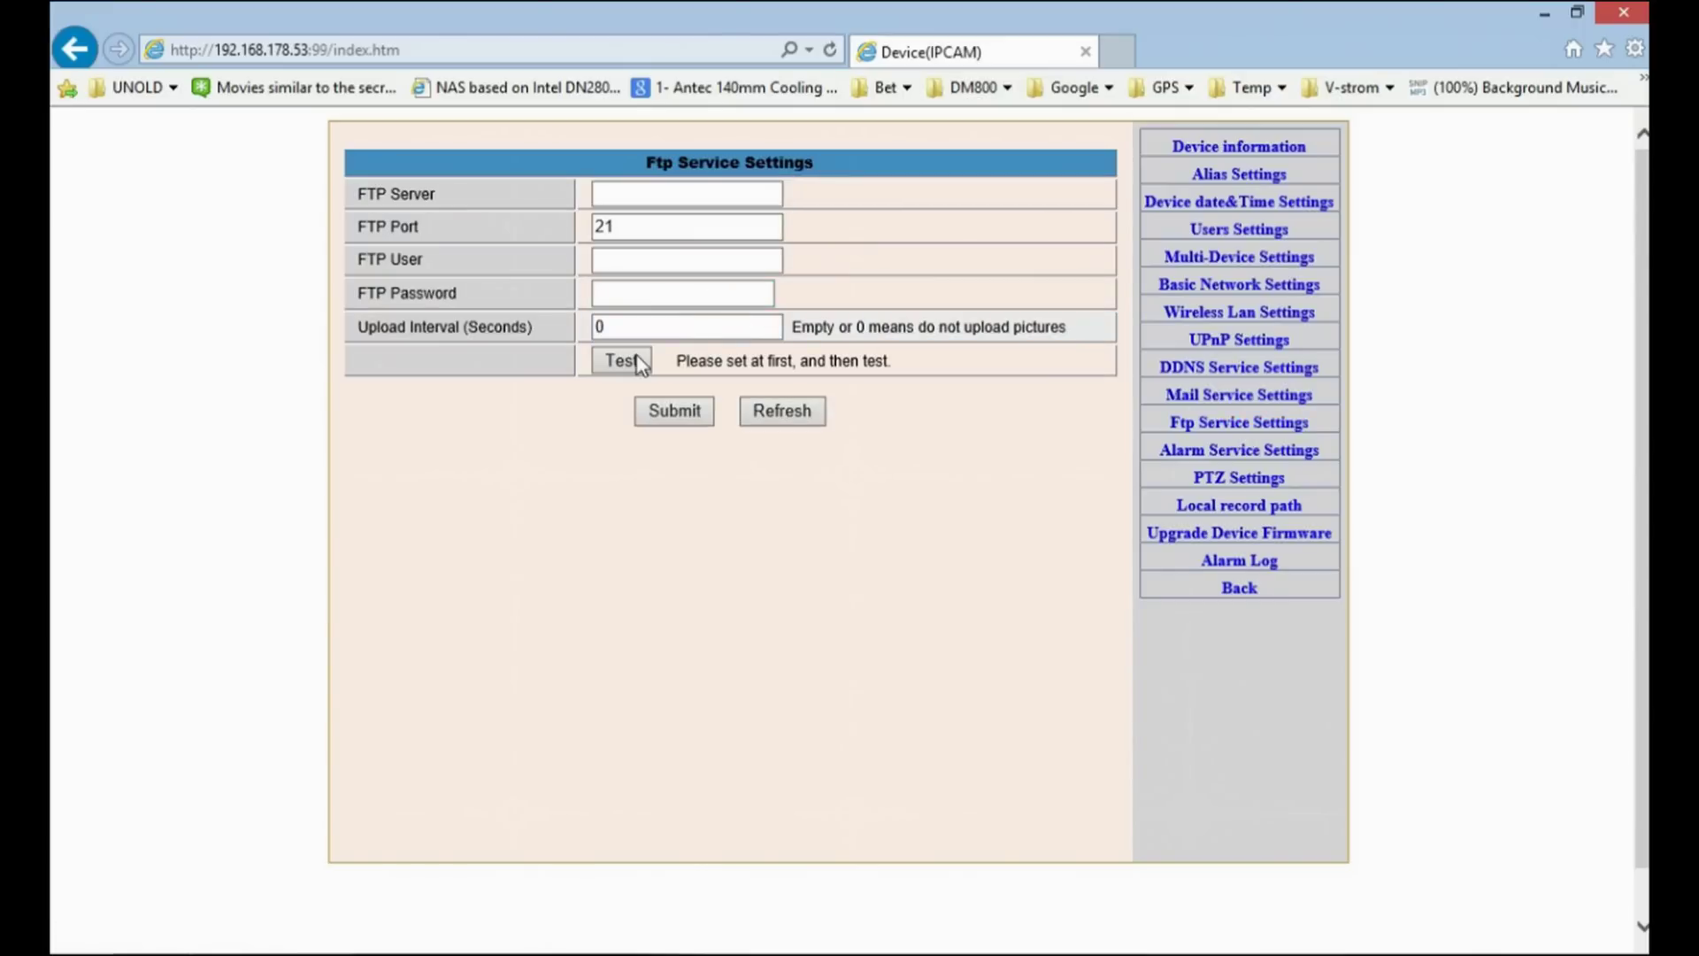
- Arm motion detection in the Alarm Service Settings and check its sensibility, preset linkage and image upload options
click(1273, 453)
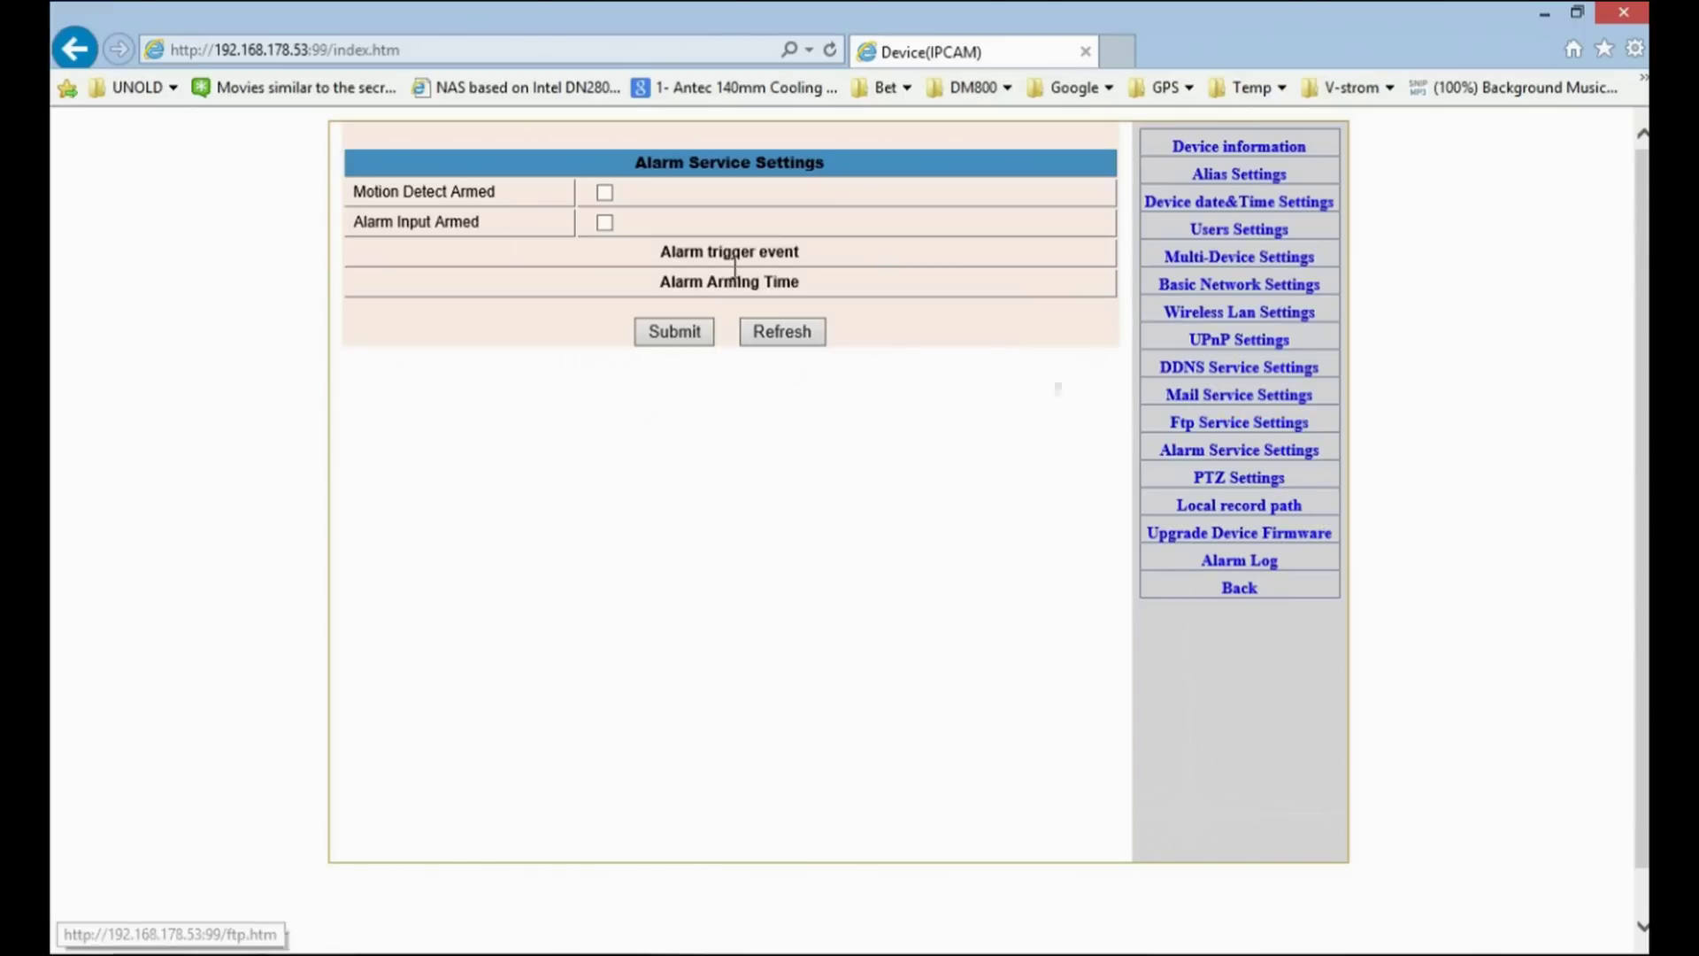
click(605, 193)
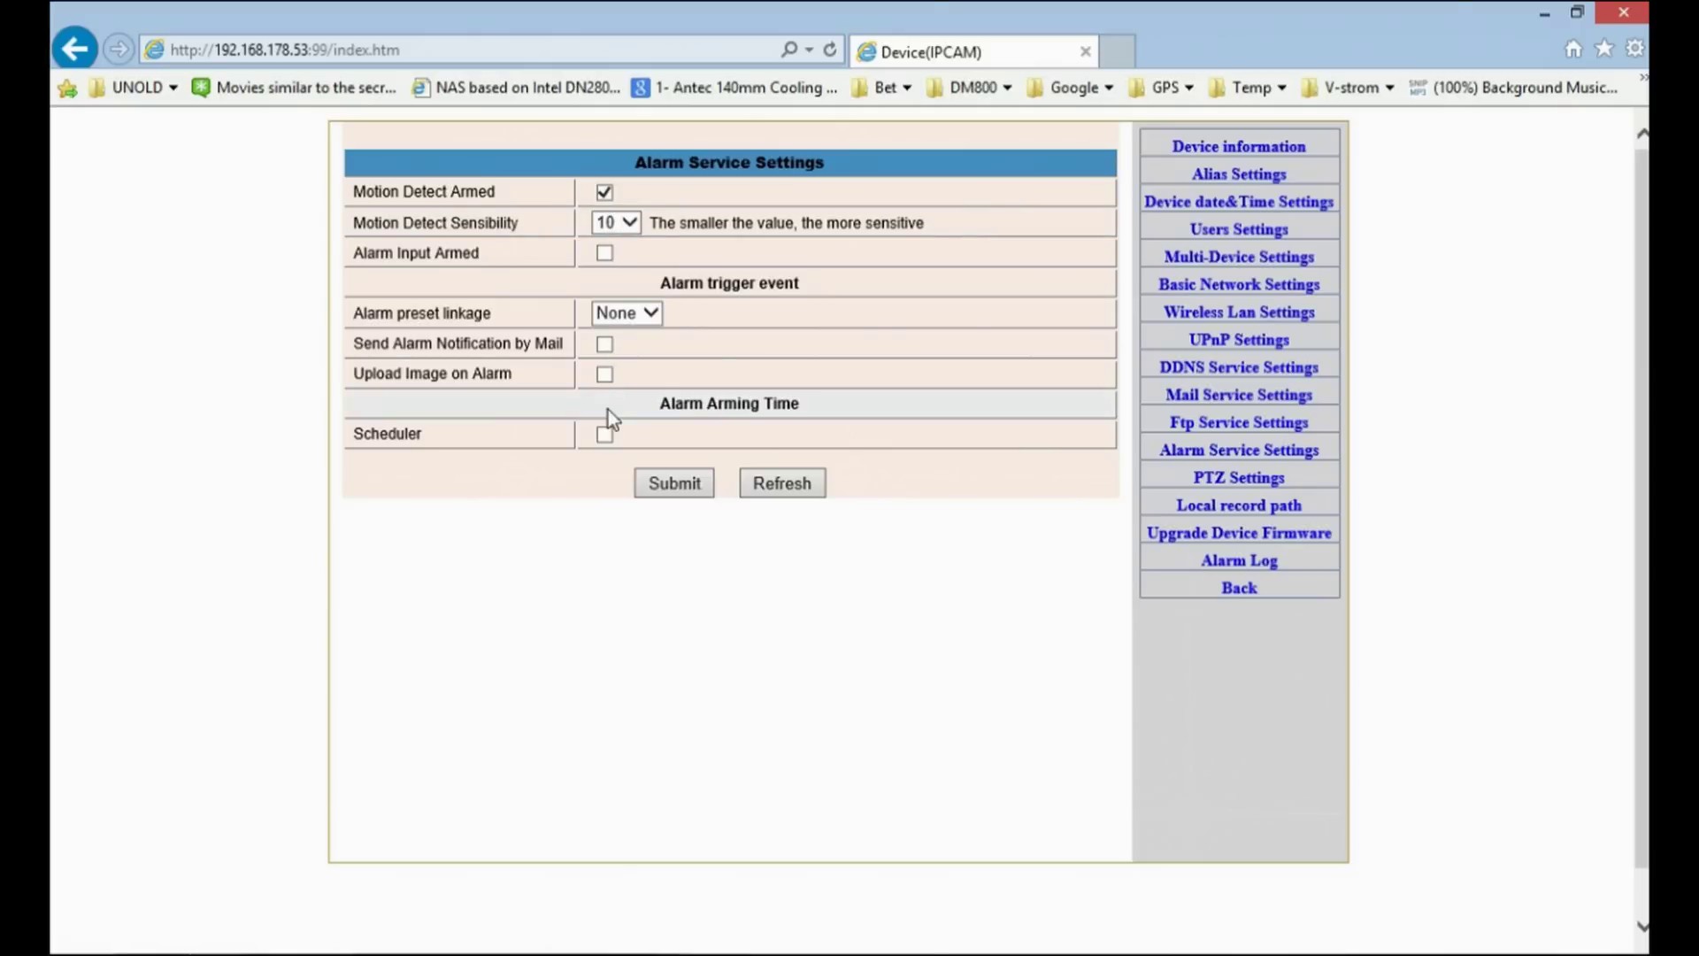
click(617, 222)
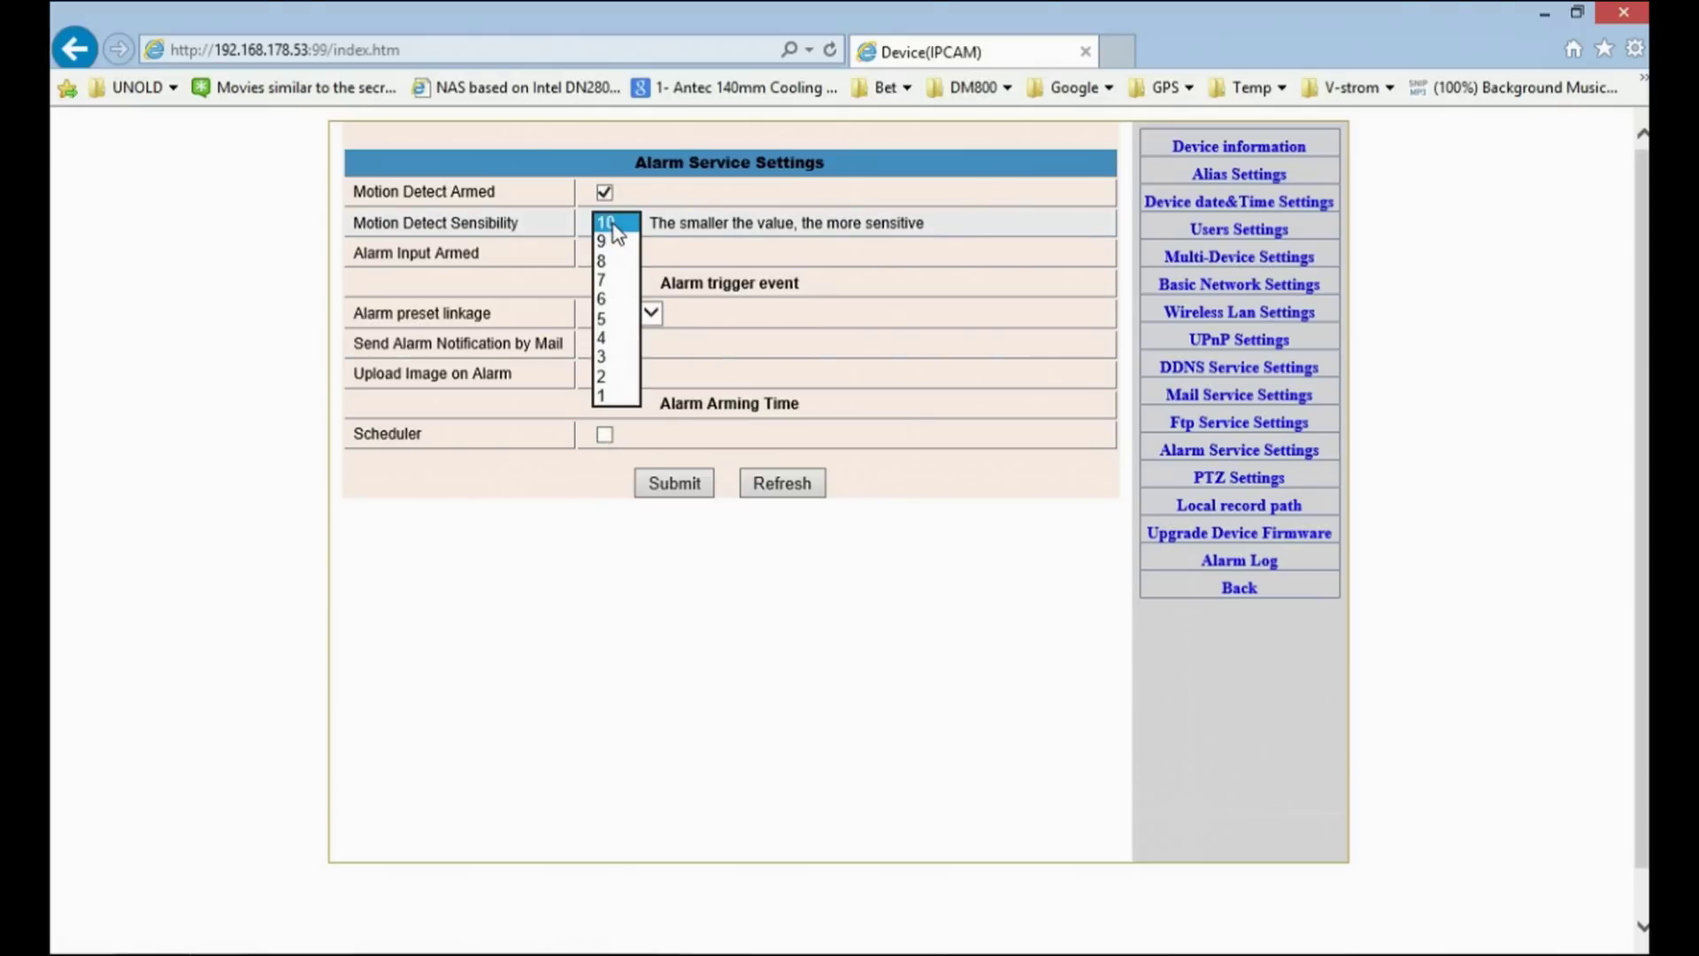
click(953, 225)
click(653, 313)
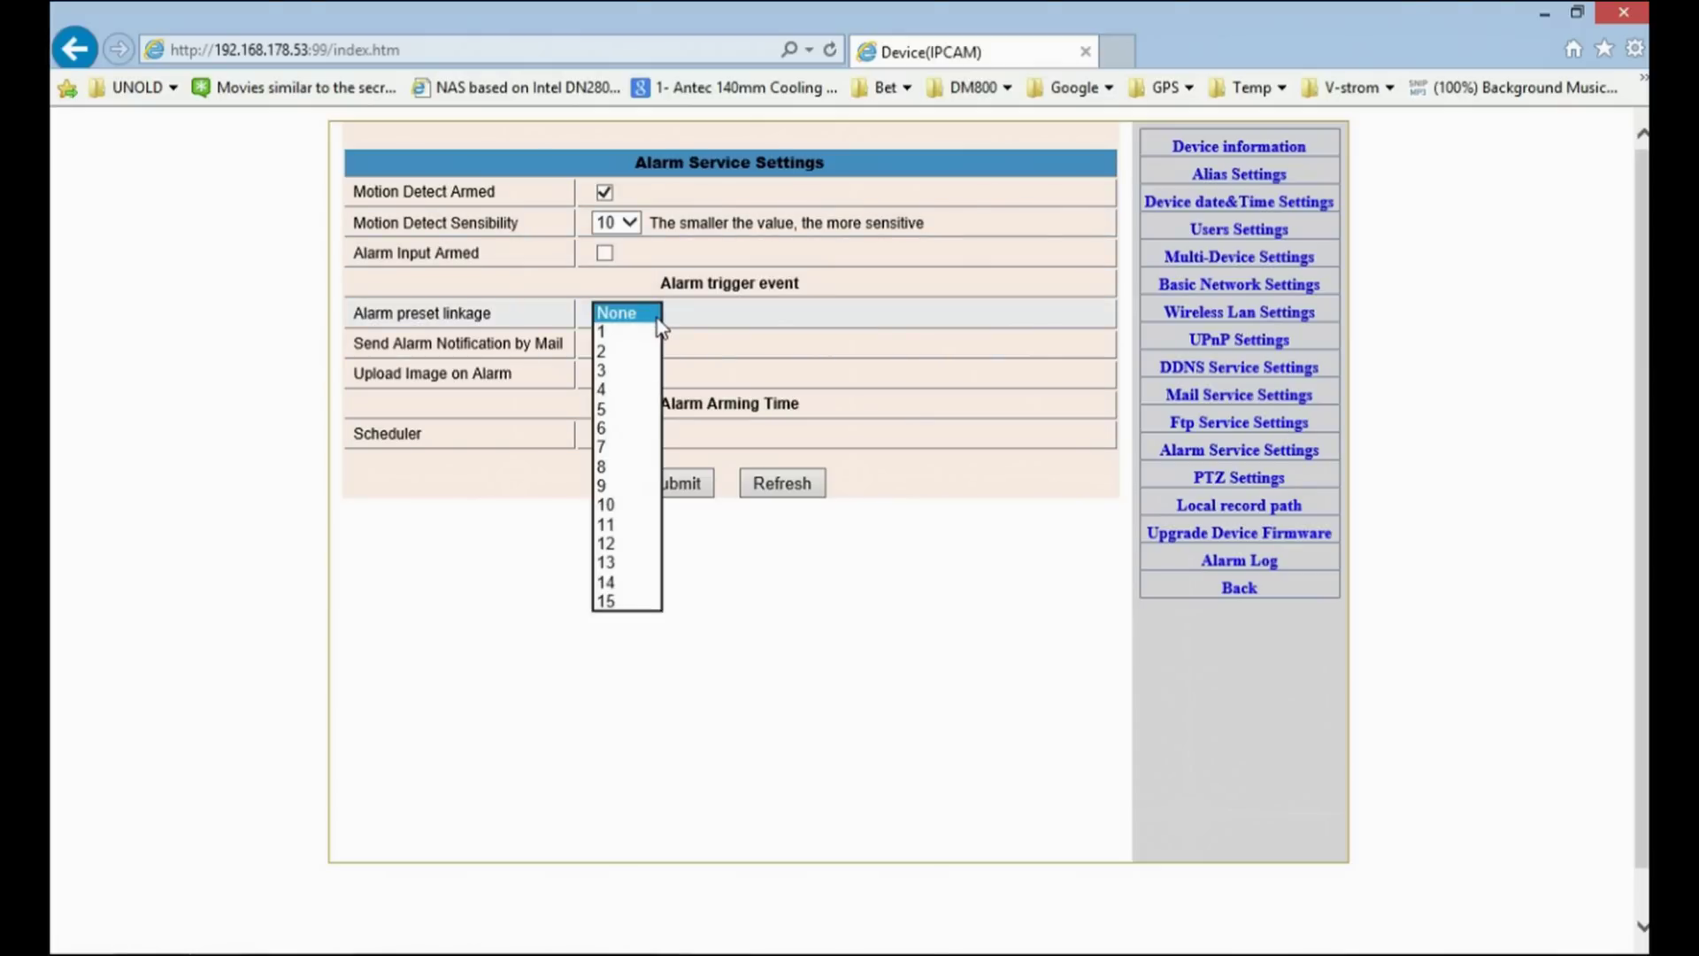
click(957, 353)
click(608, 379)
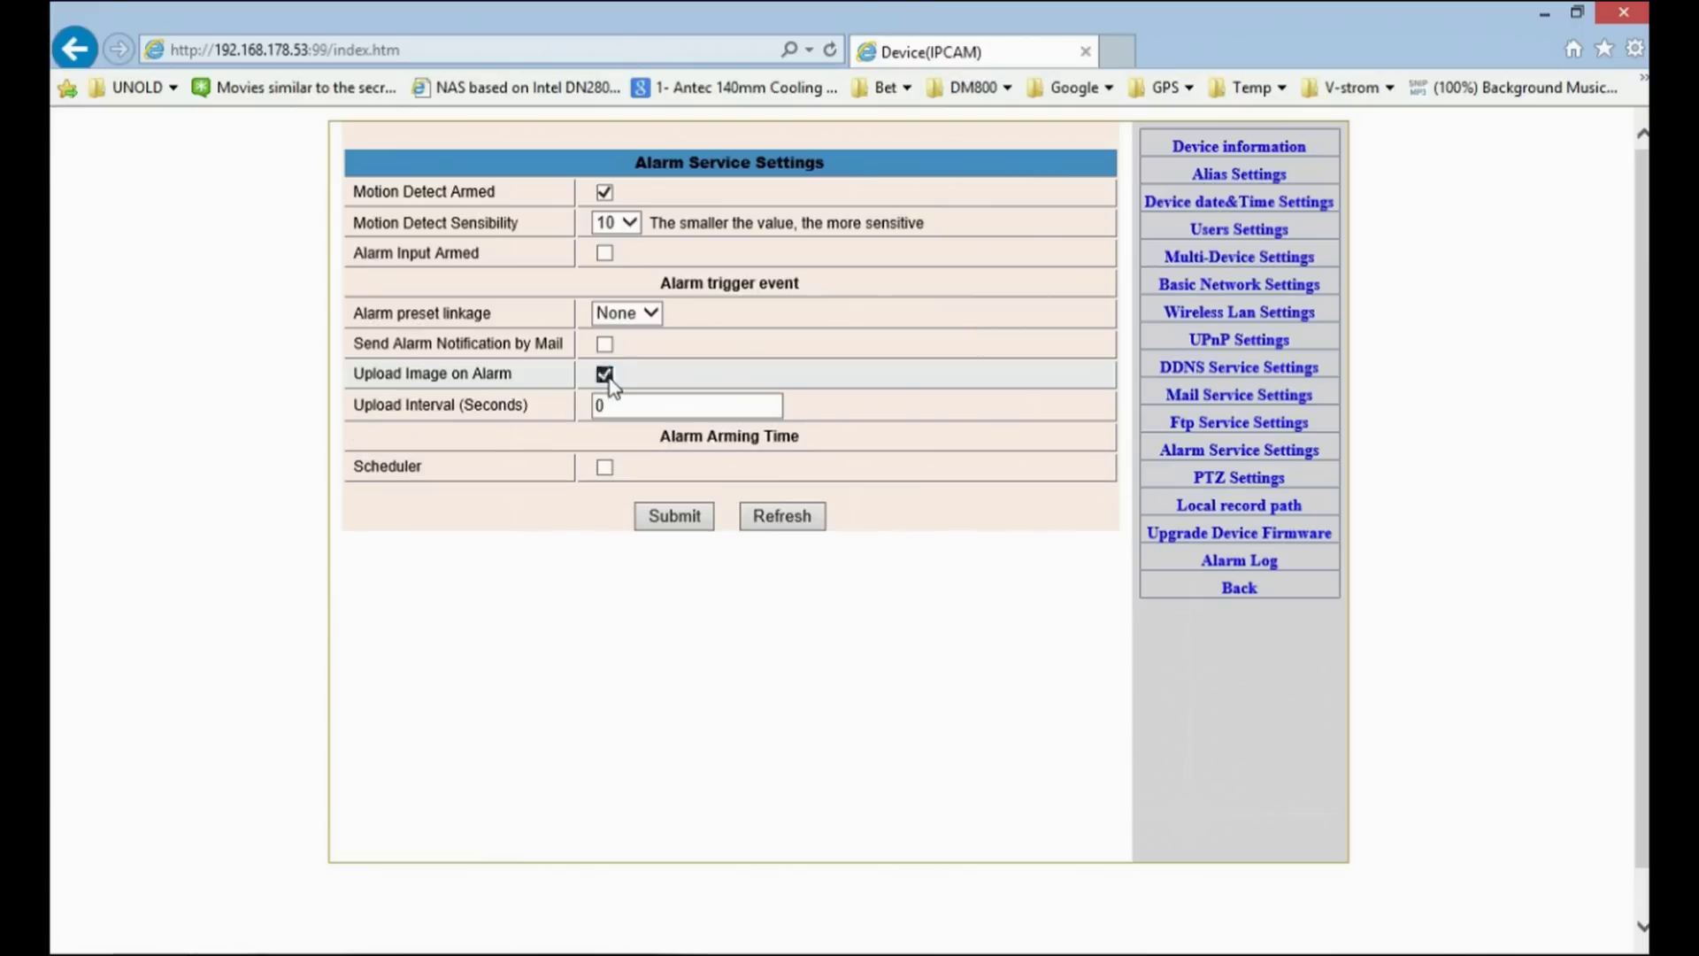
click(609, 379)
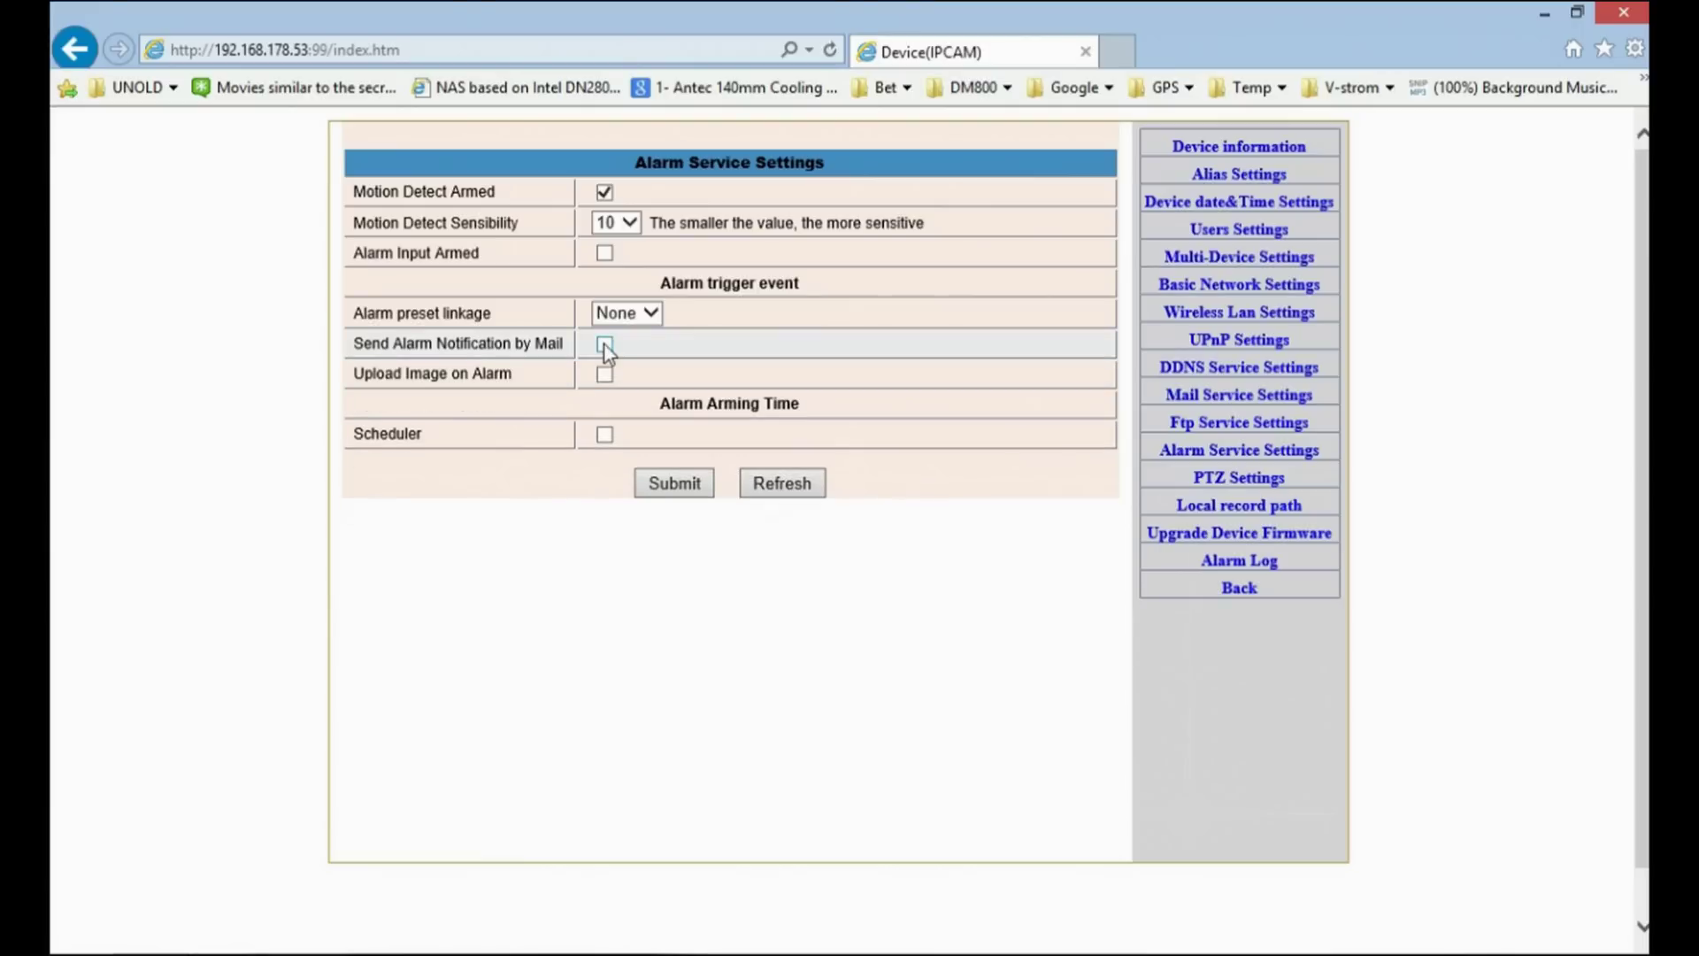
- Arm the alarm input and check the available Trigger Level choices
click(605, 254)
click(655, 282)
click(656, 281)
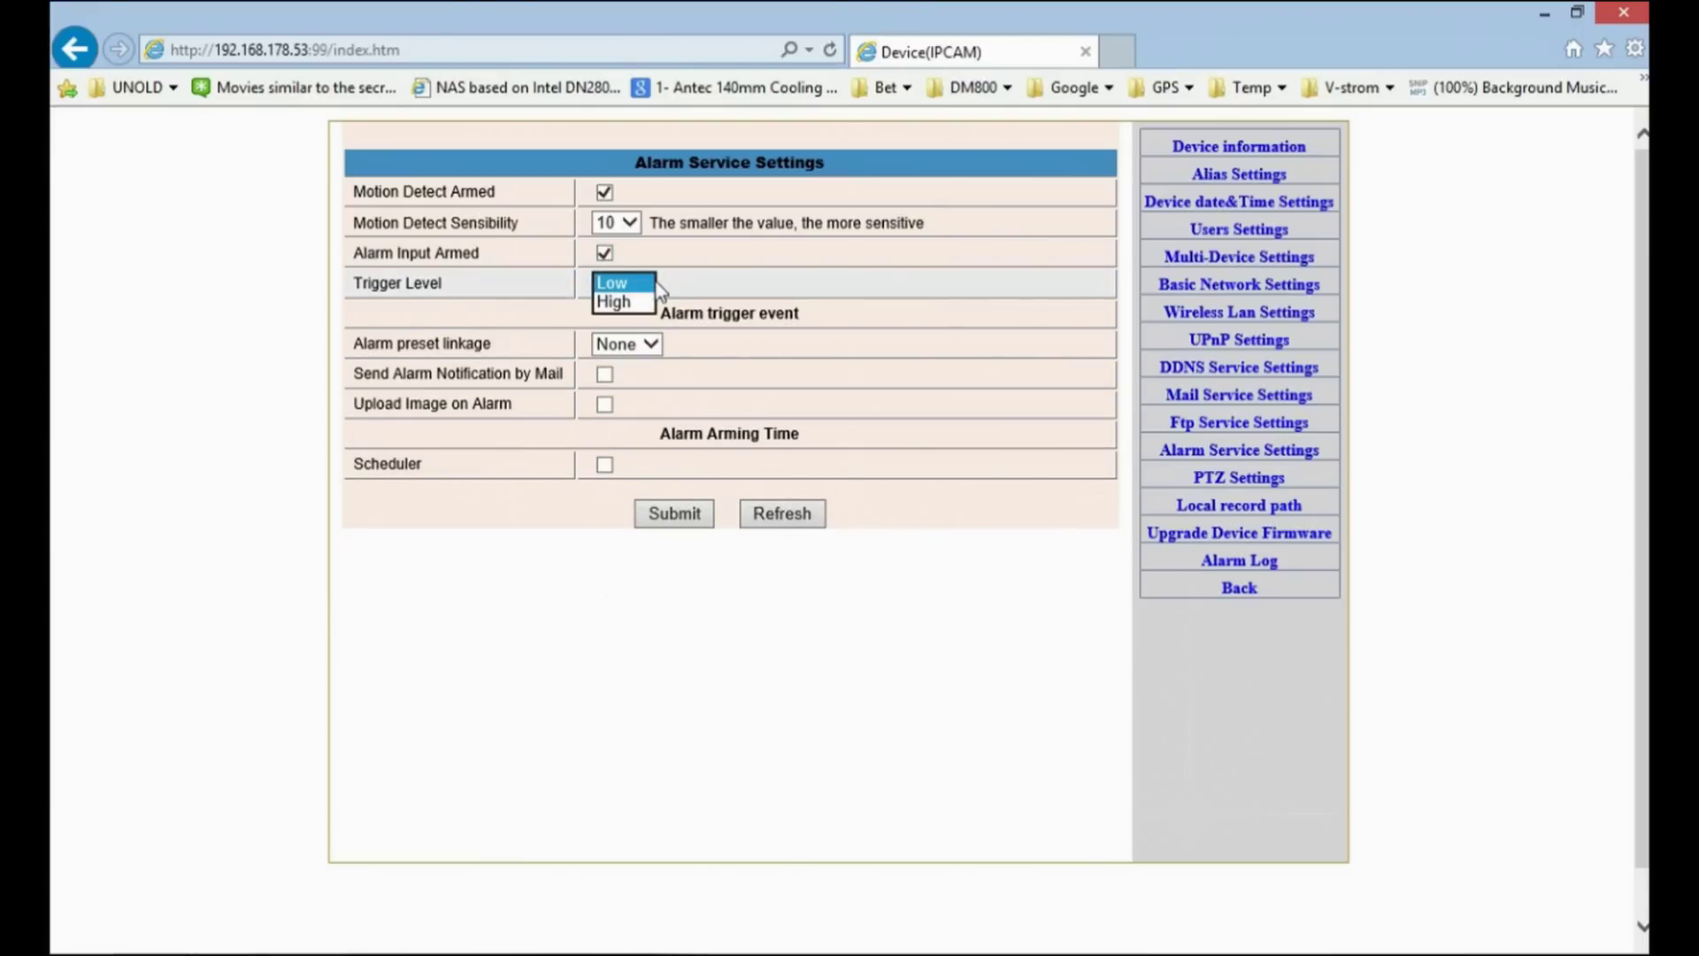
- Enable the alarm Scheduler, try marking time slots on Tuesday, Wednesday and Thursday, and clear them by toggling select all
click(605, 464)
click(575, 610)
click(597, 613)
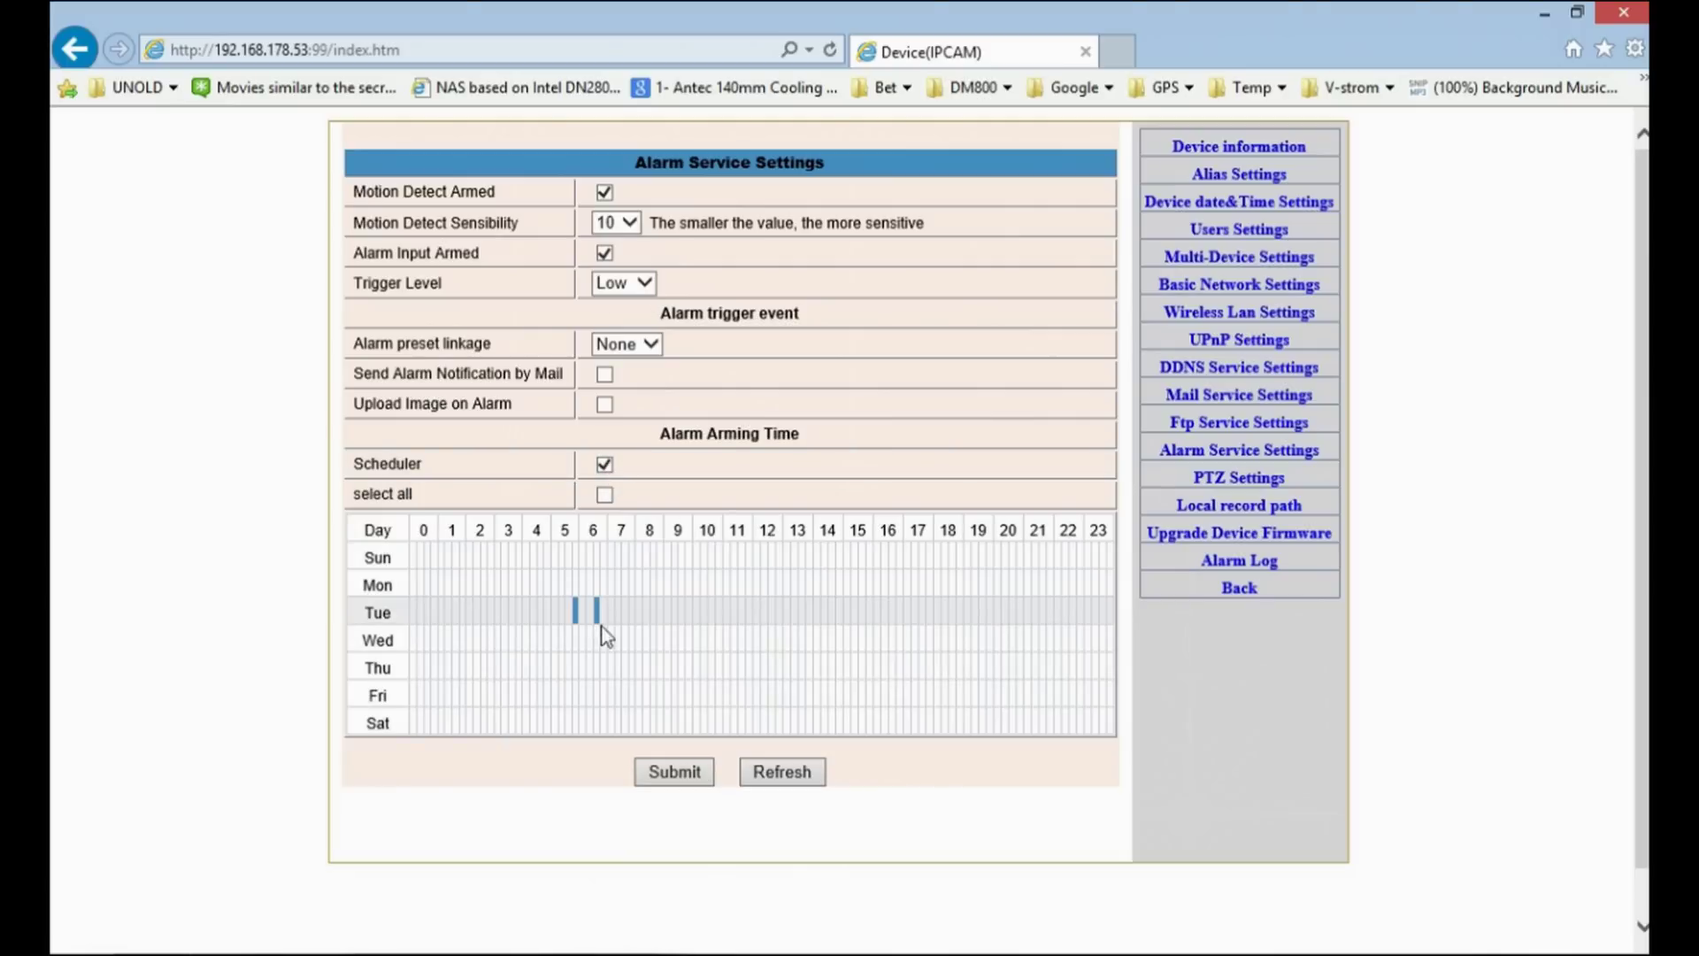
click(611, 639)
click(719, 665)
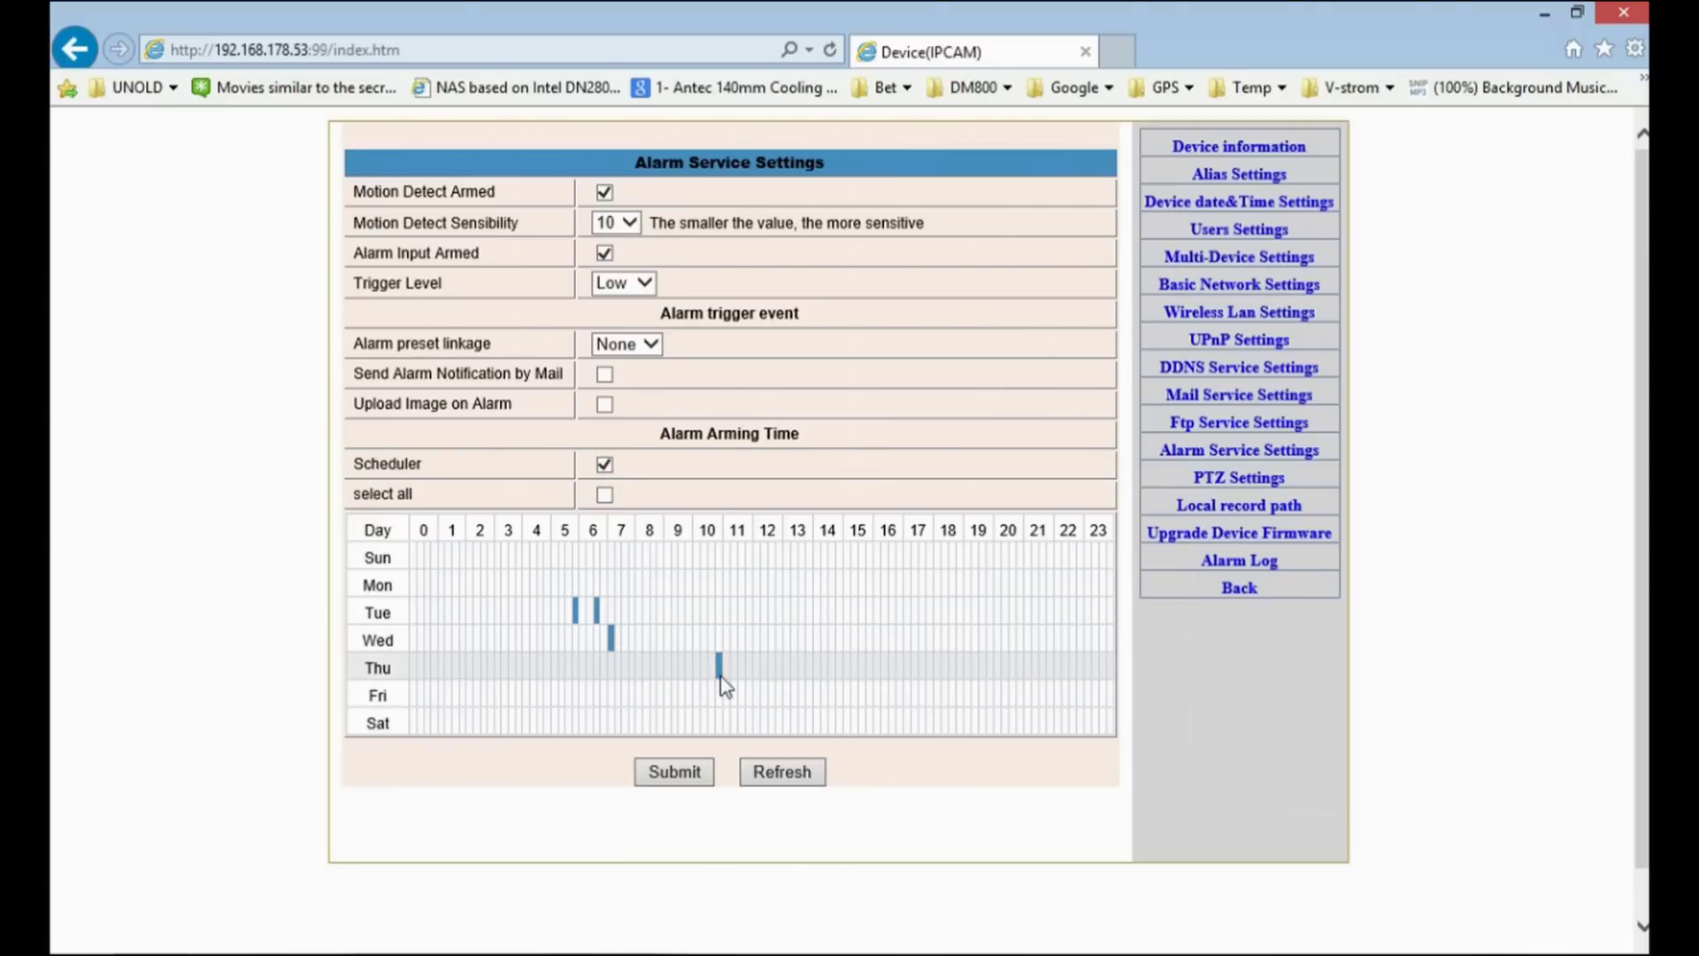
click(606, 494)
click(605, 495)
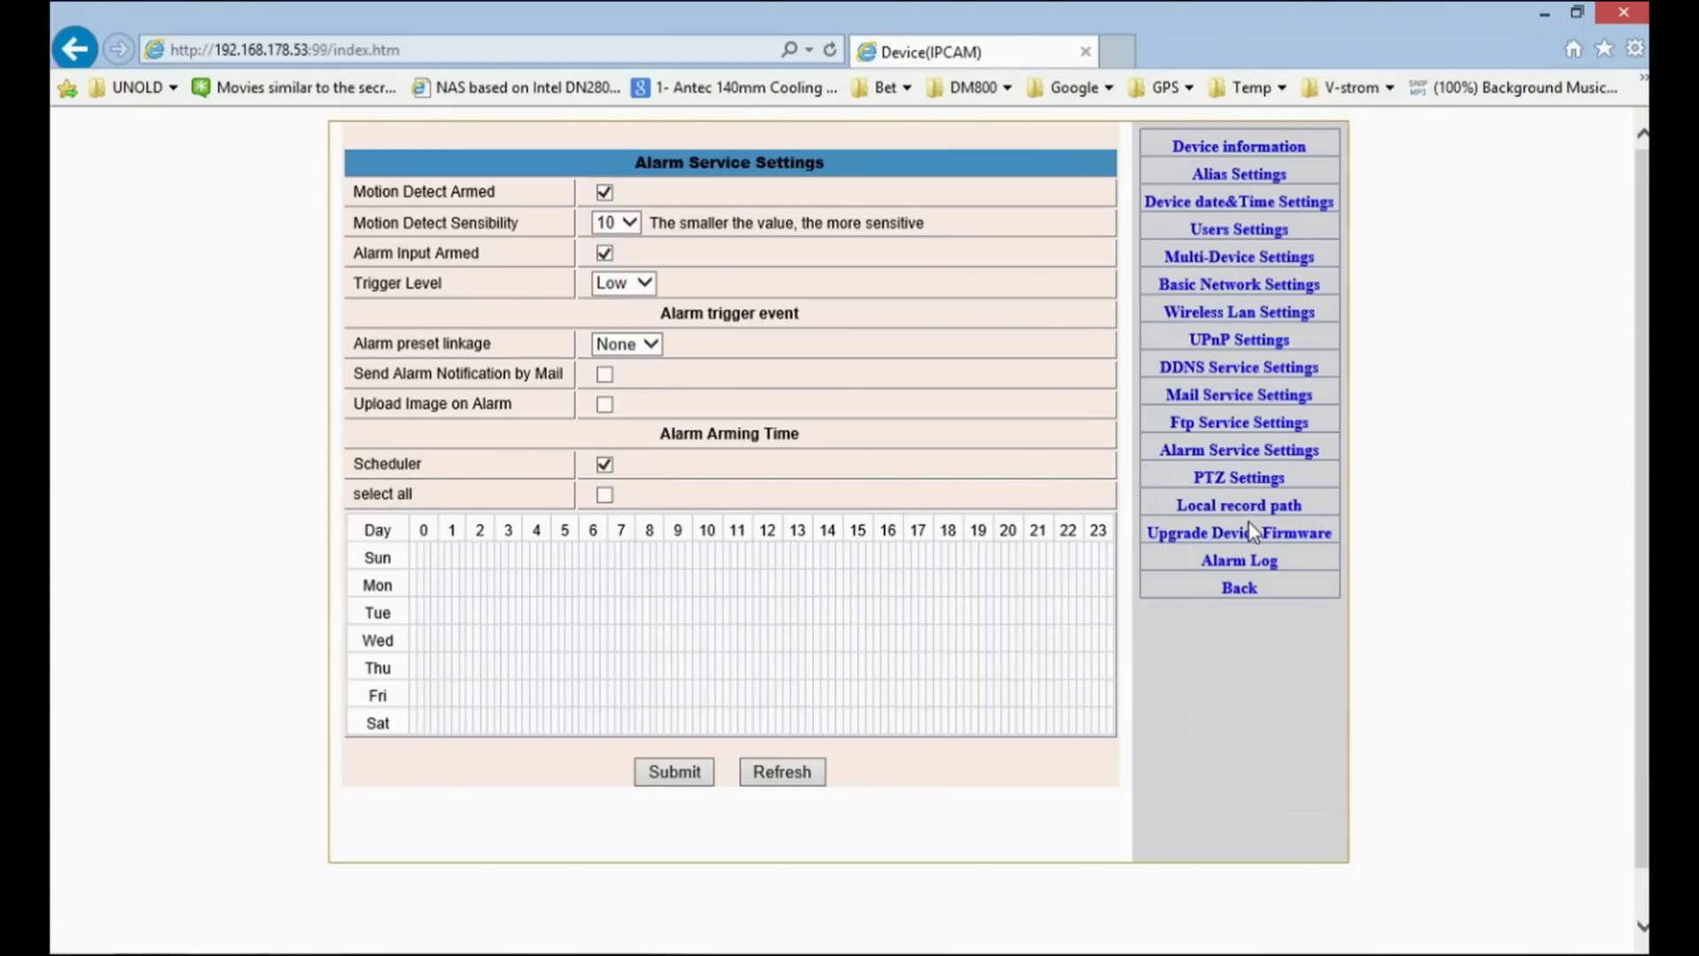
- View the PTZ Settings and check the choices for Call Preset on boot, PTZ speed and Cruise Views
click(1251, 482)
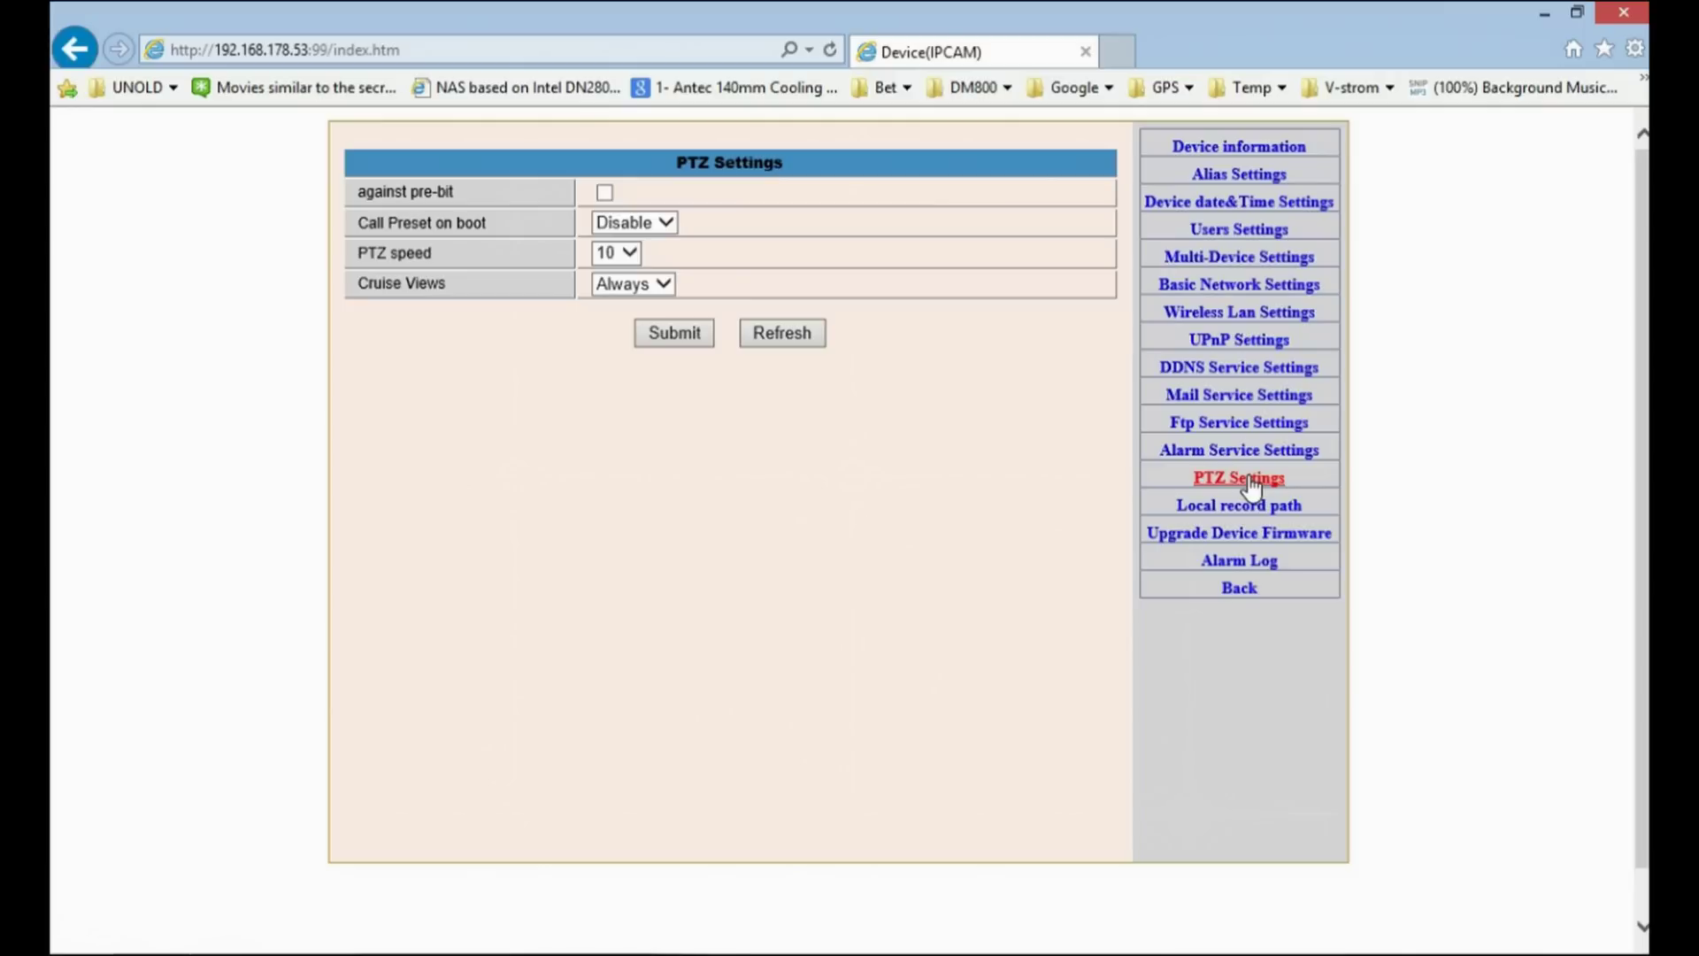
click(626, 225)
click(627, 225)
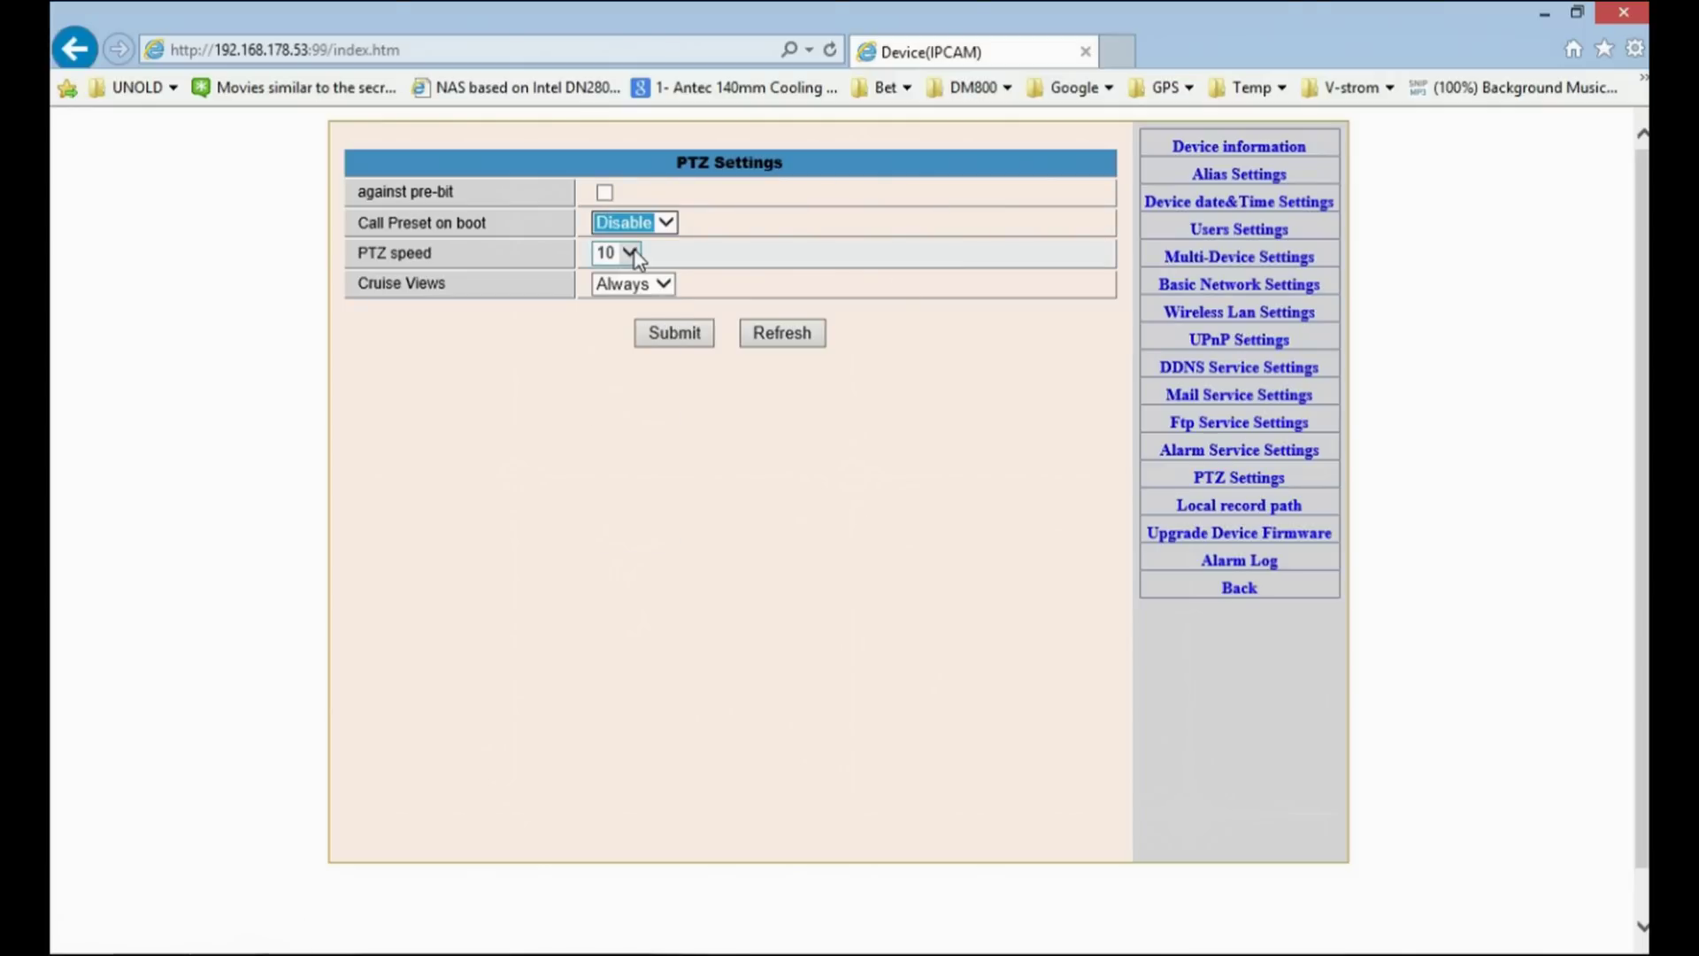
click(629, 253)
click(786, 275)
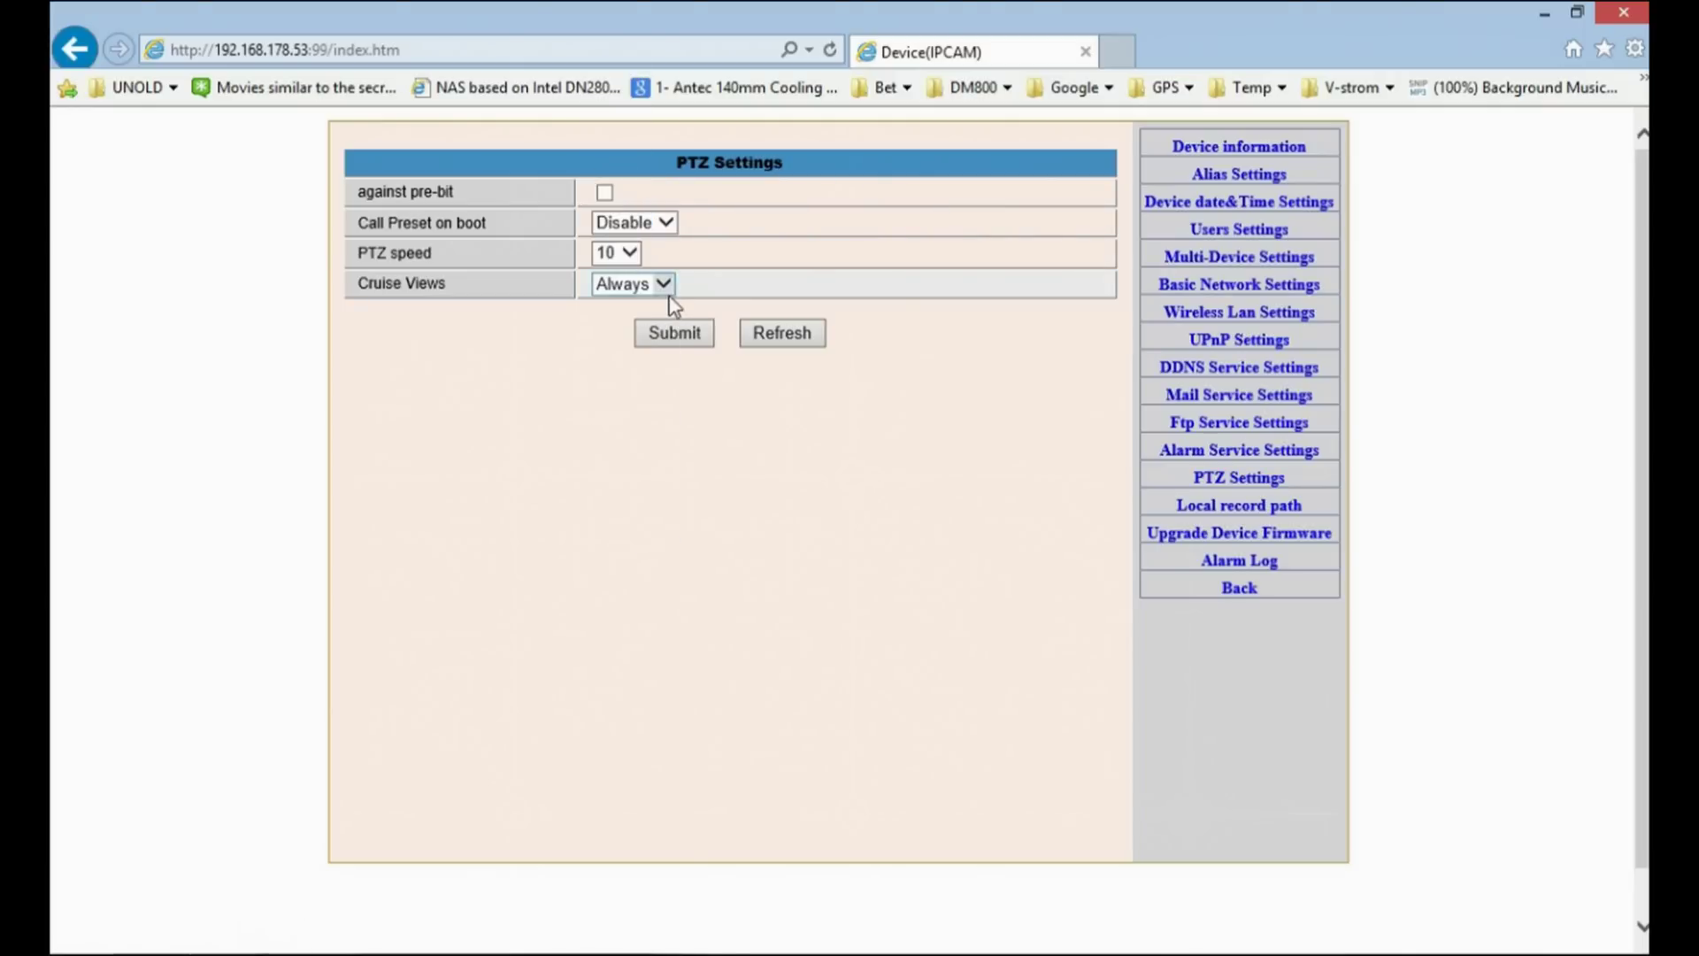
click(664, 283)
click(800, 456)
- View the Local record path, Upgrade Device Firmware and Alarm Log pages, and return to the live camera view
click(1264, 506)
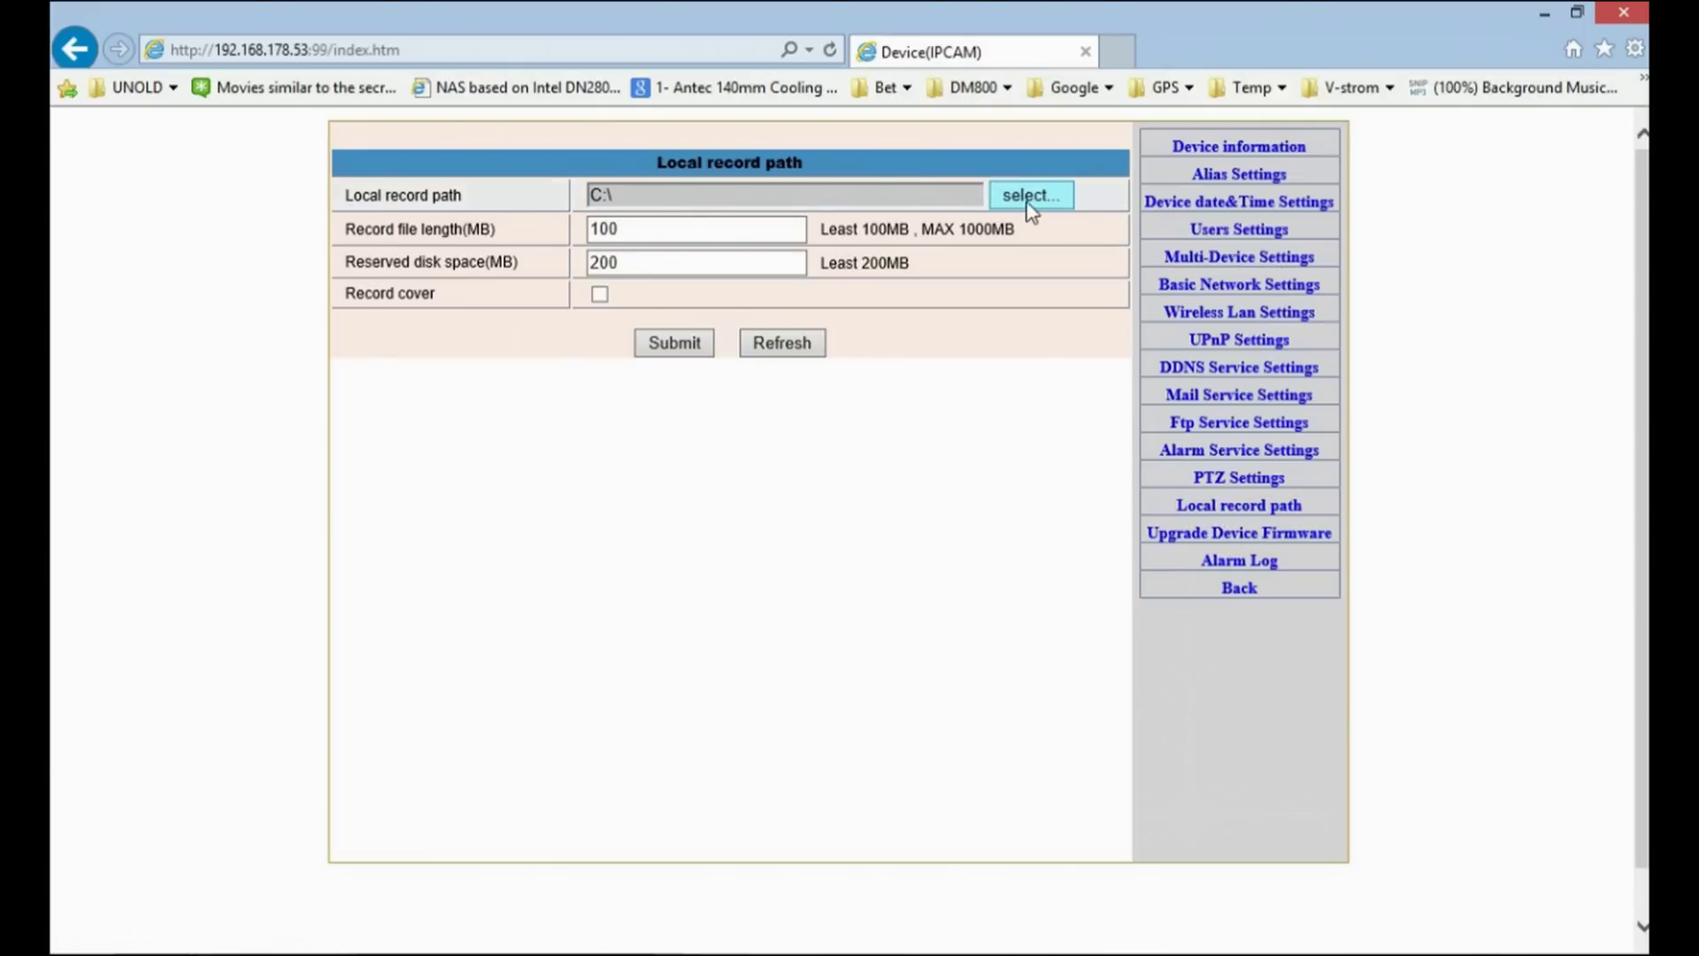
click(1260, 537)
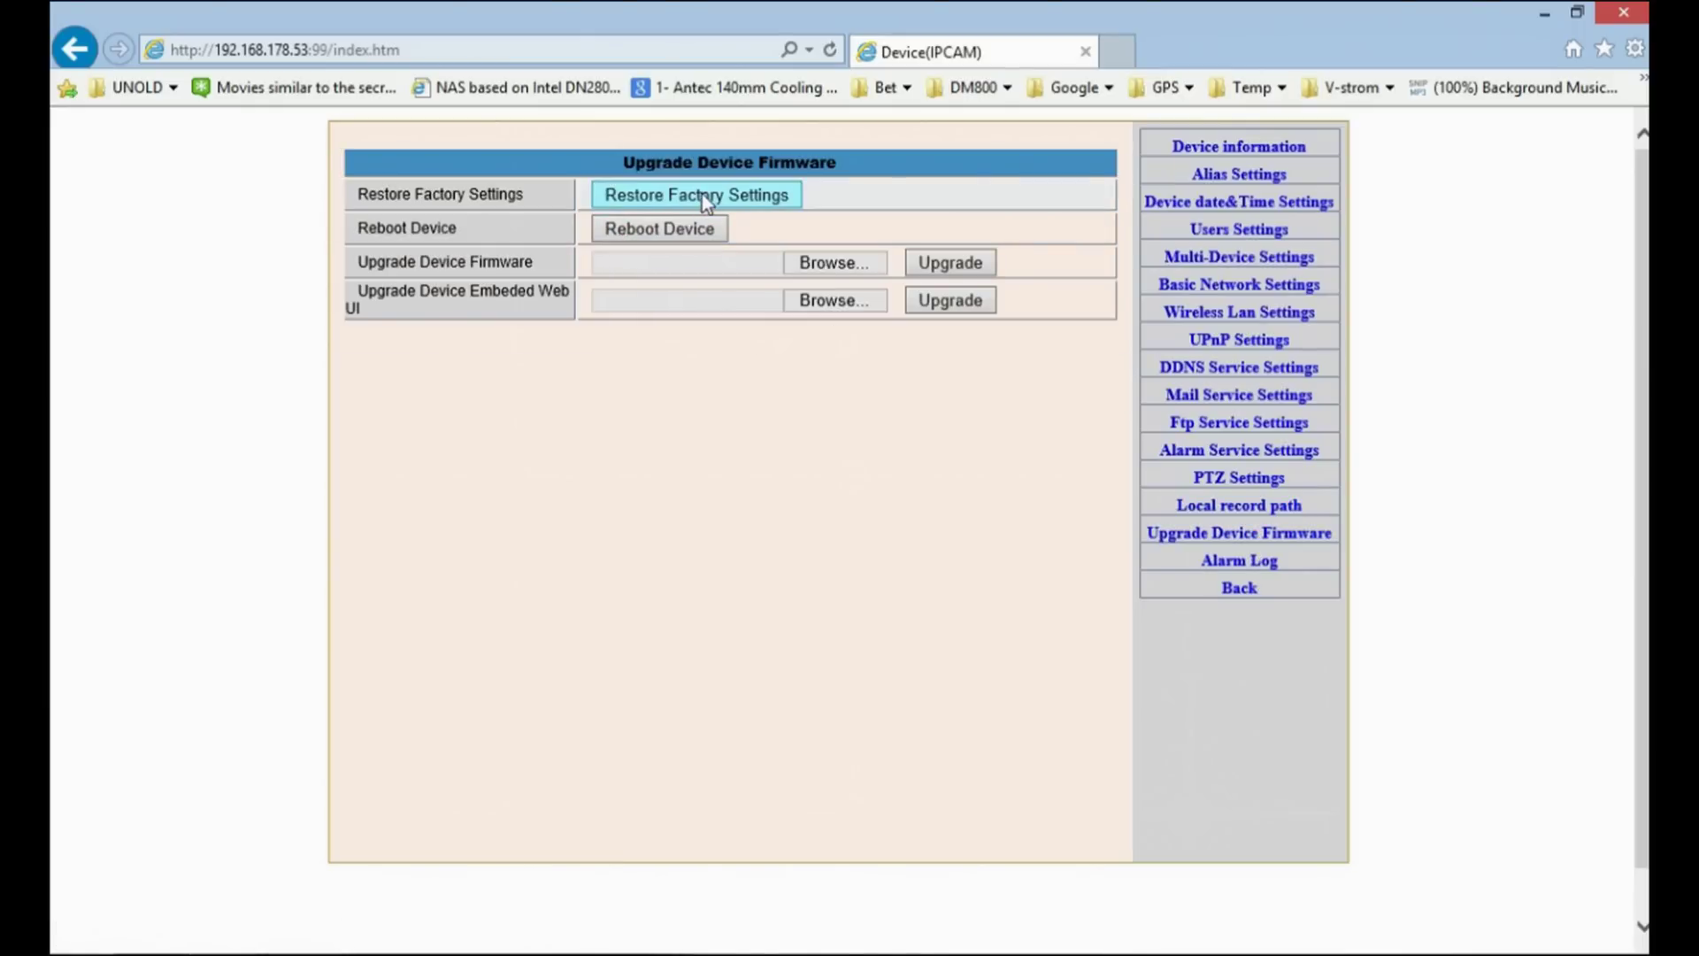
click(1236, 562)
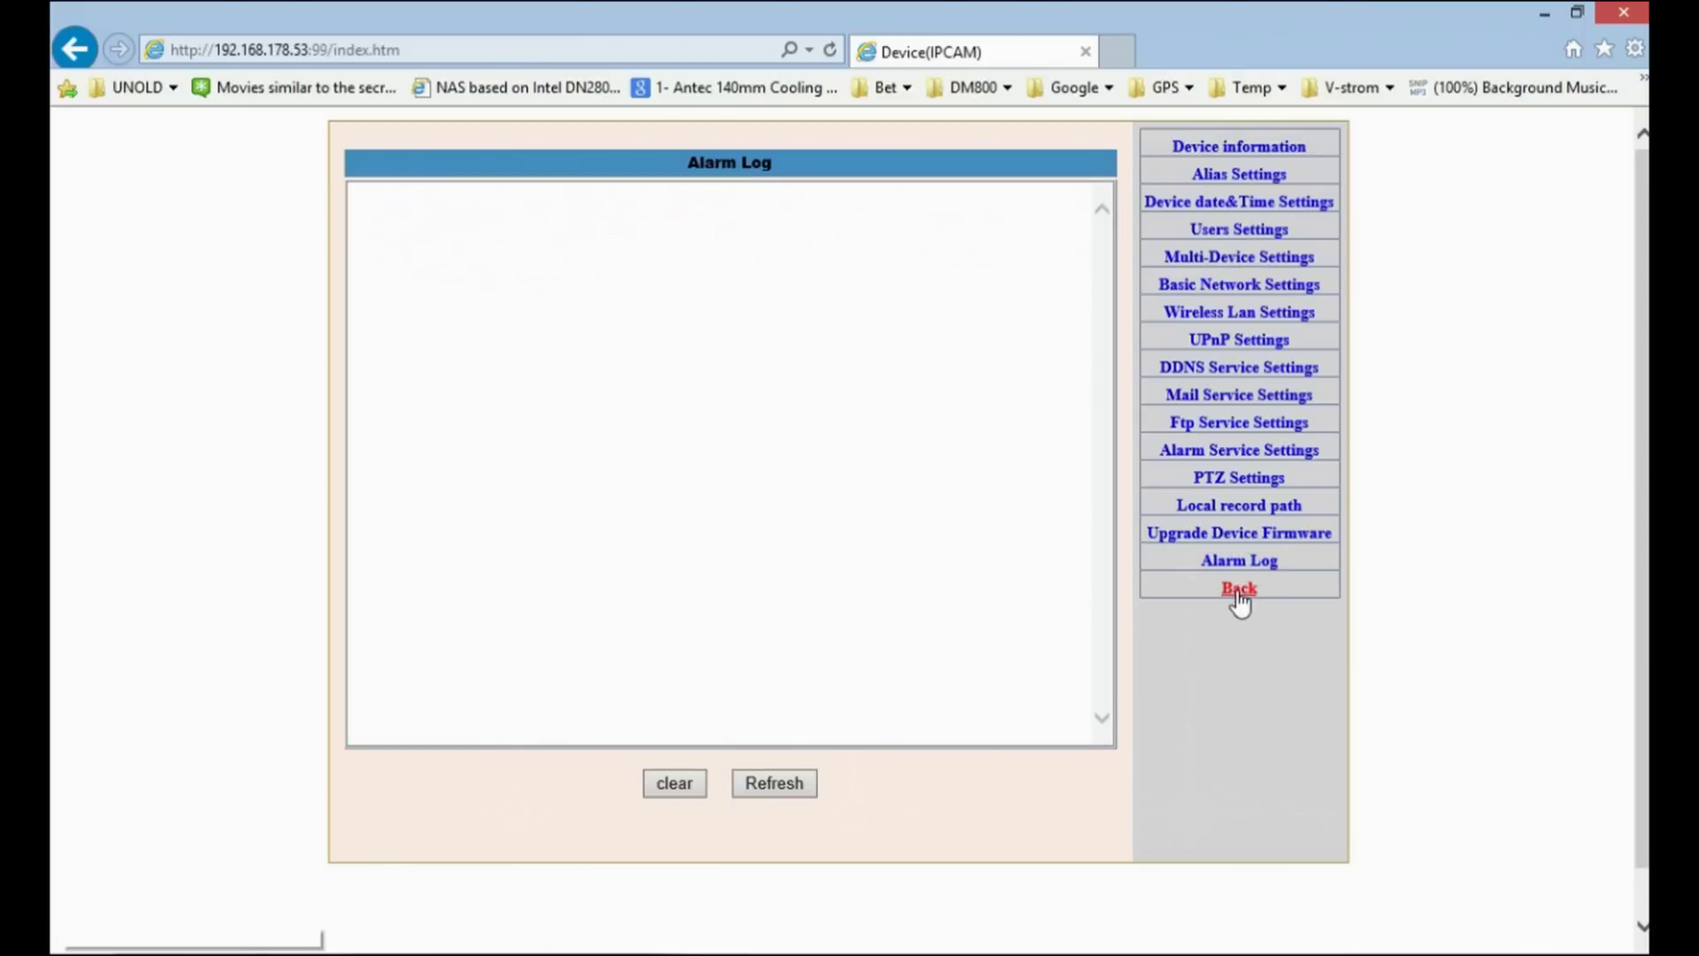
click(1239, 590)
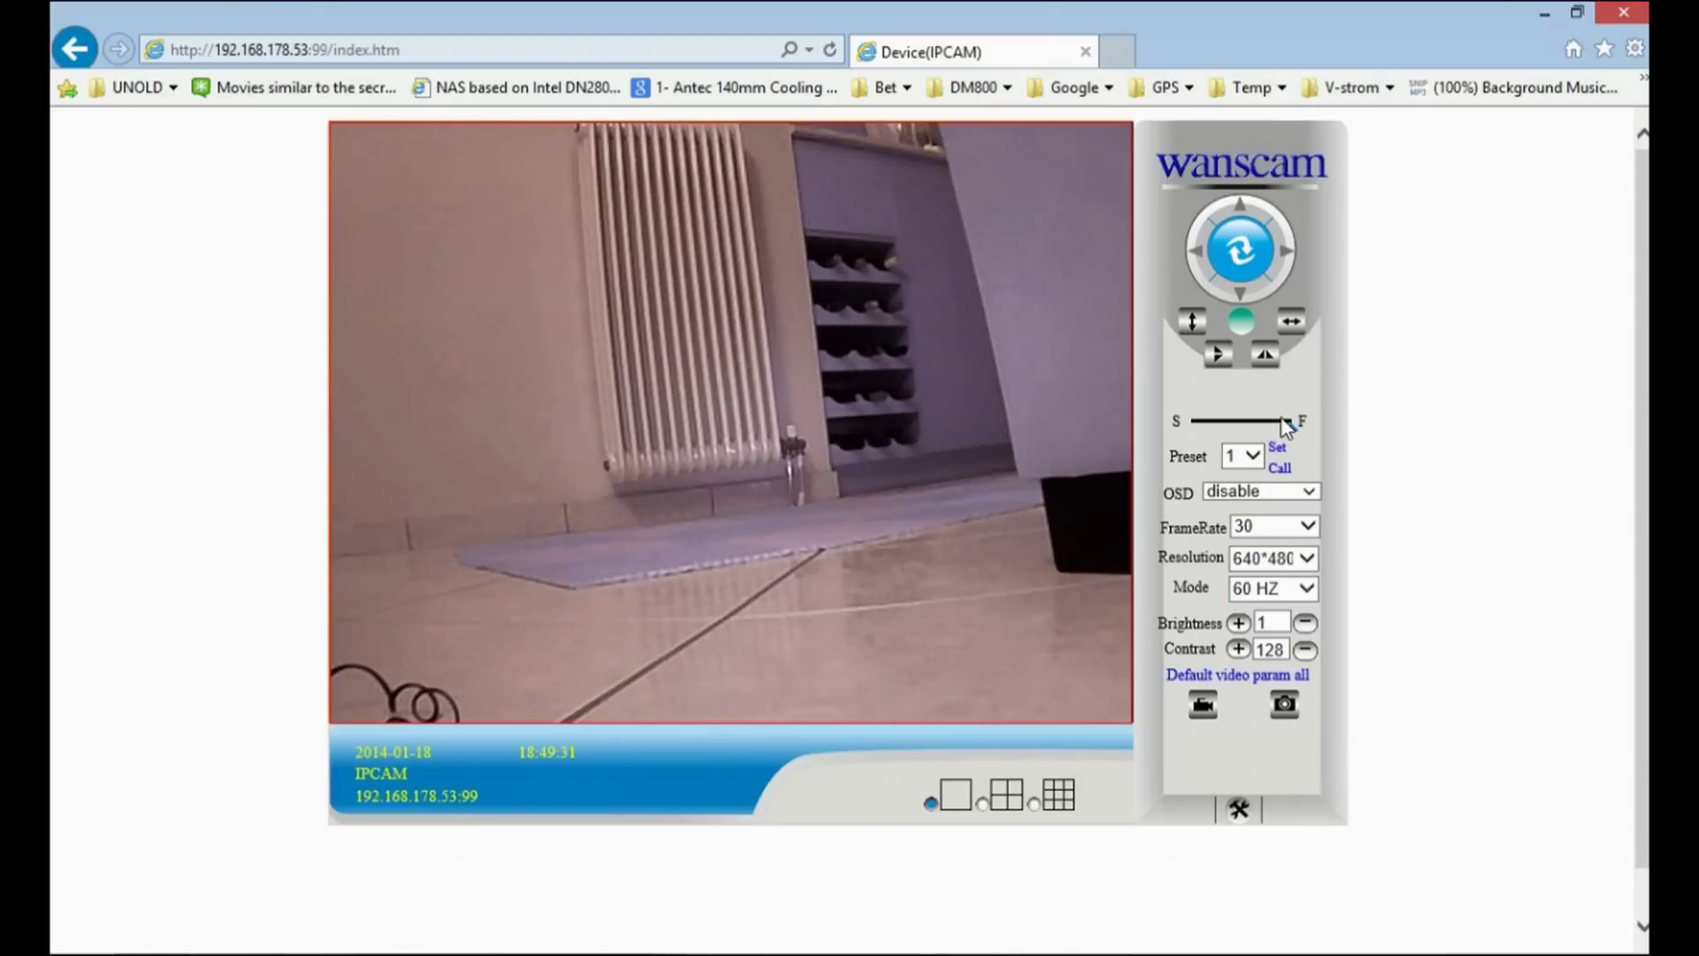
- Check the frame rate choices for the live video, try a frame rate of 1, and set it back to 30
click(1308, 526)
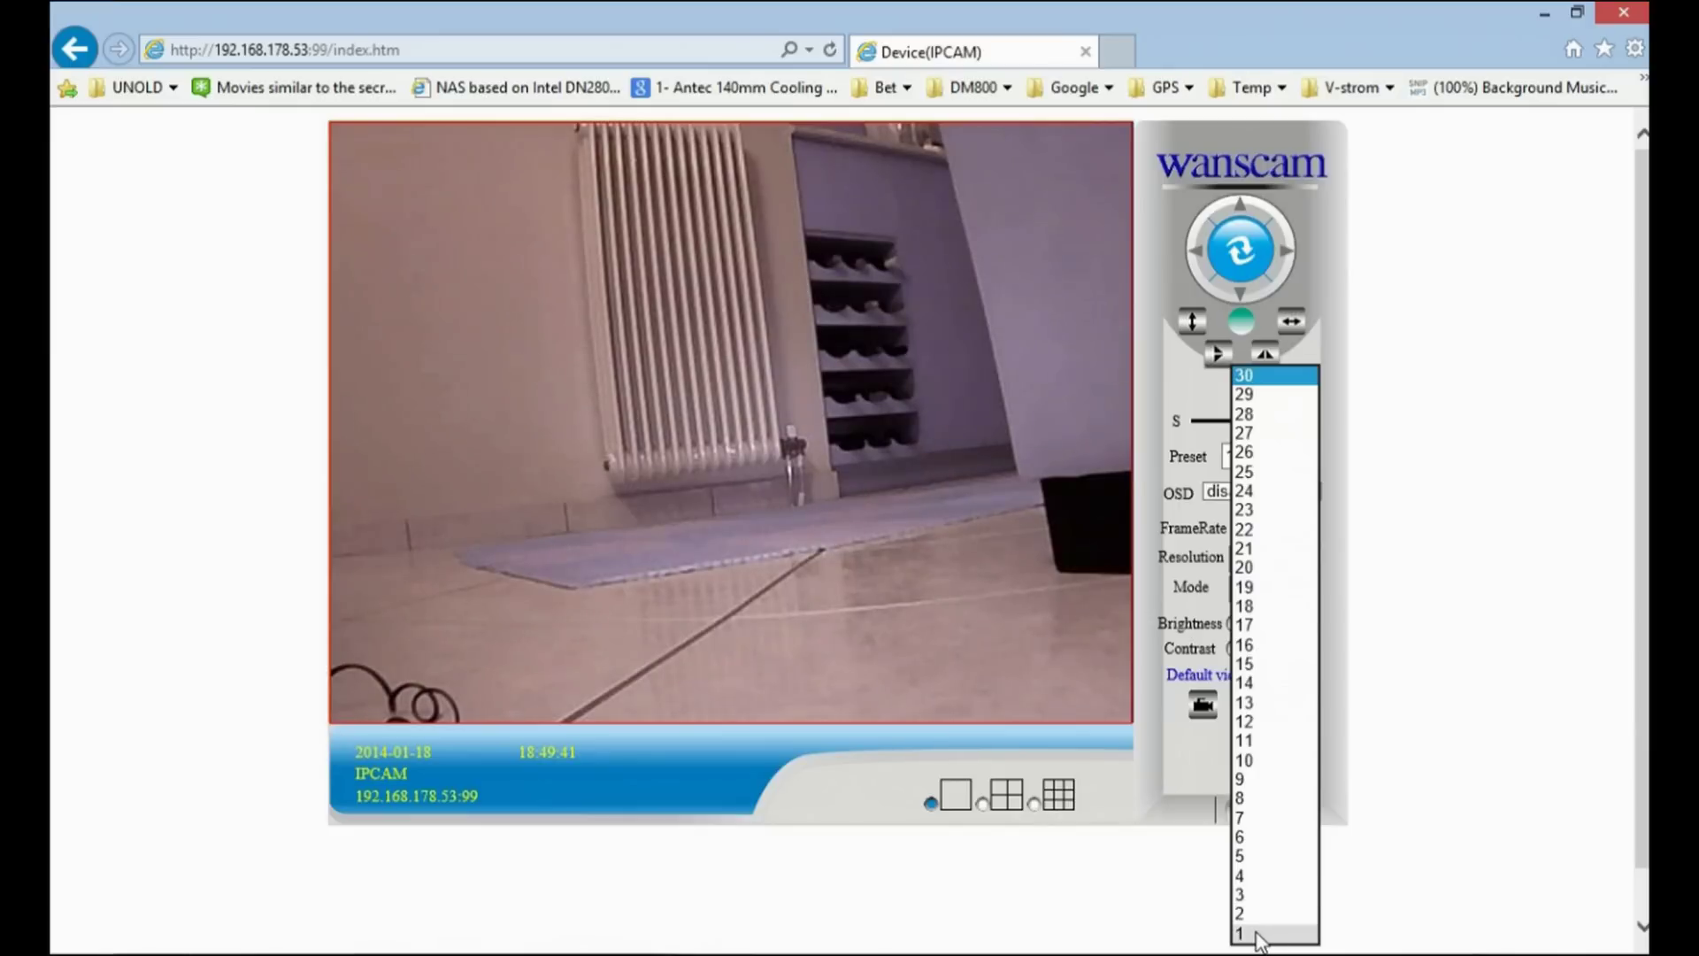
click(1399, 903)
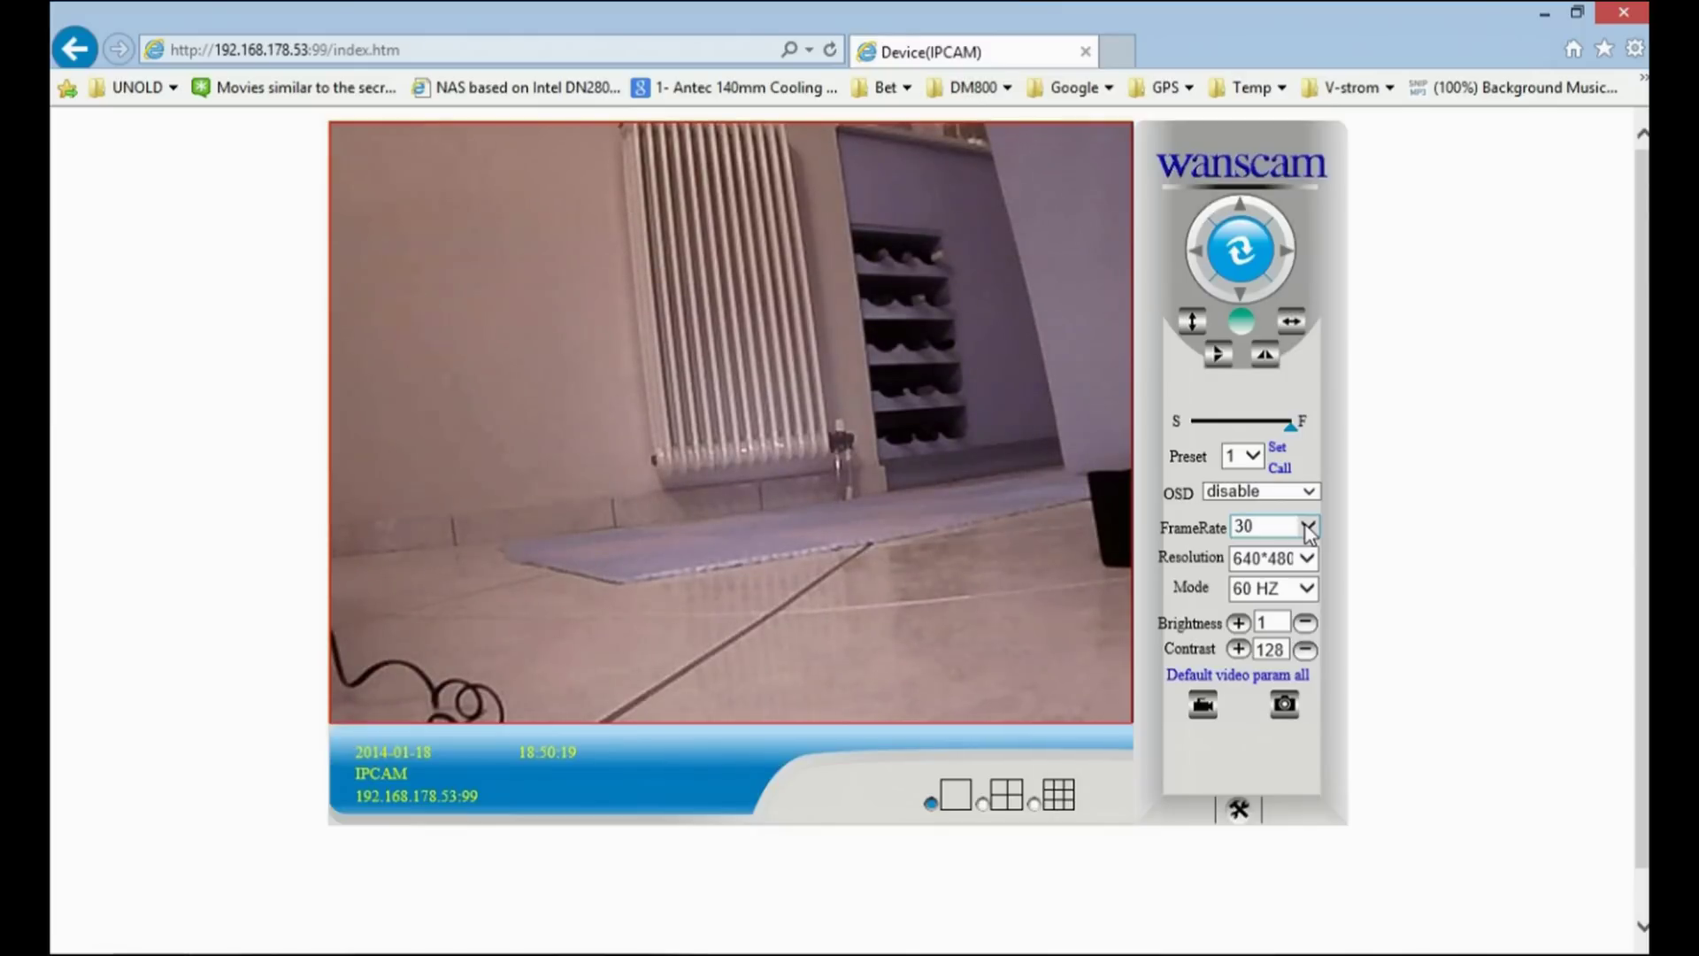
click(1308, 528)
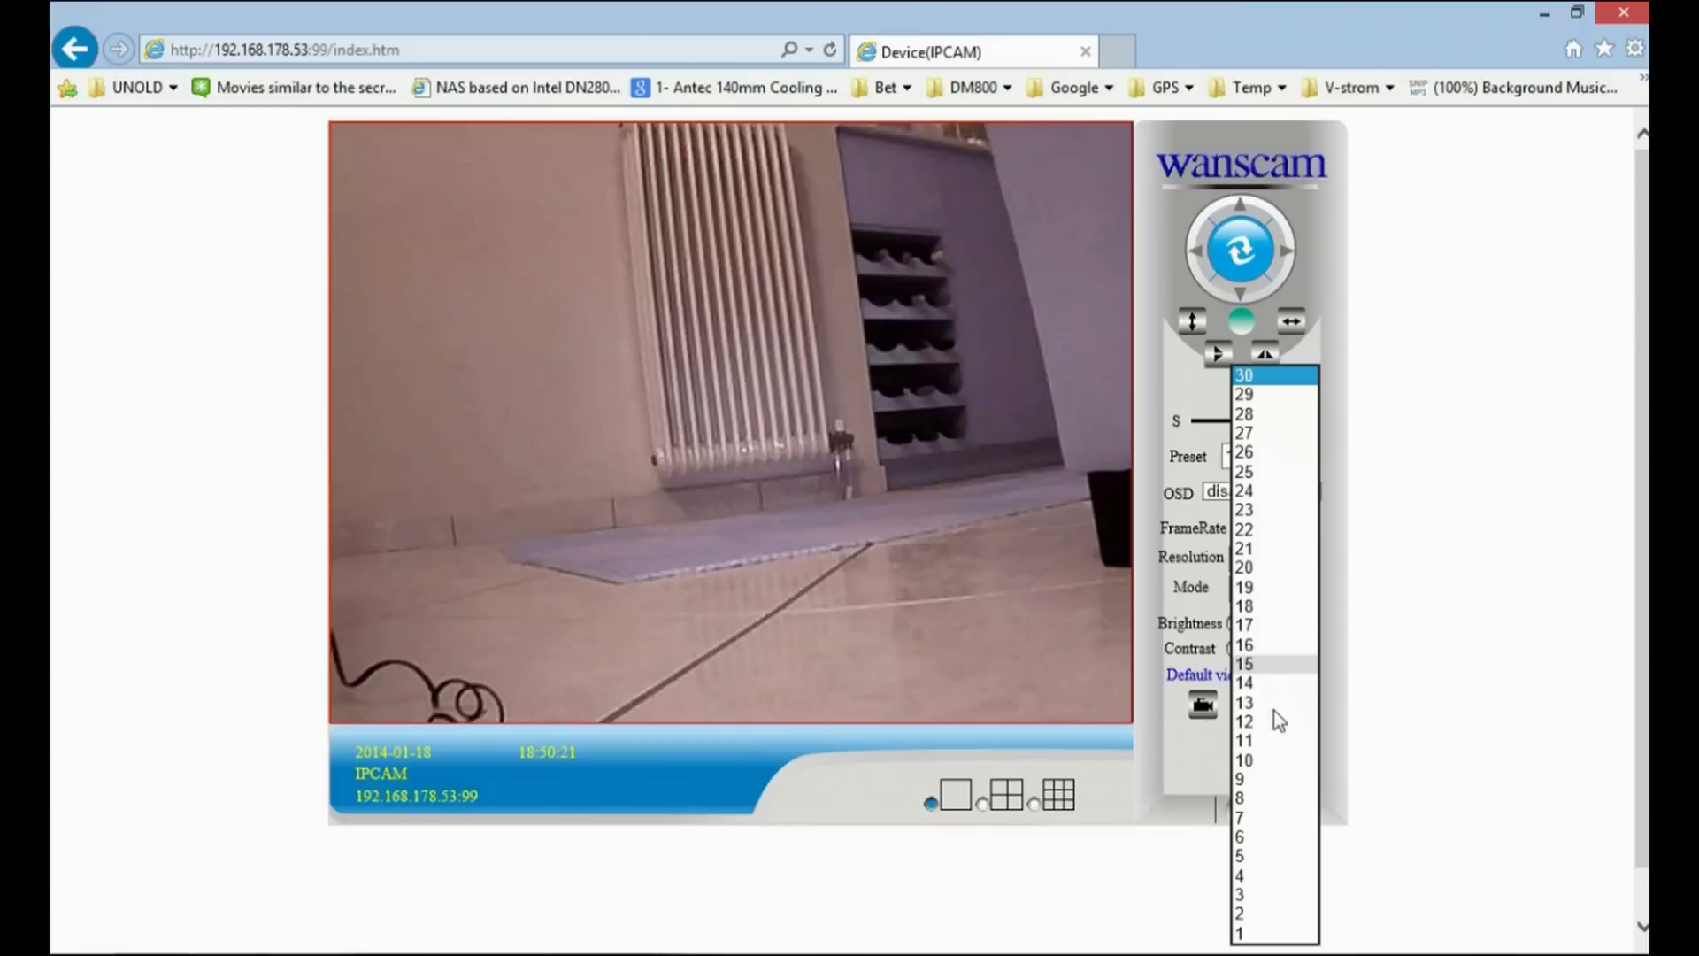
click(1283, 934)
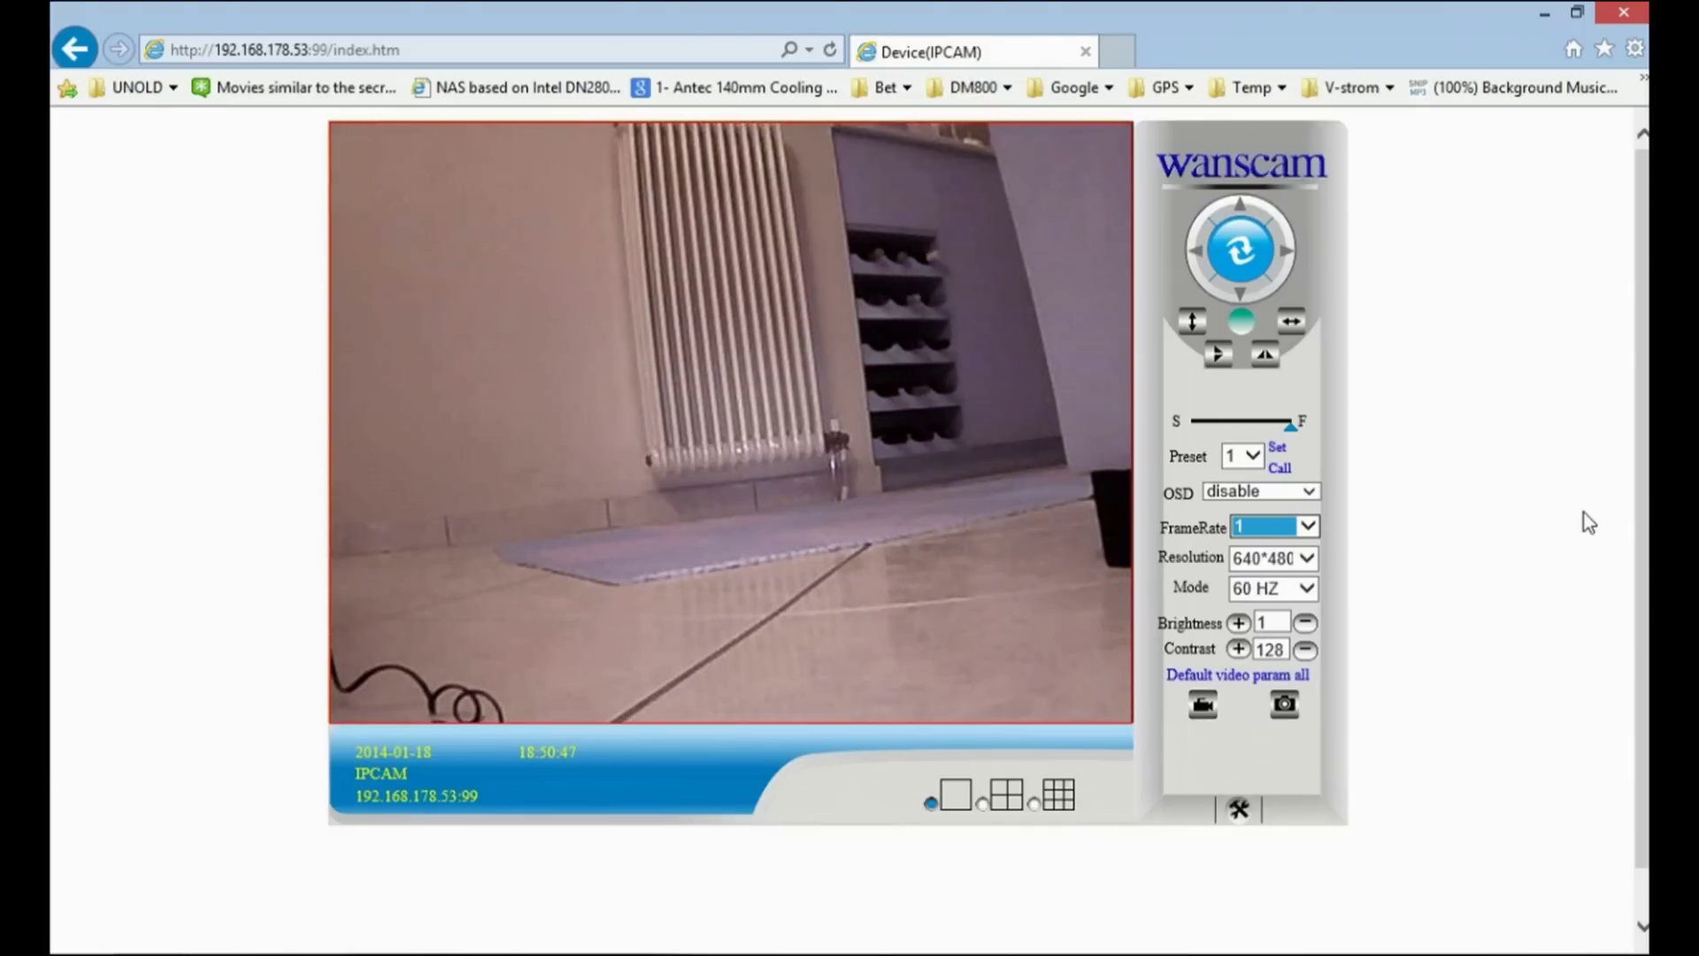
click(1308, 529)
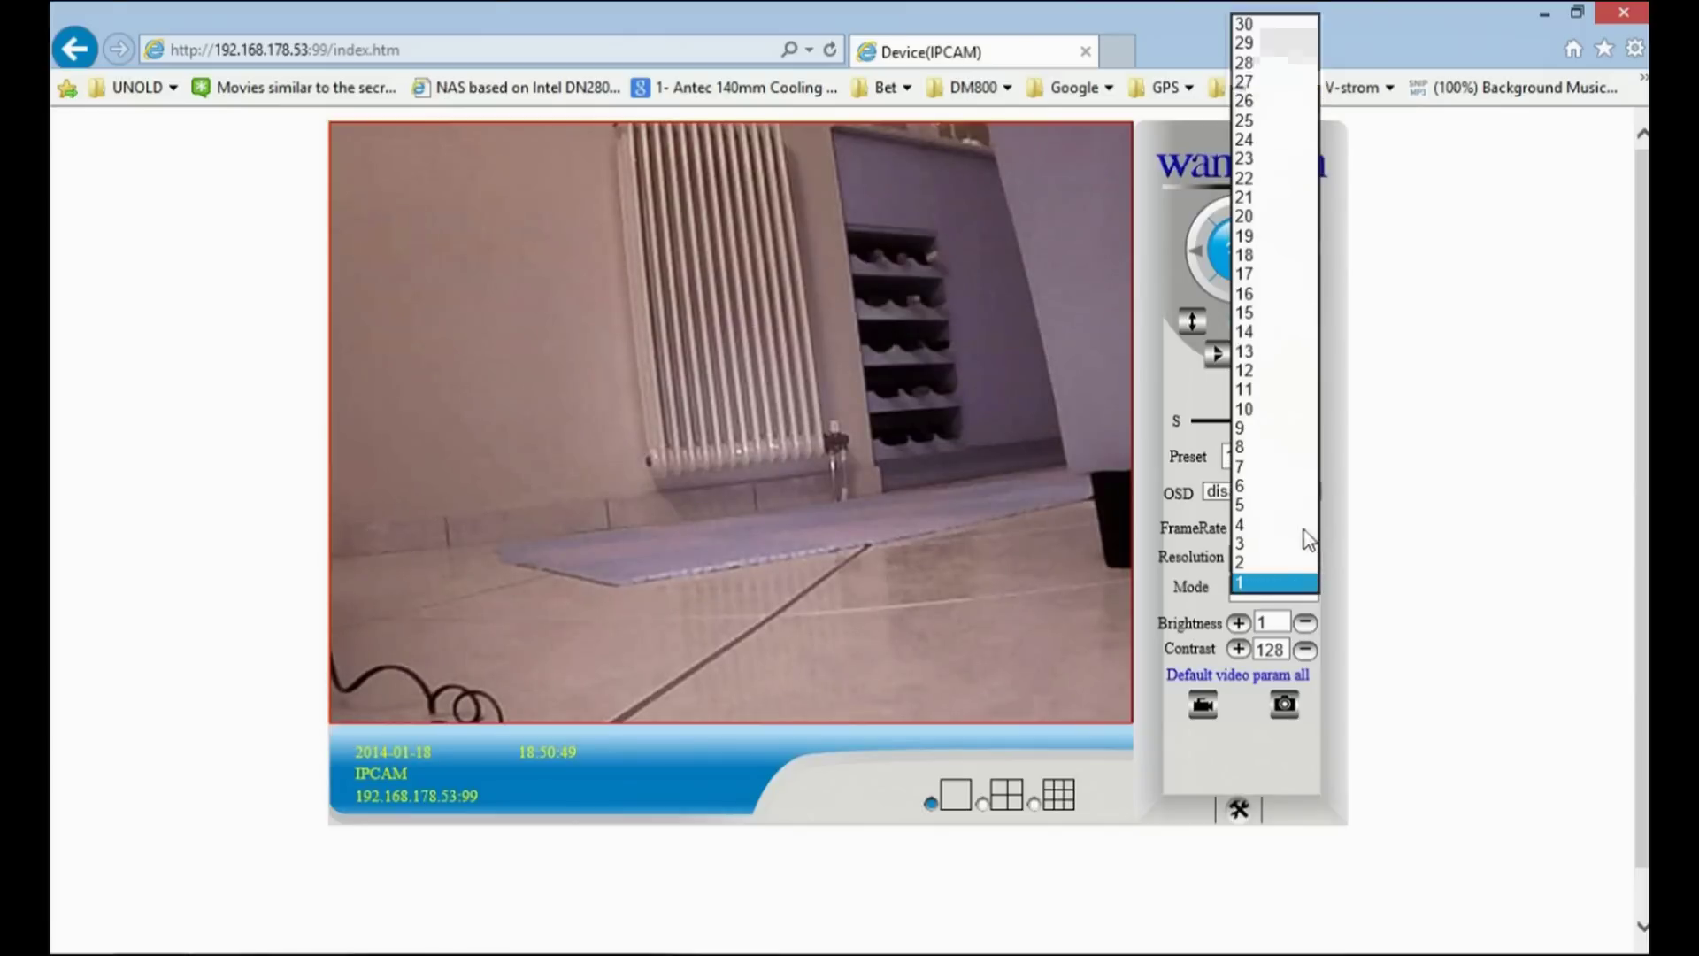
click(1259, 27)
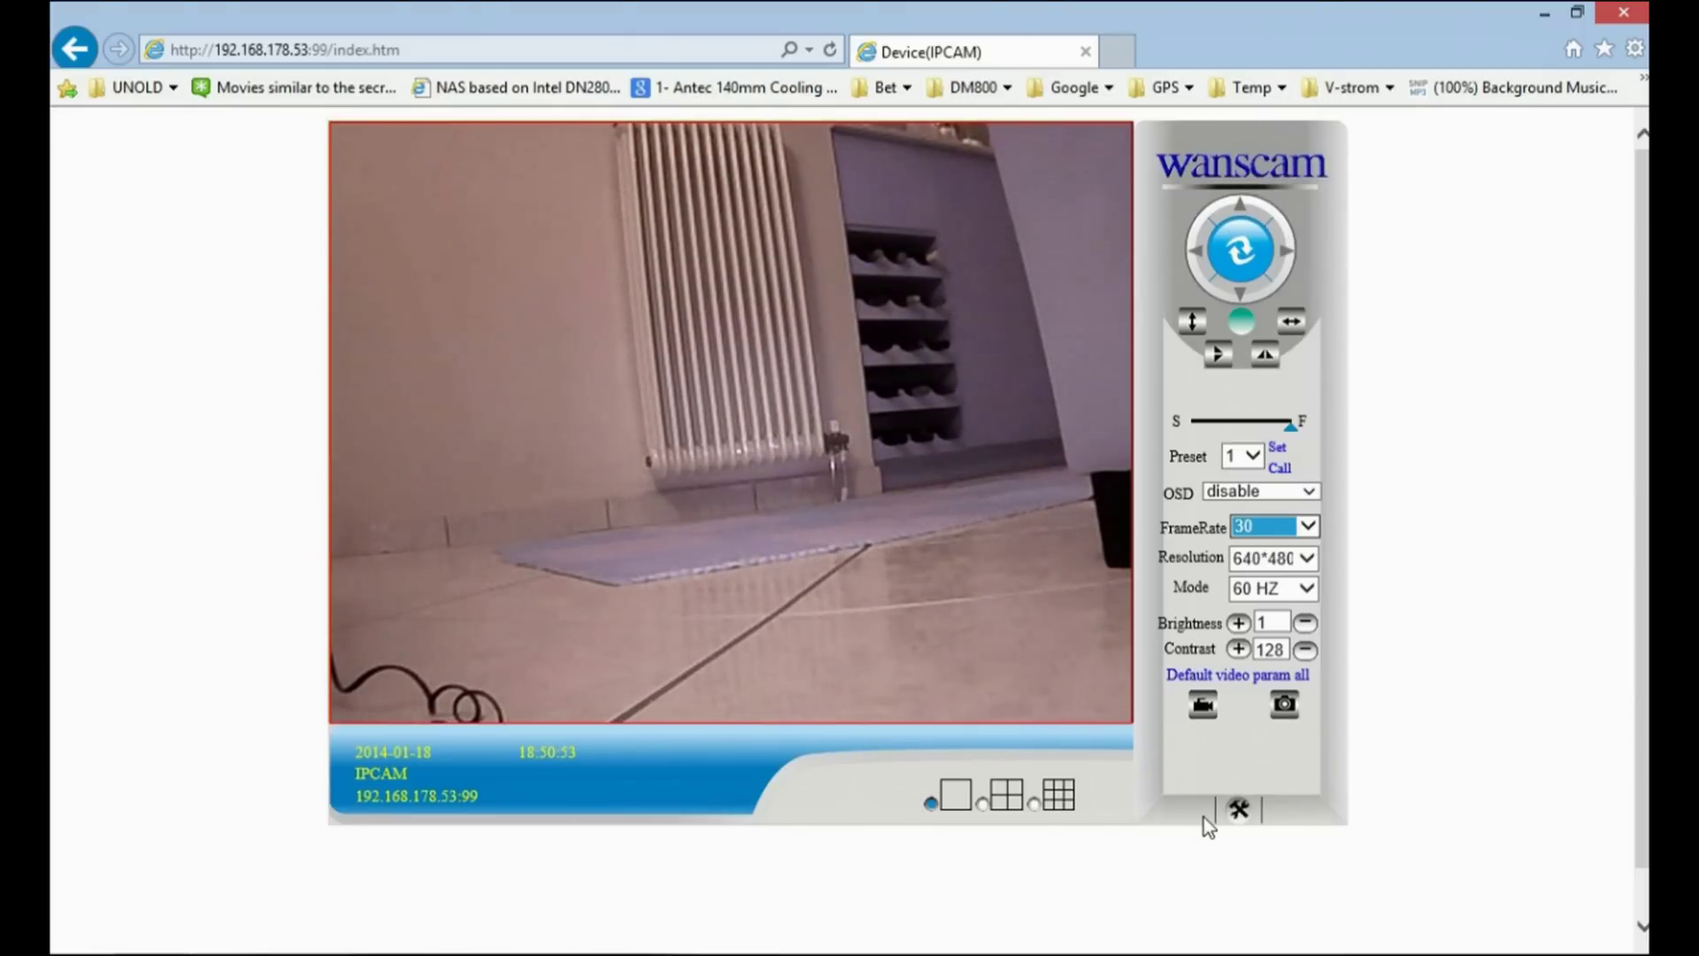
- Try lowering the live video's contrast to 118 and raise it back to 128
click(1305, 649)
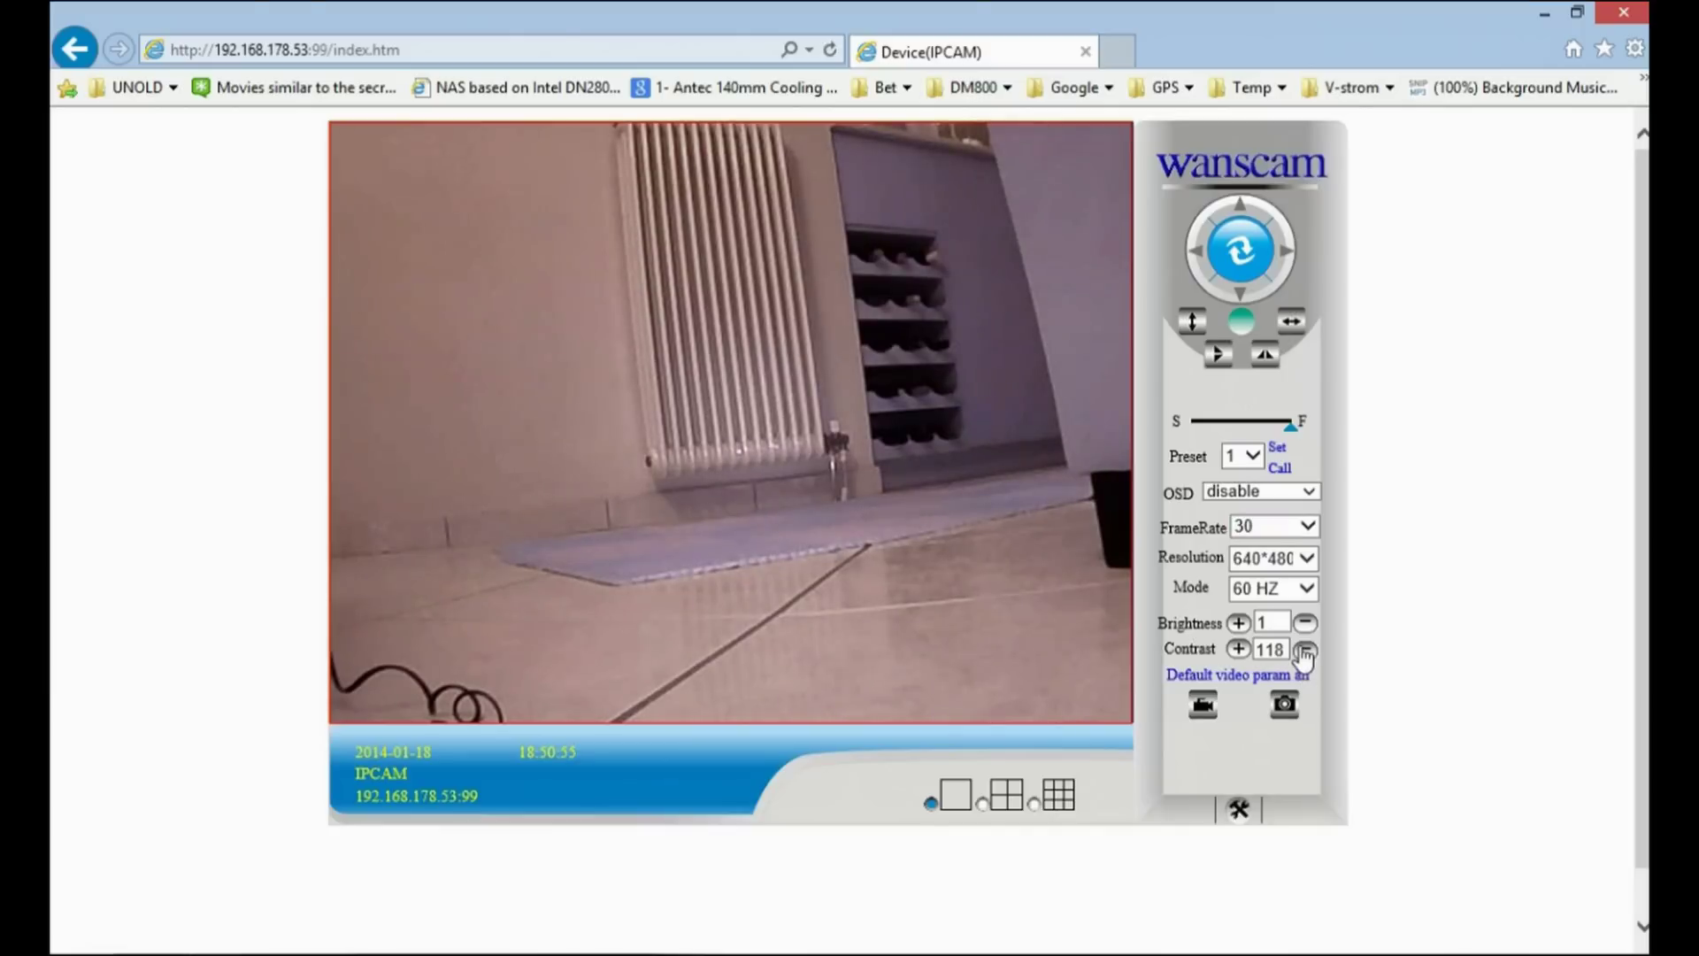
click(1239, 649)
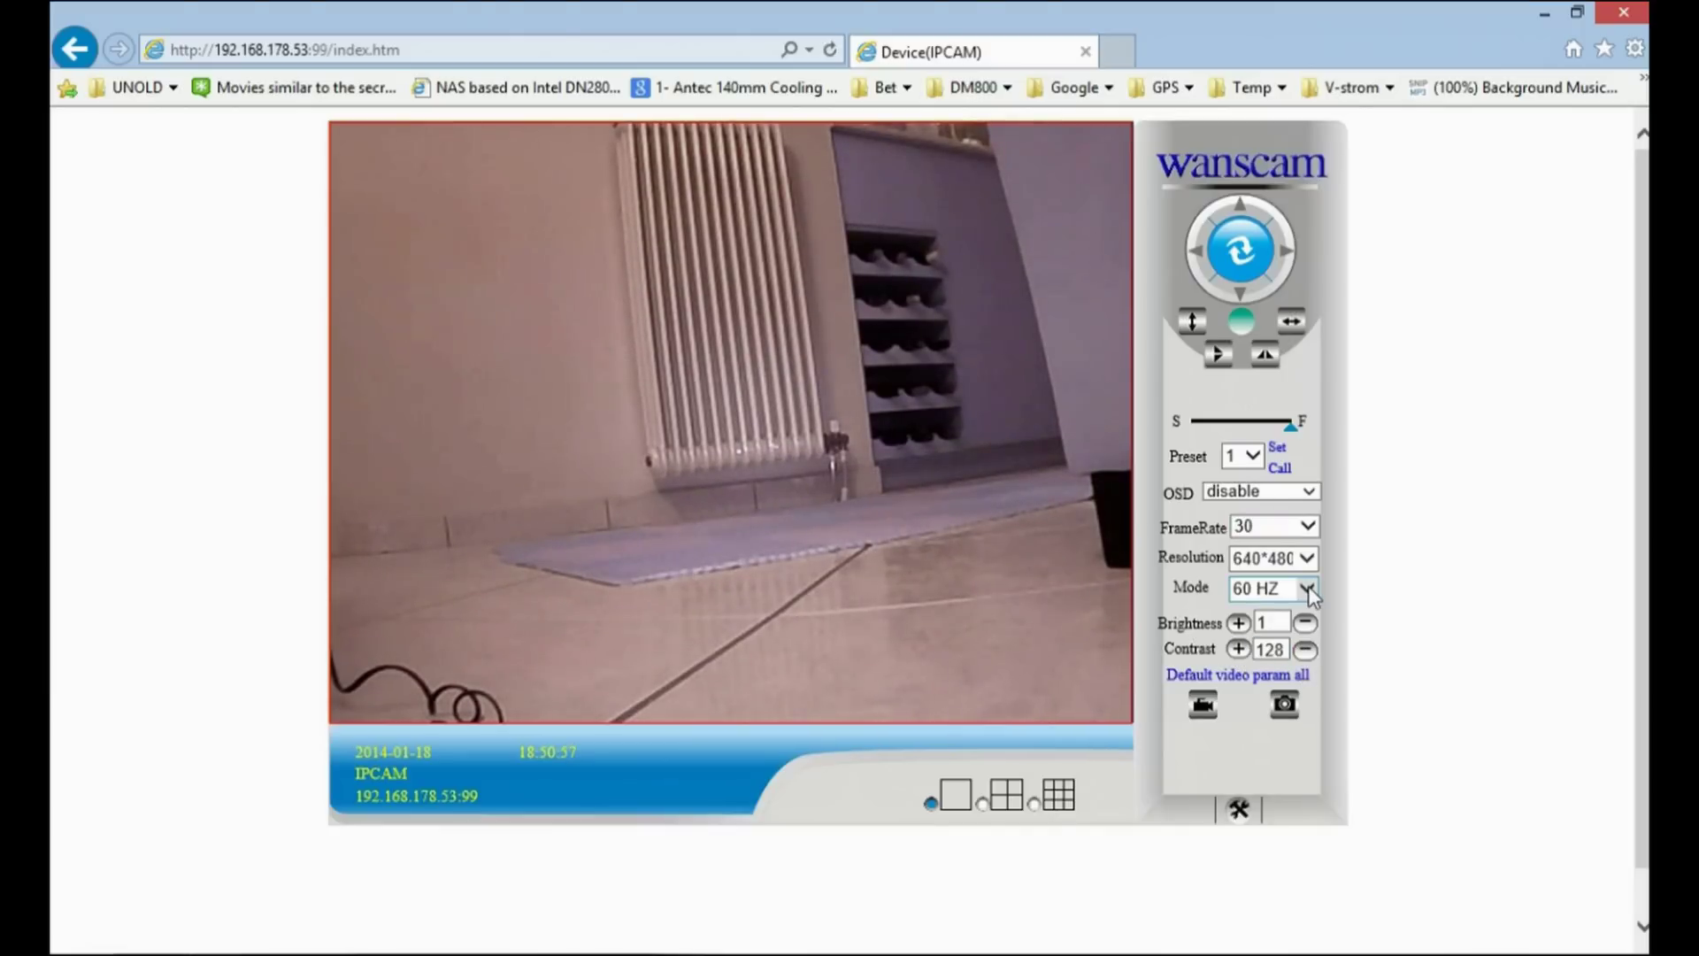